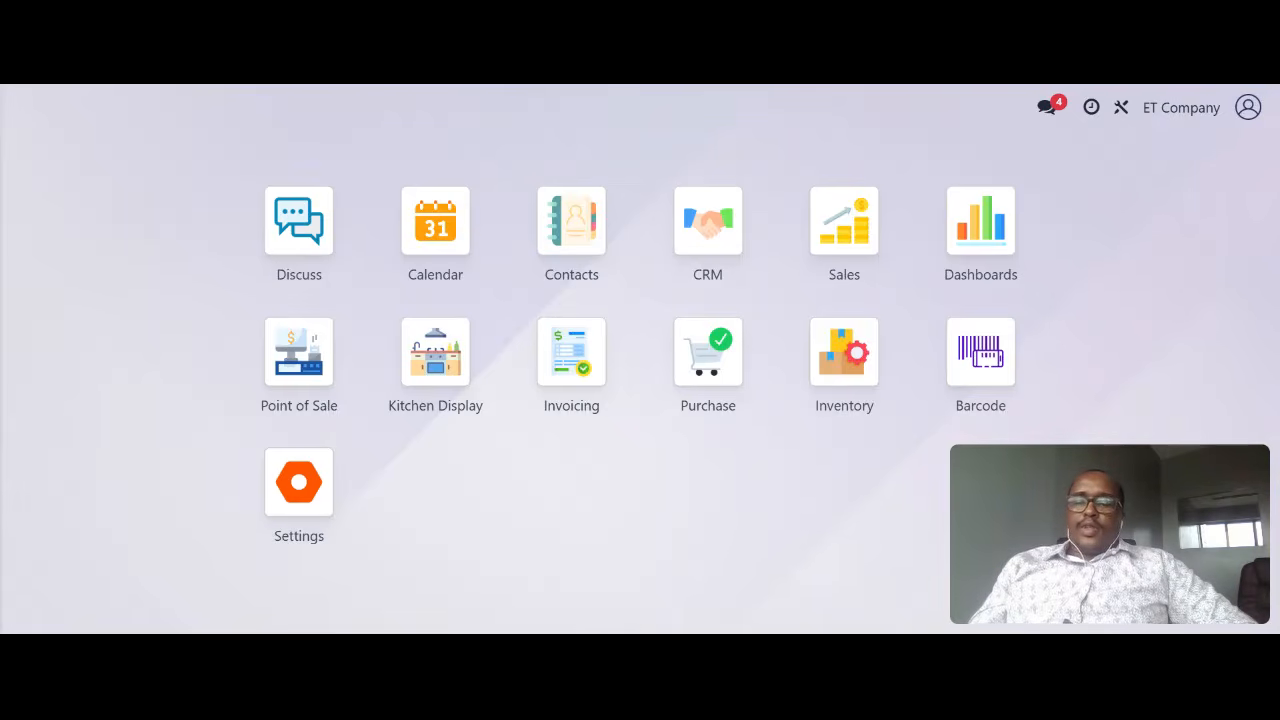
Open the Point of Sale settings and search them for "disco"
{"action": "left_click", "coordinate": [296, 350]}
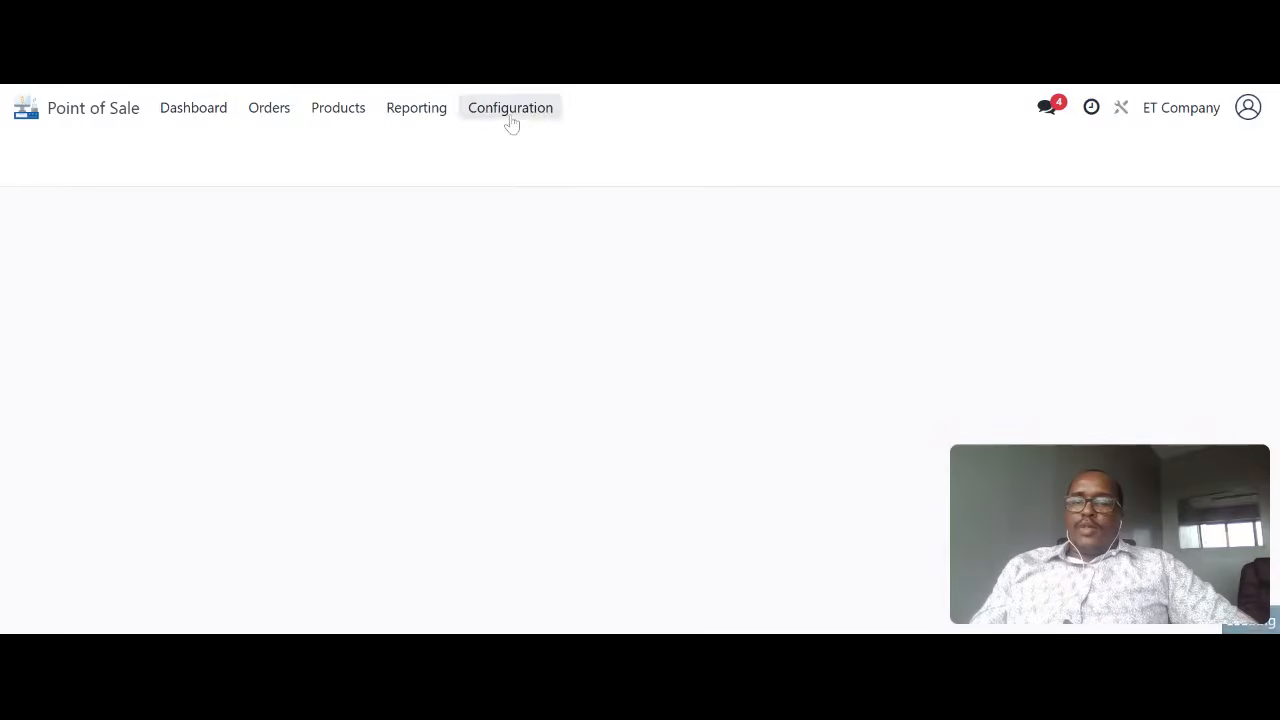
{"action": "left_click", "coordinate": [512, 115]}
{"action": "left_click", "coordinate": [505, 148]}
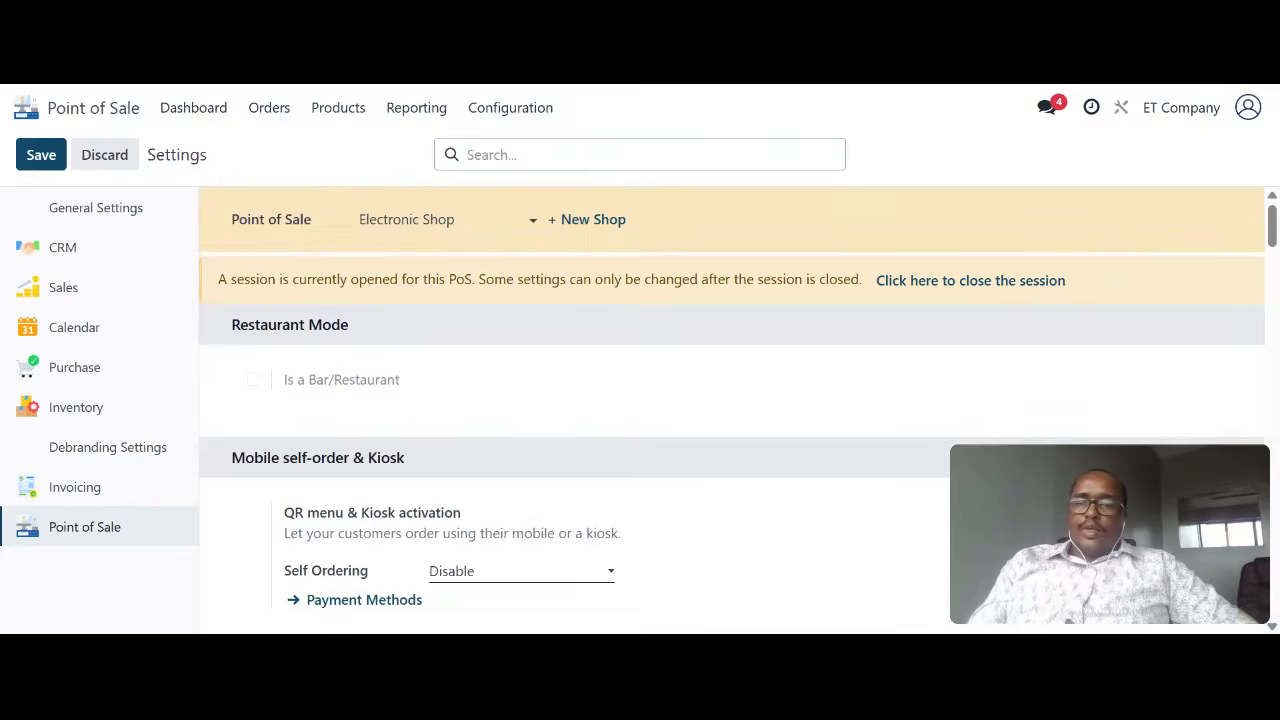
{"action": "type", "text": "disco"}
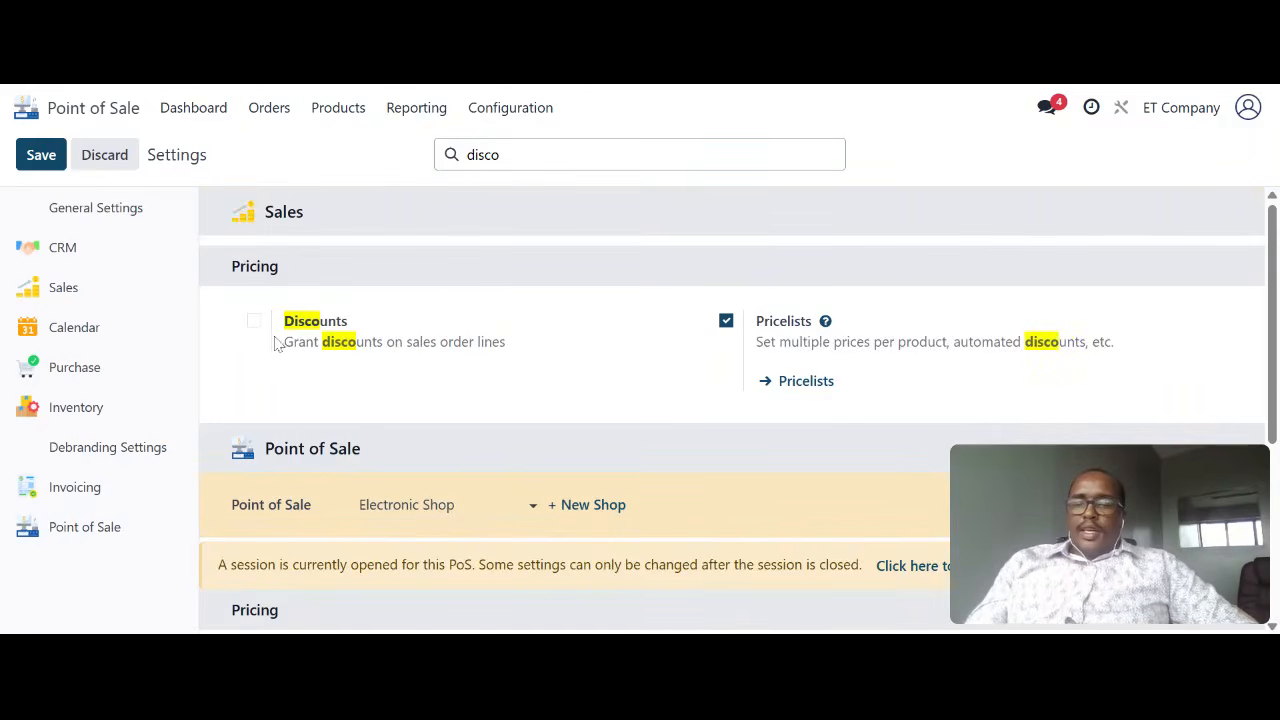
Enable Discounts on sales order lines in the Sales pricing settings
{"action": "mouse_move", "coordinate": [281, 344]}
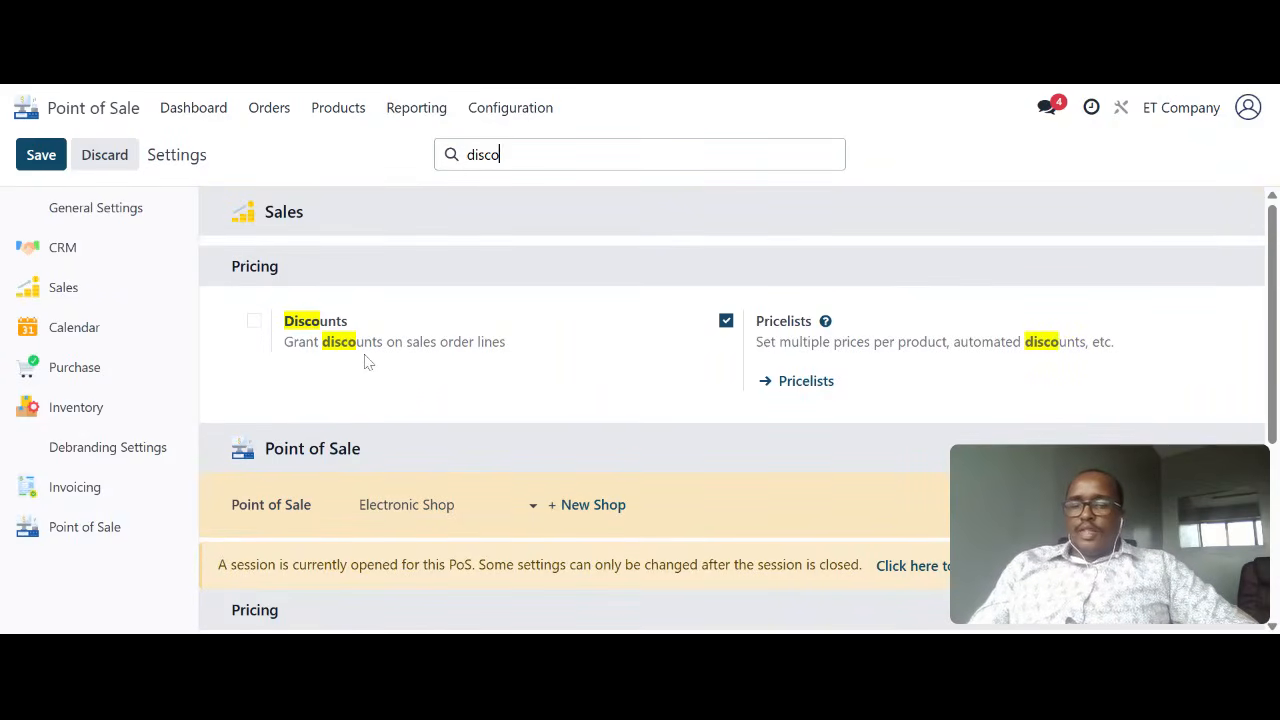
{"action": "left_click", "coordinate": [254, 321]}
{"action": "scroll", "coordinate": [260, 300], "scroll_direction": "down", "scroll_amount": 2}
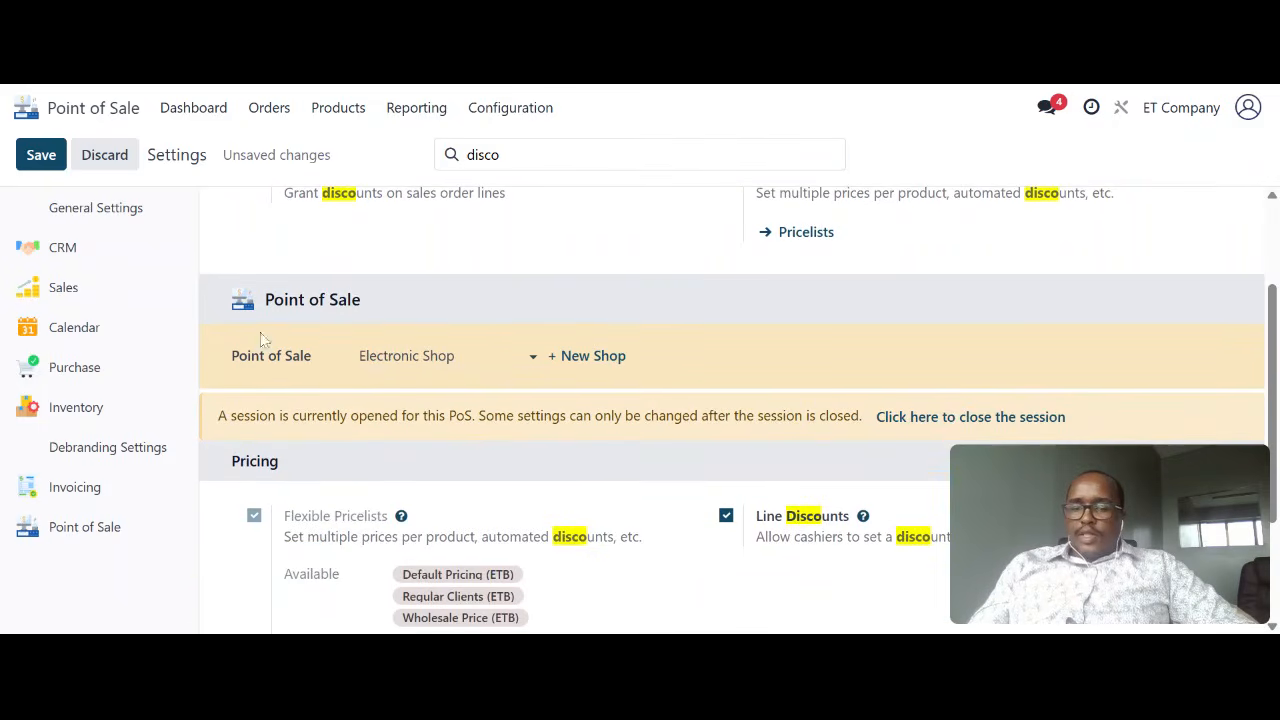
{"action": "scroll", "coordinate": [266, 340], "scroll_direction": "down", "scroll_amount": 2}
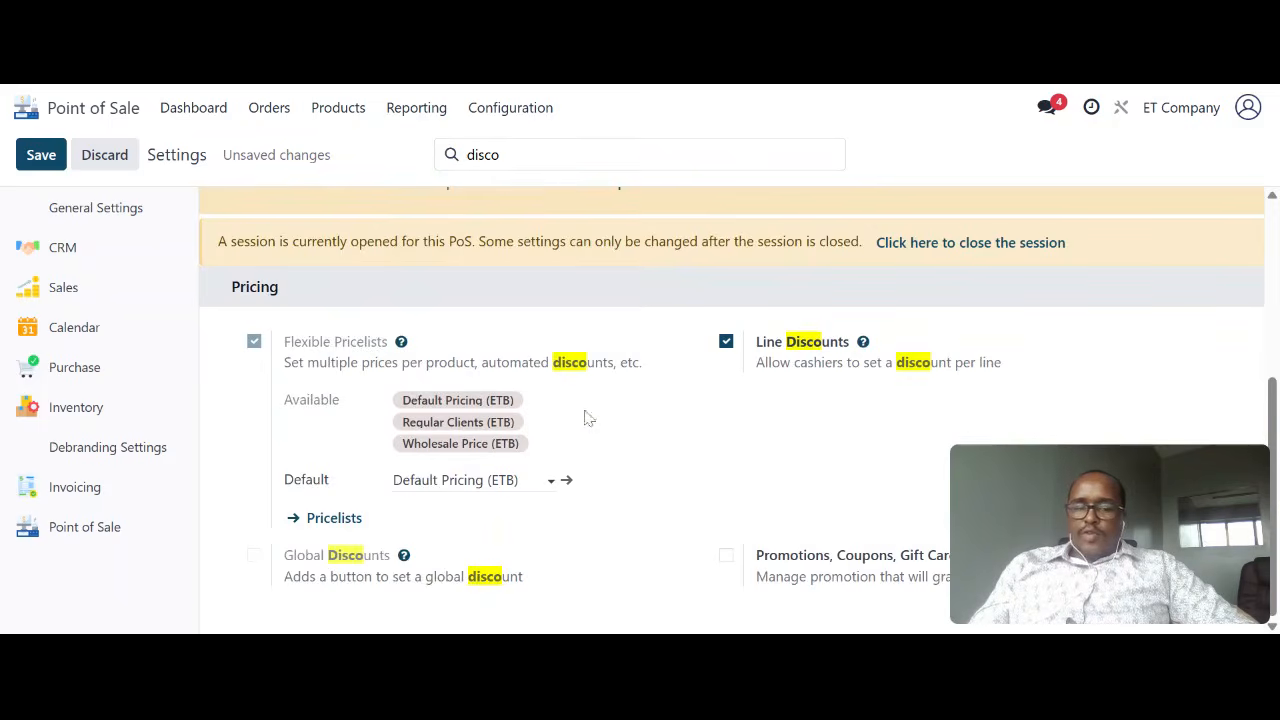
{"action": "scroll", "coordinate": [588, 422], "scroll_direction": "up", "scroll_amount": 4}
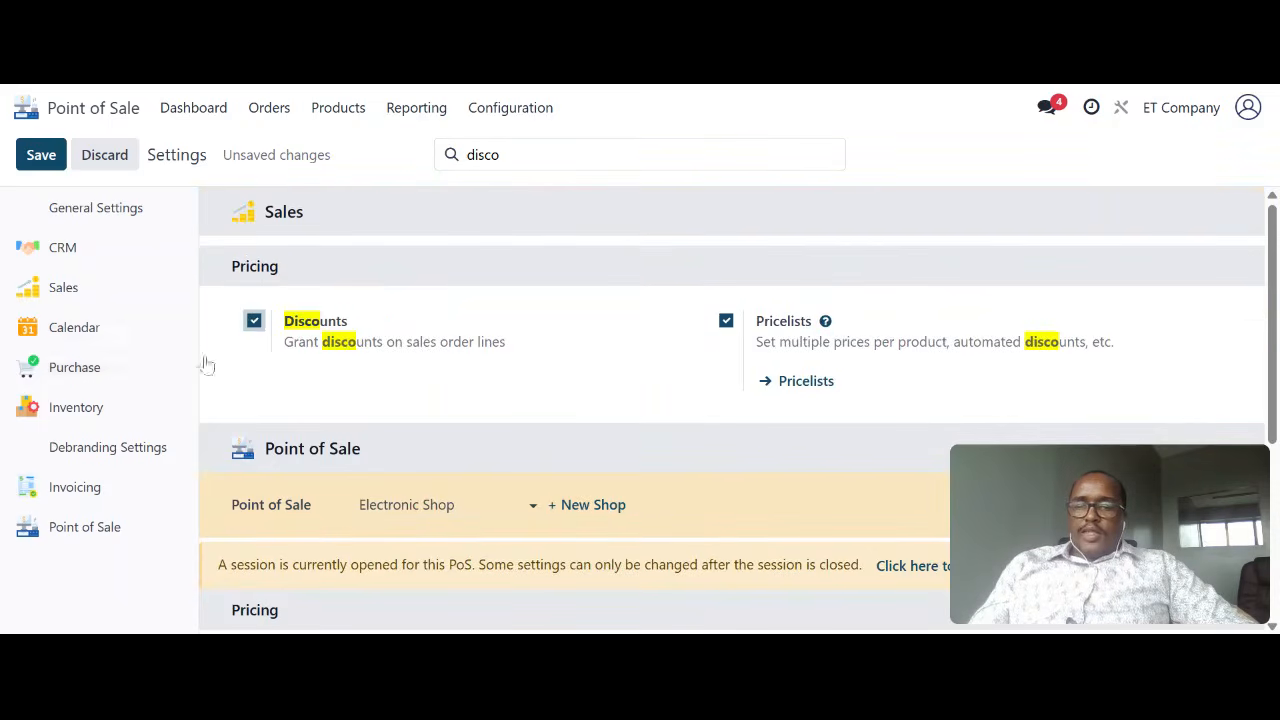
Enable Promotions, Coupons, Gift Cards in the Electronic Shop's Point of Sale pricing settings and save the settings
{"action": "scroll", "coordinate": [334, 403], "scroll_direction": "down", "scroll_amount": 3}
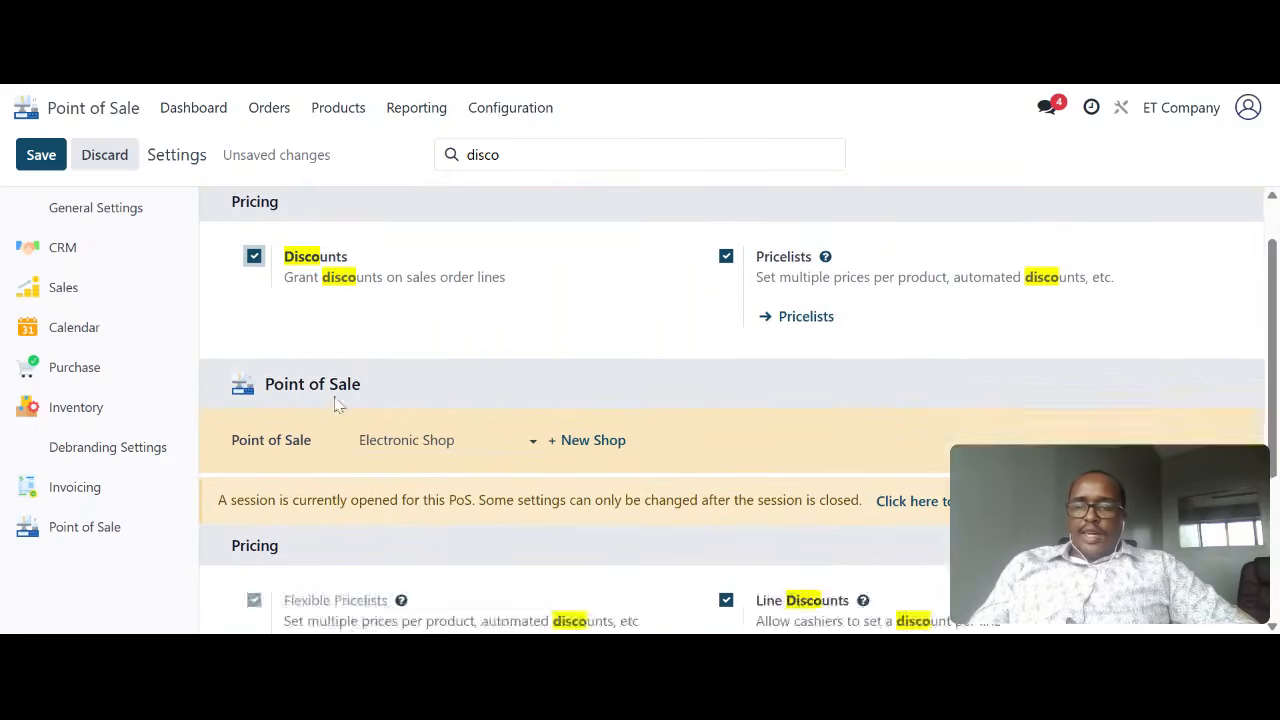
{"action": "scroll", "coordinate": [498, 376], "scroll_direction": "down", "scroll_amount": 2}
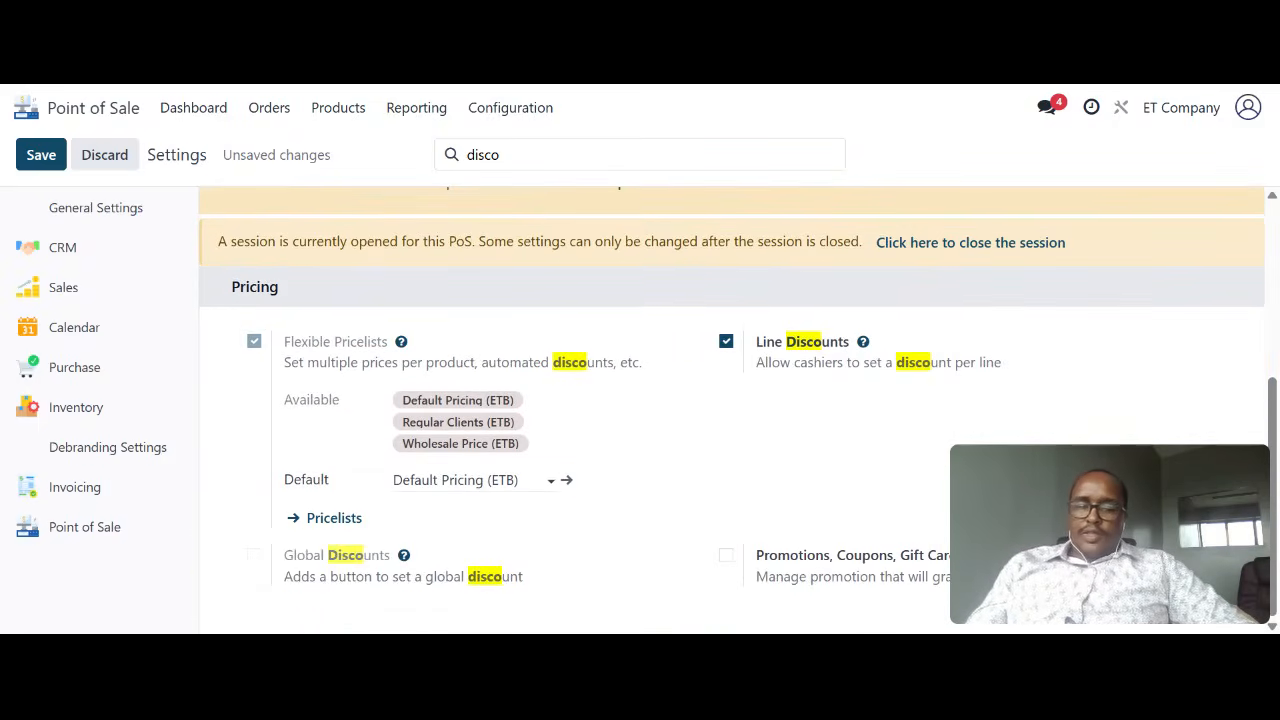
{"action": "left_click", "coordinate": [726, 555]}
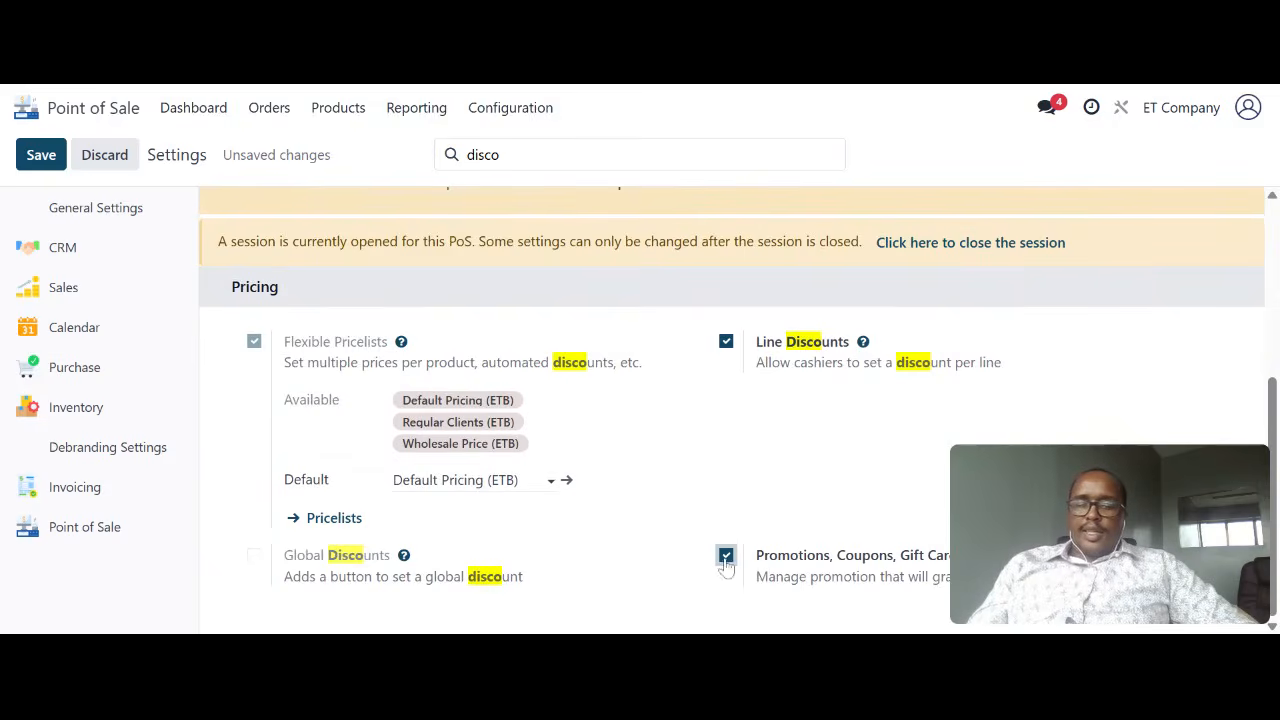
{"action": "scroll", "coordinate": [289, 280], "scroll_direction": "up", "scroll_amount": 5}
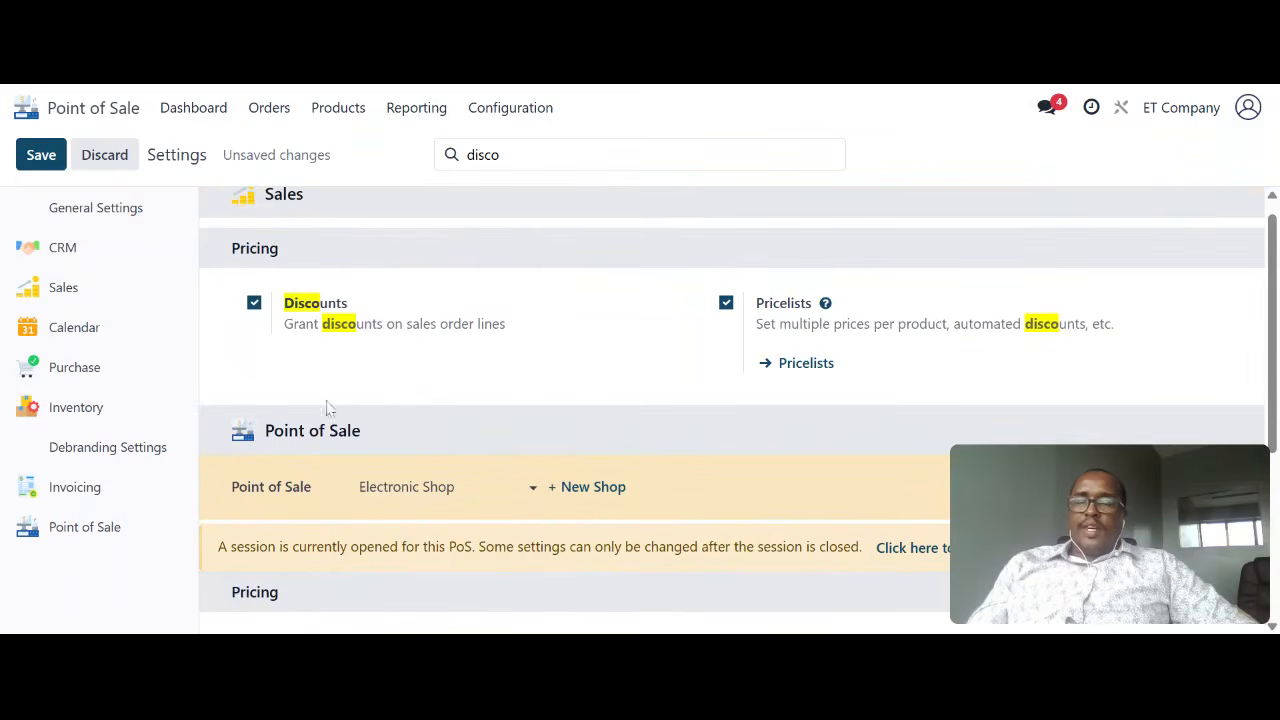
{"action": "left_click", "coordinate": [44, 158]}
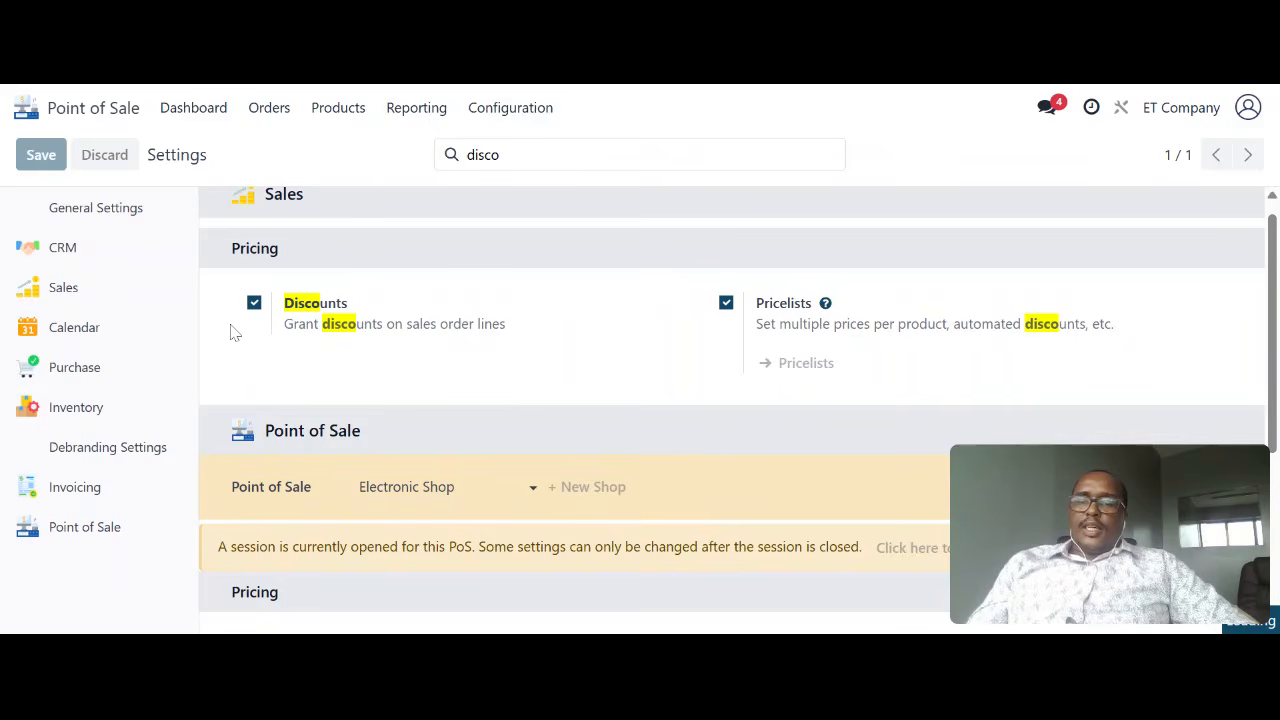
{"action": "scroll", "coordinate": [231, 330], "scroll_direction": "down", "scroll_amount": 2}
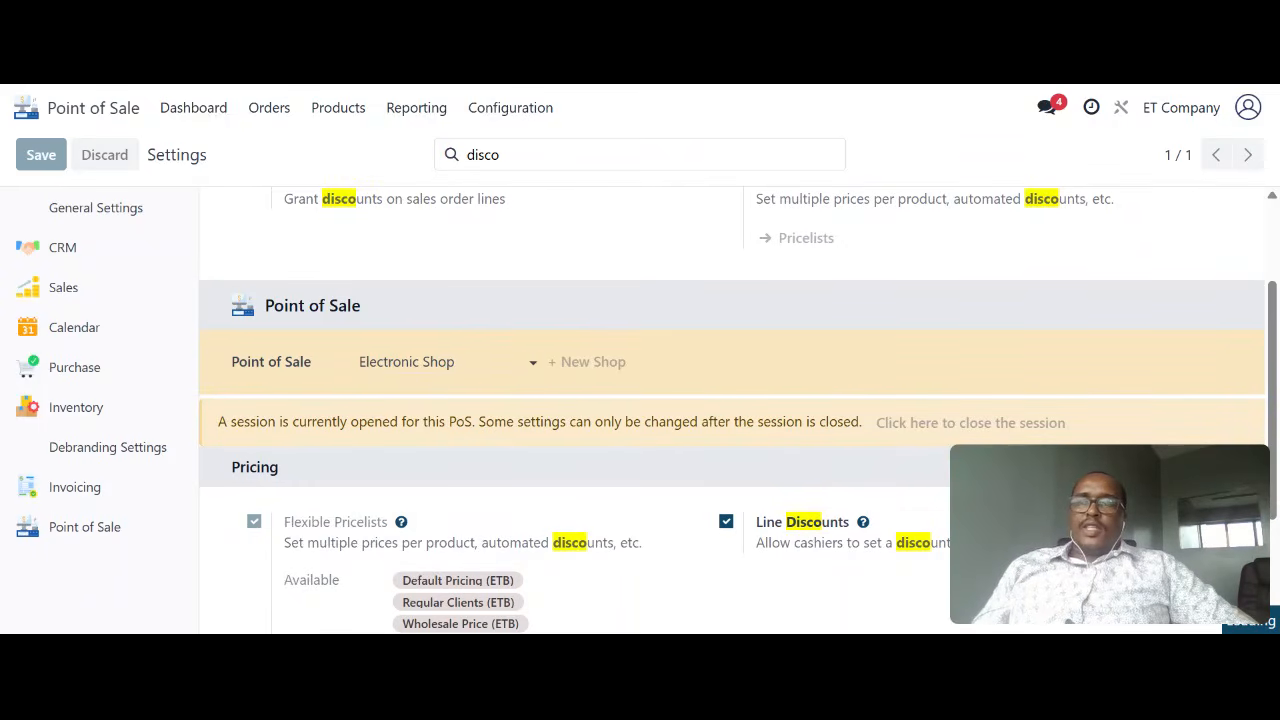
{"action": "scroll", "coordinate": [732, 410], "scroll_direction": "down", "scroll_amount": 3}
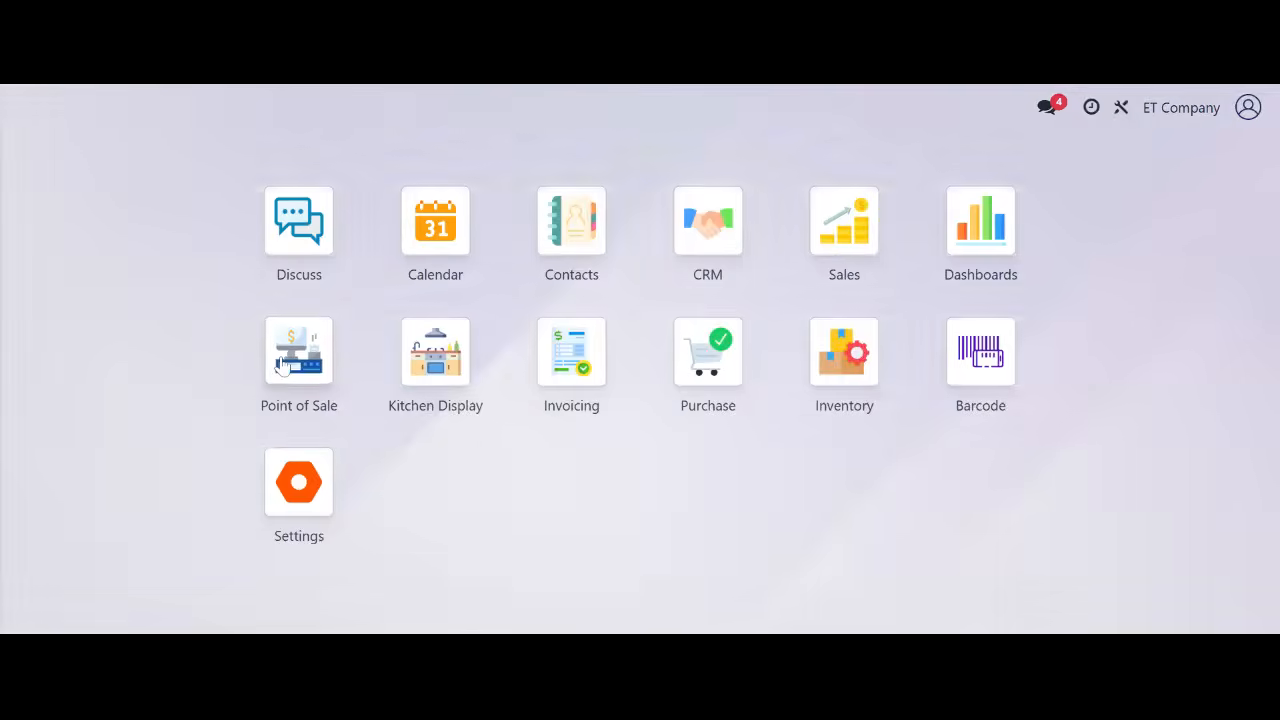
Open the Discount & Loyalty programs of Point of Sale
{"action": "left_click", "coordinate": [299, 352]}
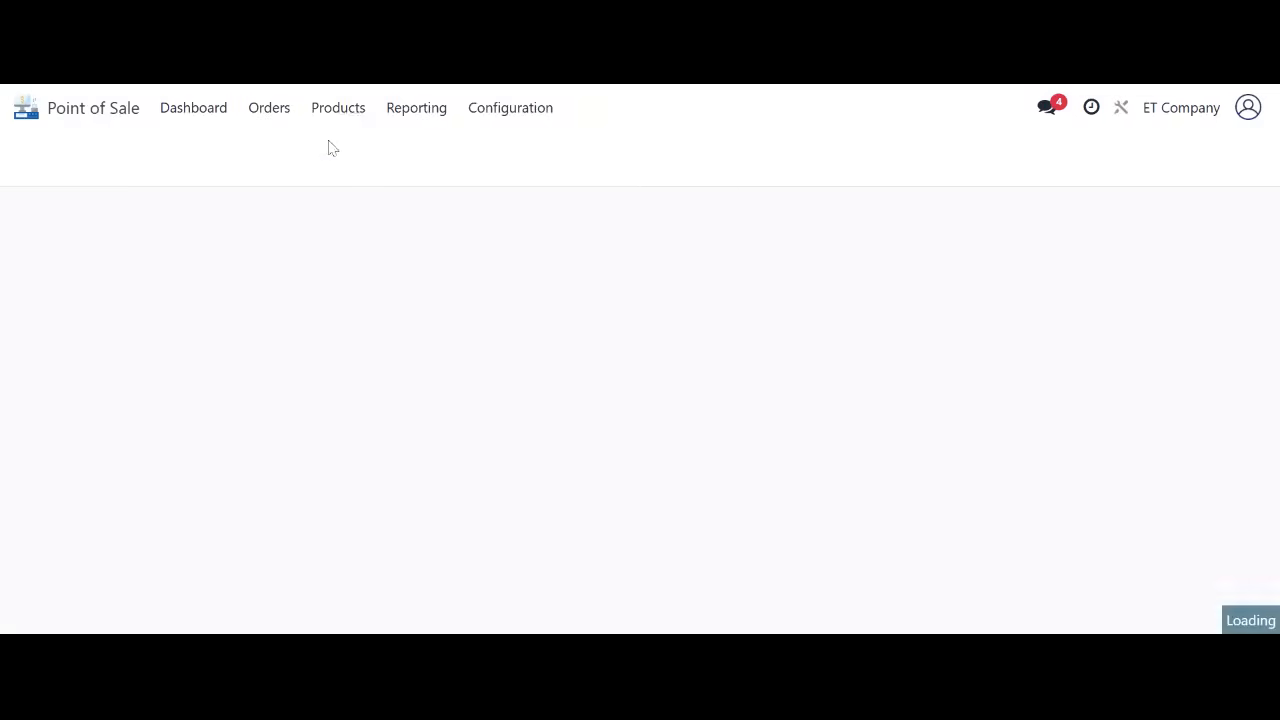
{"action": "left_click", "coordinate": [340, 107]}
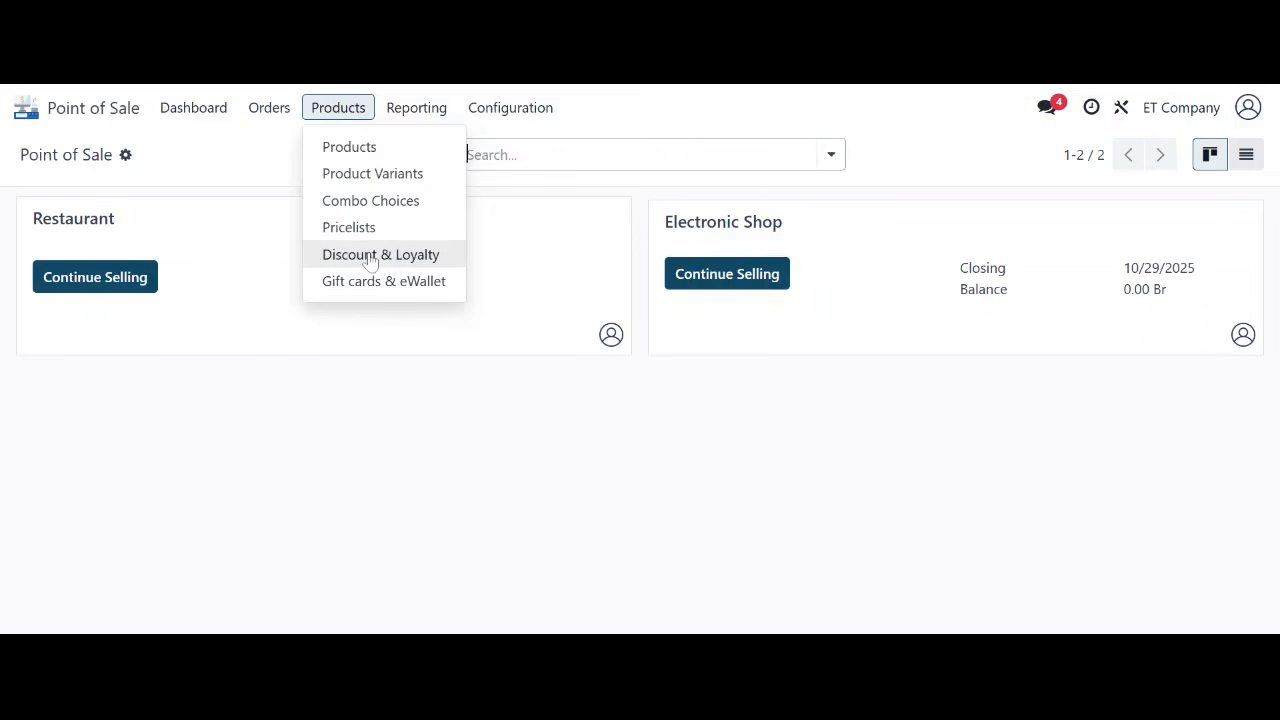
{"action": "left_click", "coordinate": [372, 258]}
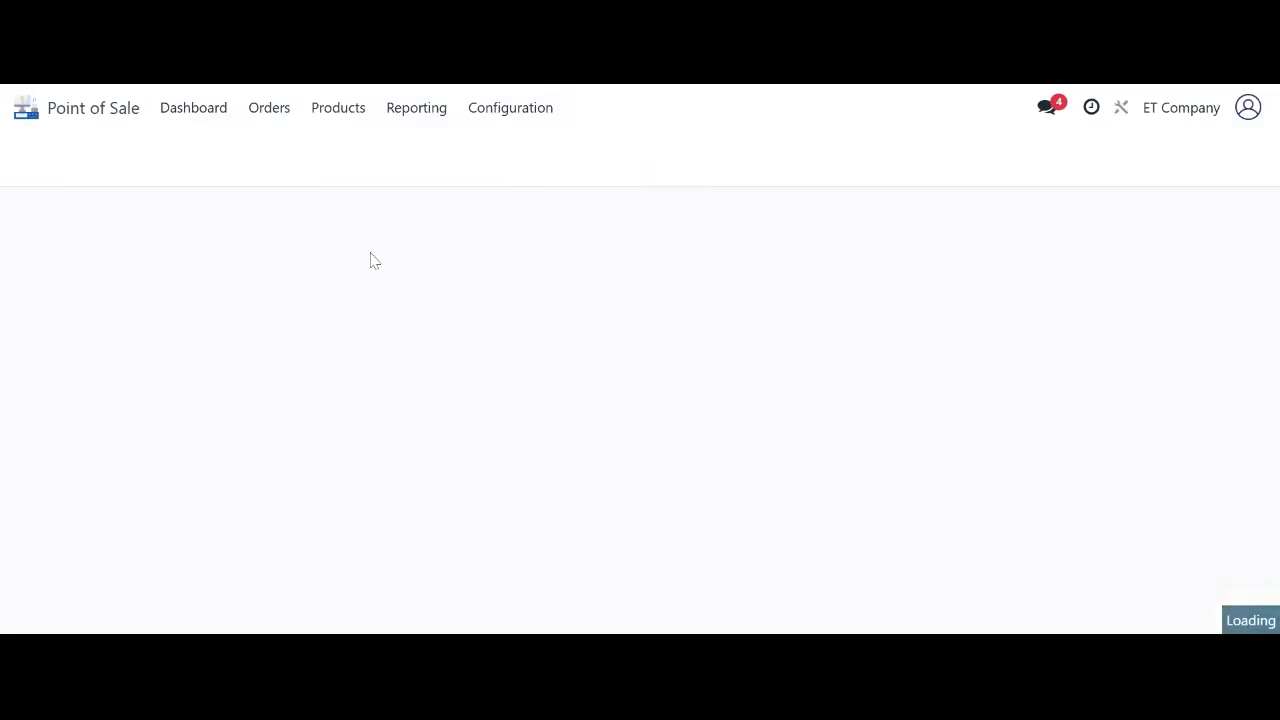
Examine the available discount and loyalty program templates, from Promotional Program to Fidelity Card
{"action": "scroll", "coordinate": [335, 378], "scroll_direction": "down", "scroll_amount": 1}
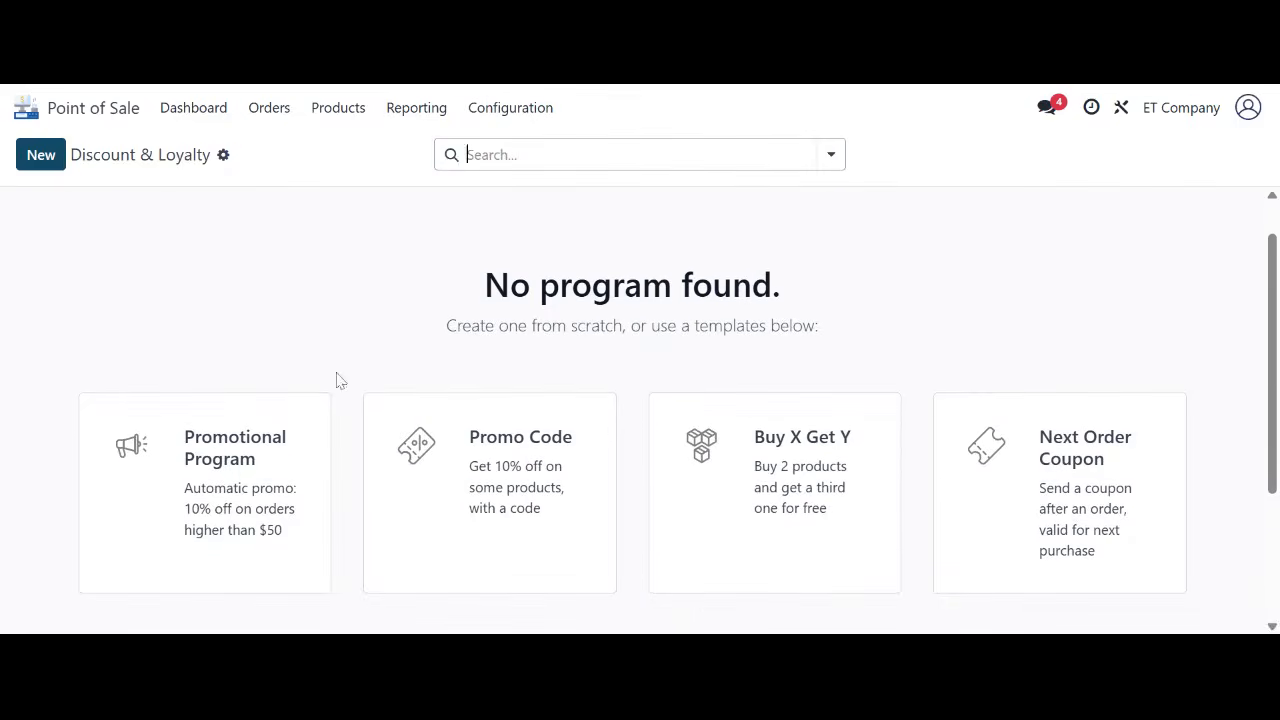
{"action": "left_click_drag", "start_coordinate": [485, 285], "coordinate": [731, 287]}
{"action": "left_click", "coordinate": [792, 295]}
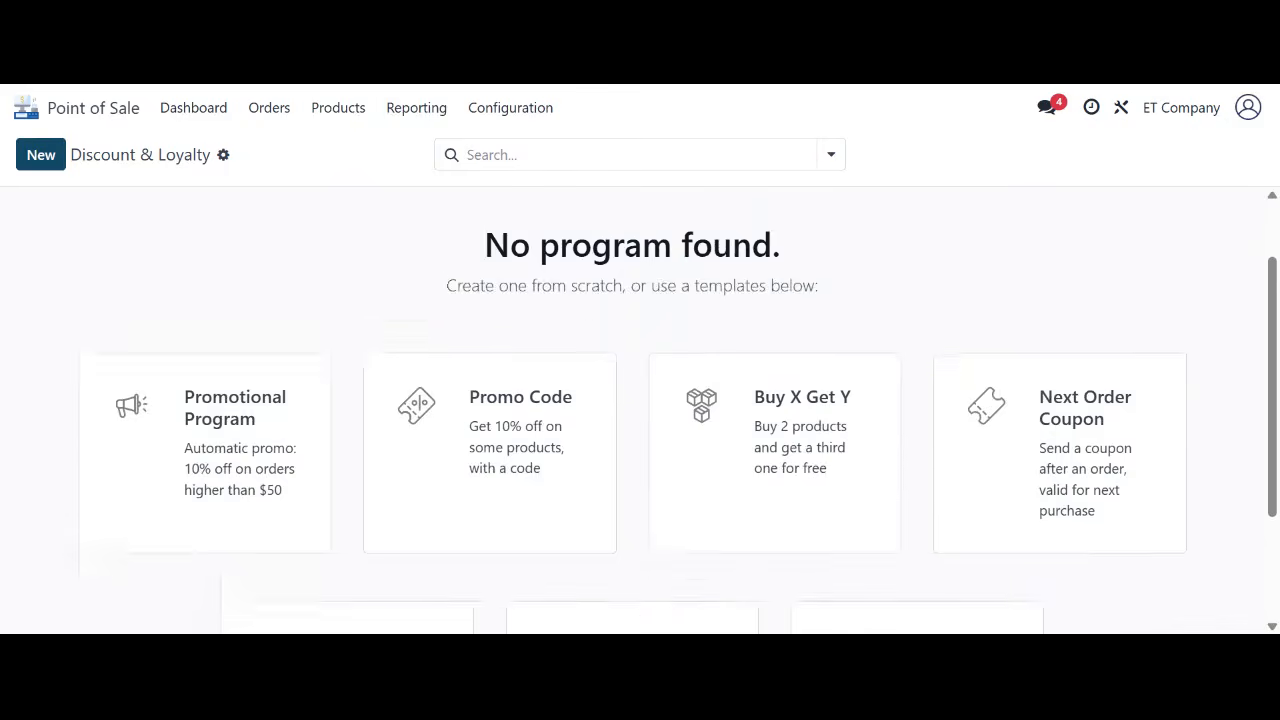
{"action": "scroll", "coordinate": [284, 282], "scroll_direction": "down", "scroll_amount": 3}
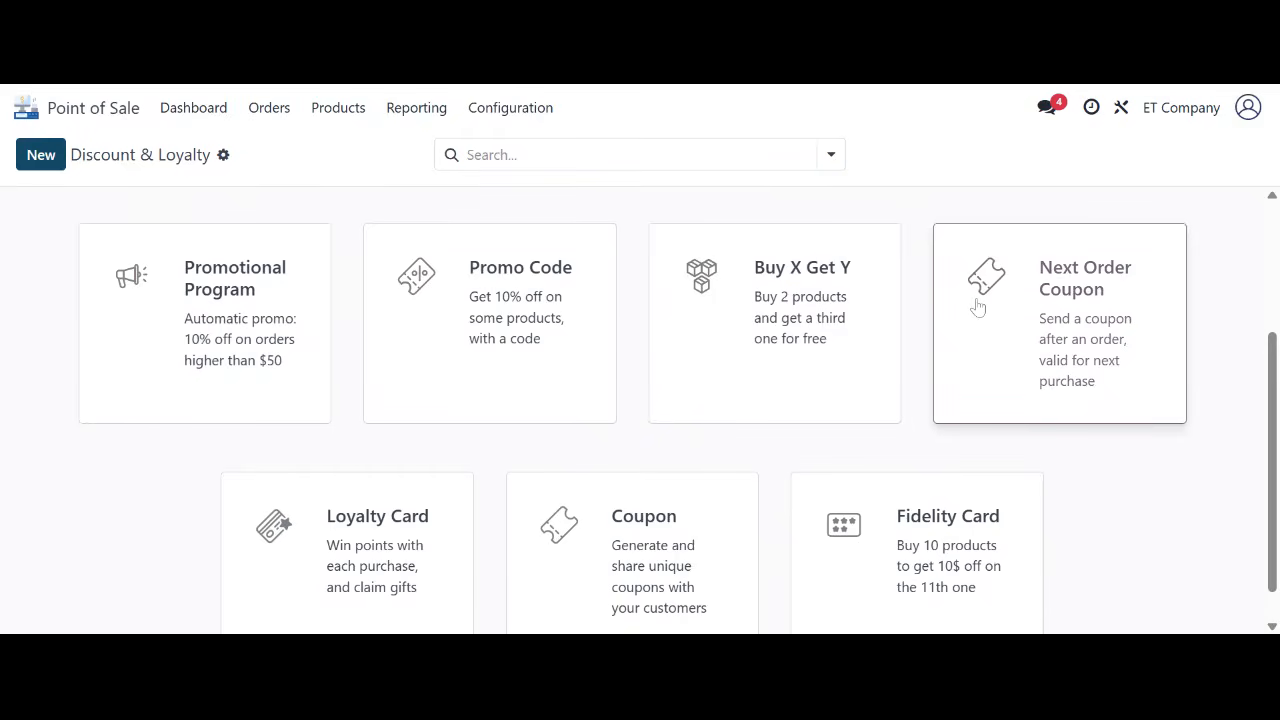
{"action": "scroll", "coordinate": [978, 308], "scroll_direction": "down", "scroll_amount": 1}
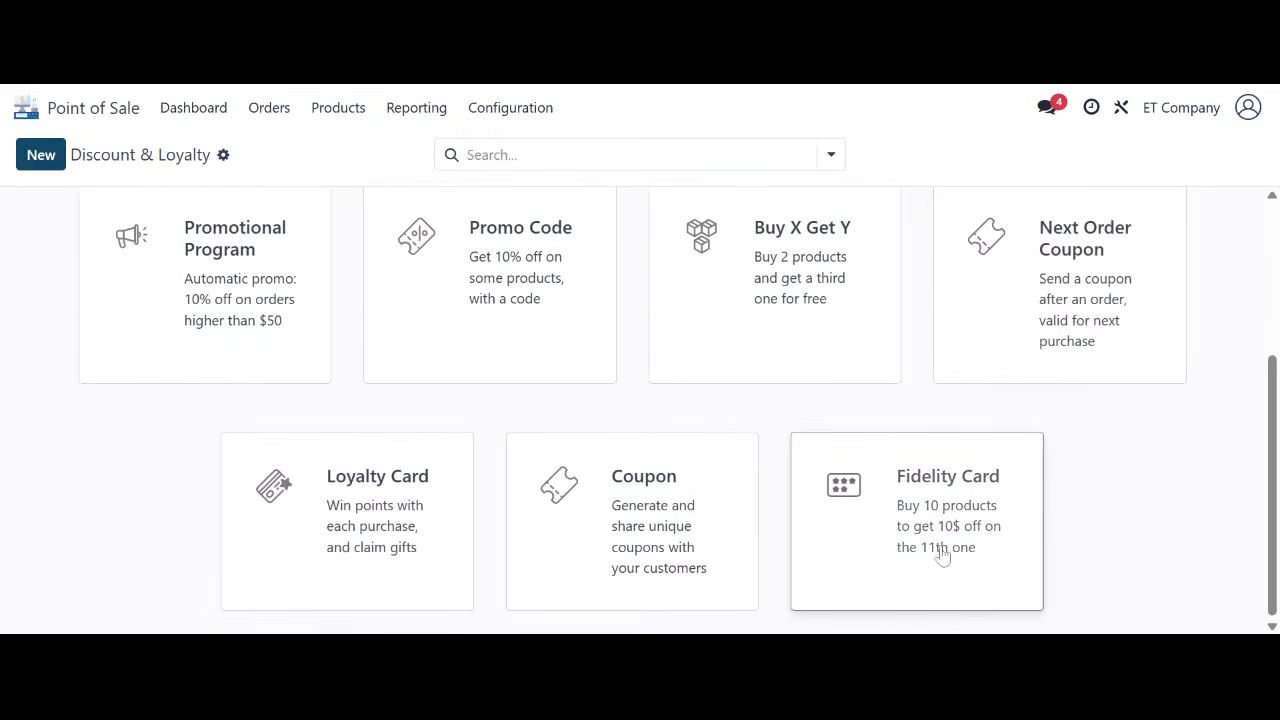
{"action": "scroll", "coordinate": [262, 408], "scroll_direction": "up", "scroll_amount": 1}
{"action": "scroll", "coordinate": [262, 408], "scroll_direction": "up", "scroll_amount": 1}
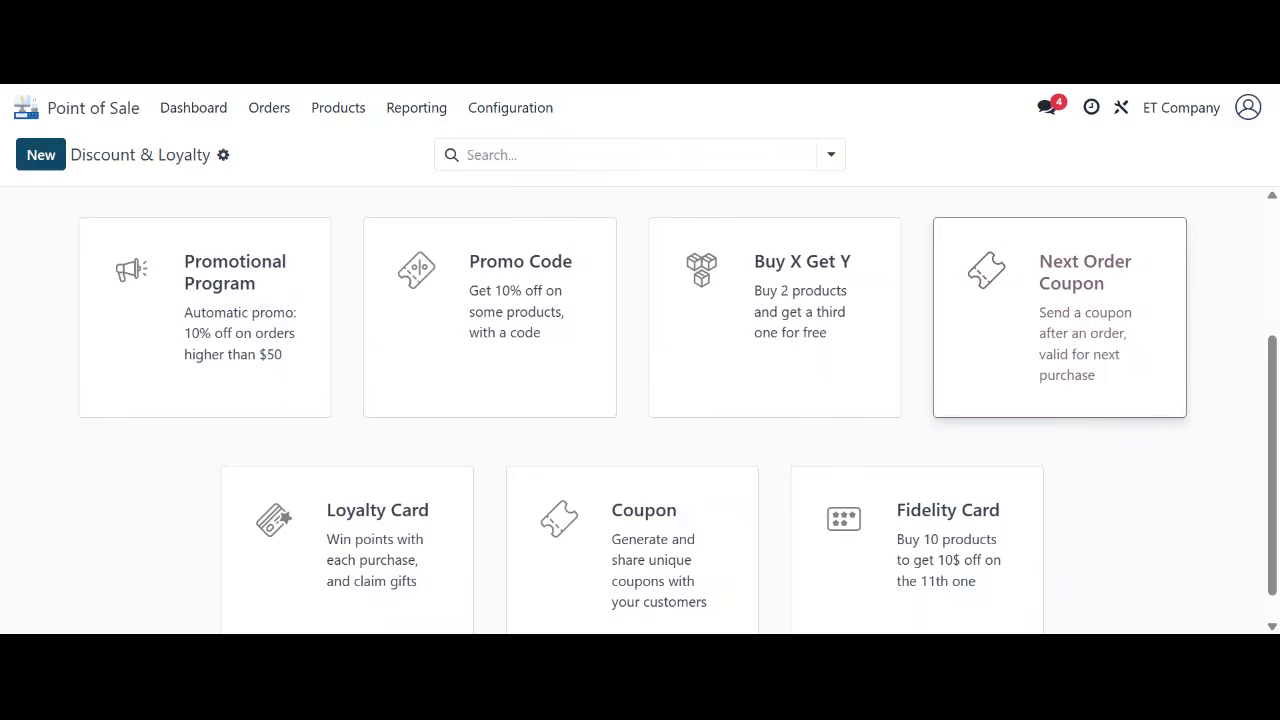
{"action": "scroll", "coordinate": [1060, 317], "scroll_direction": "down", "scroll_amount": 1}
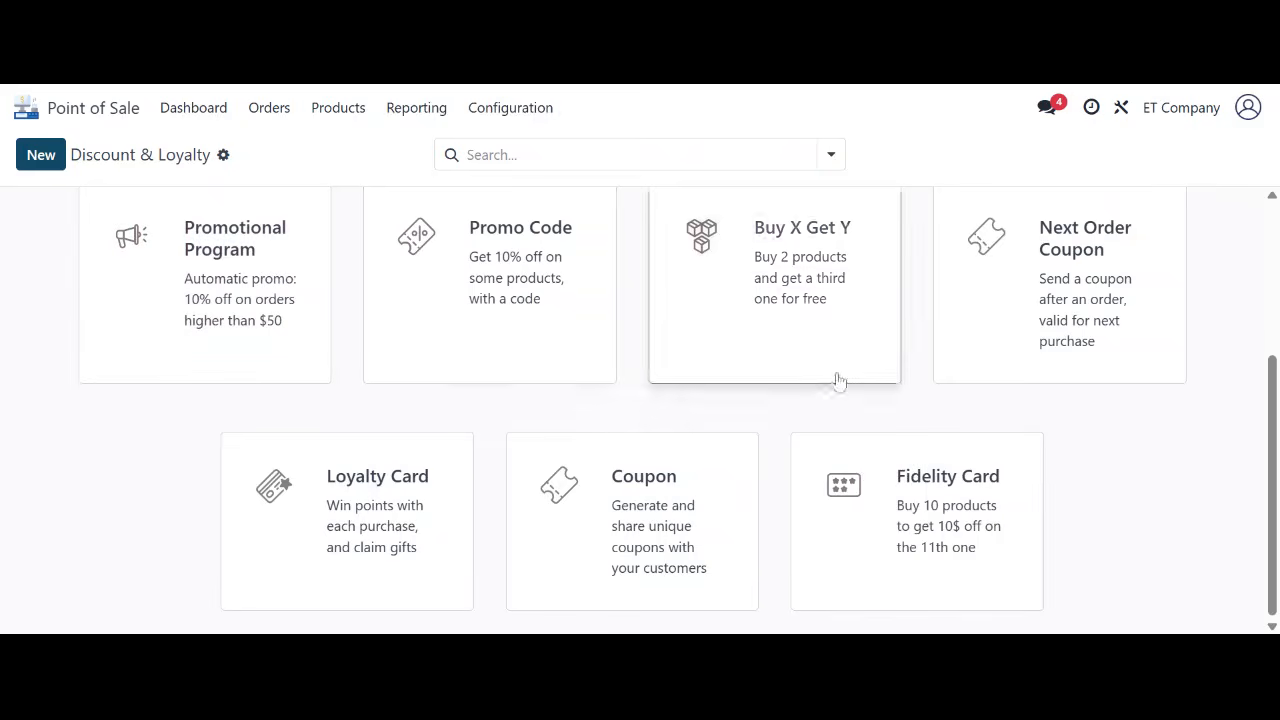
Create a loyalty program from the Loyalty Card template
{"action": "left_click", "coordinate": [366, 472]}
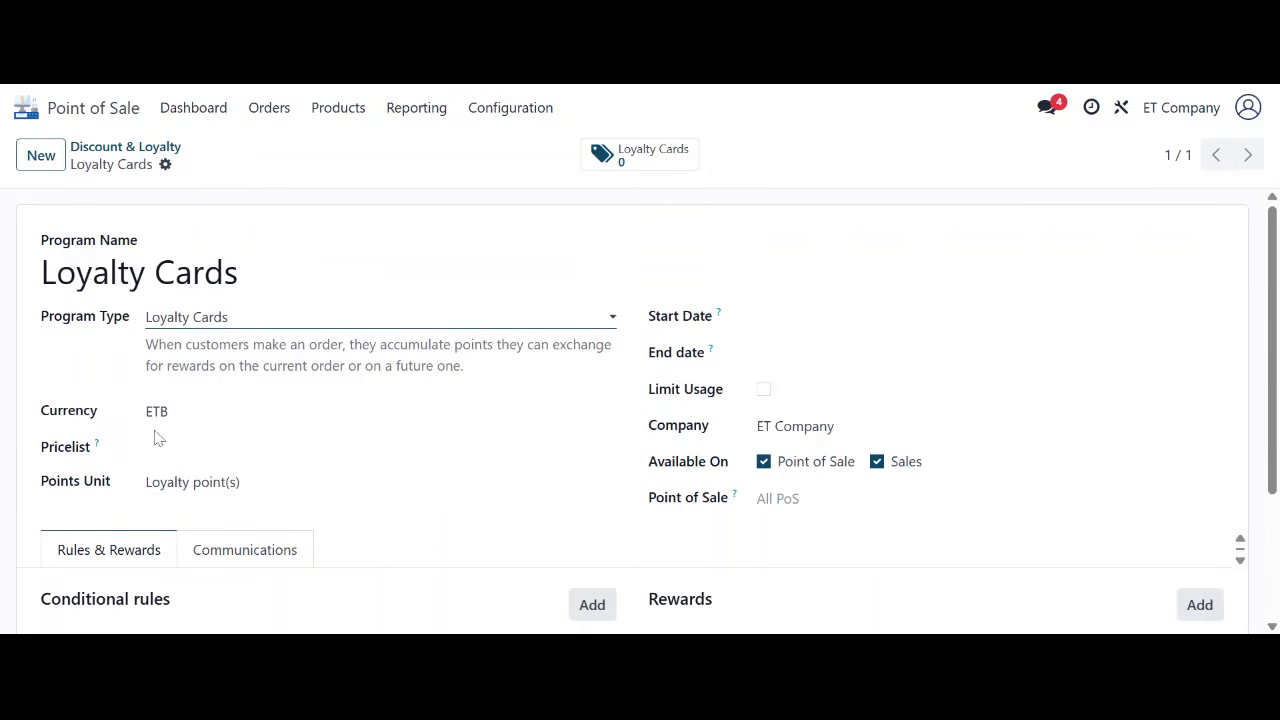
{"action": "left_click", "coordinate": [129, 272]}
{"action": "scroll", "coordinate": [117, 366], "scroll_direction": "down", "scroll_amount": 1}
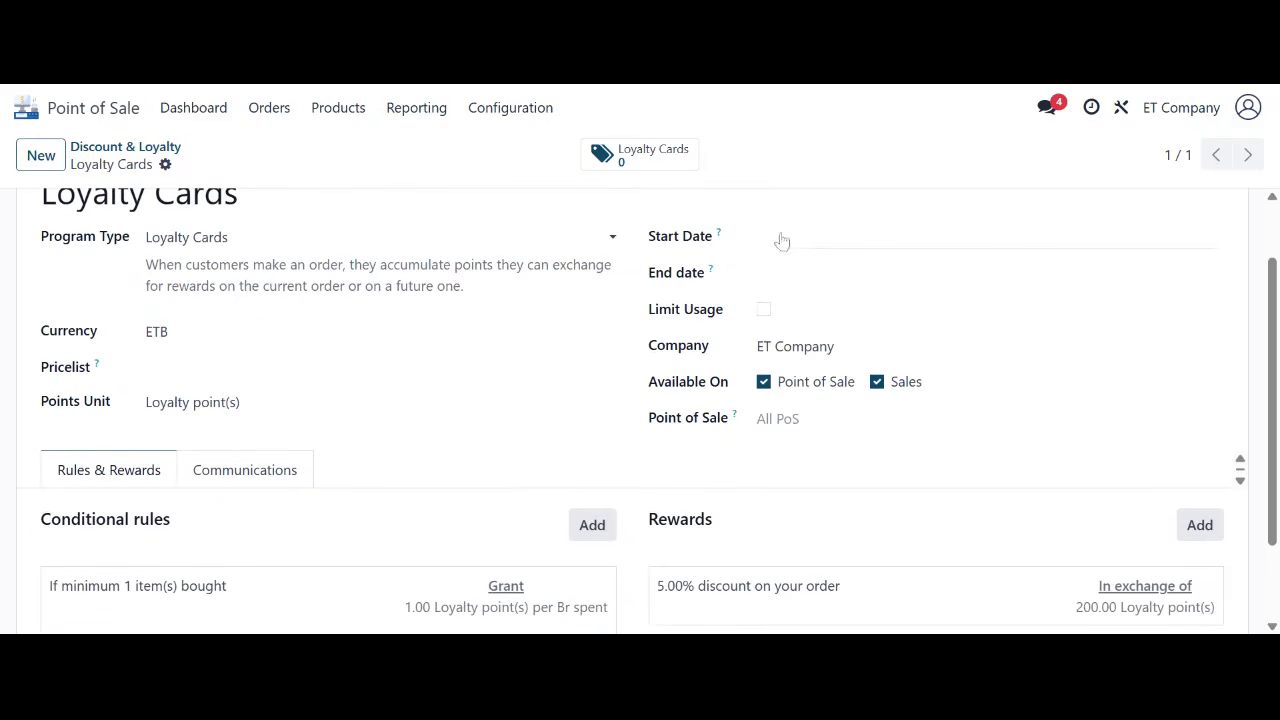
{"action": "left_click", "coordinate": [818, 248]}
{"action": "left_click", "coordinate": [757, 283]}
{"action": "left_click", "coordinate": [793, 276]}
{"action": "left_click", "coordinate": [808, 303]}
{"action": "left_click", "coordinate": [763, 311]}
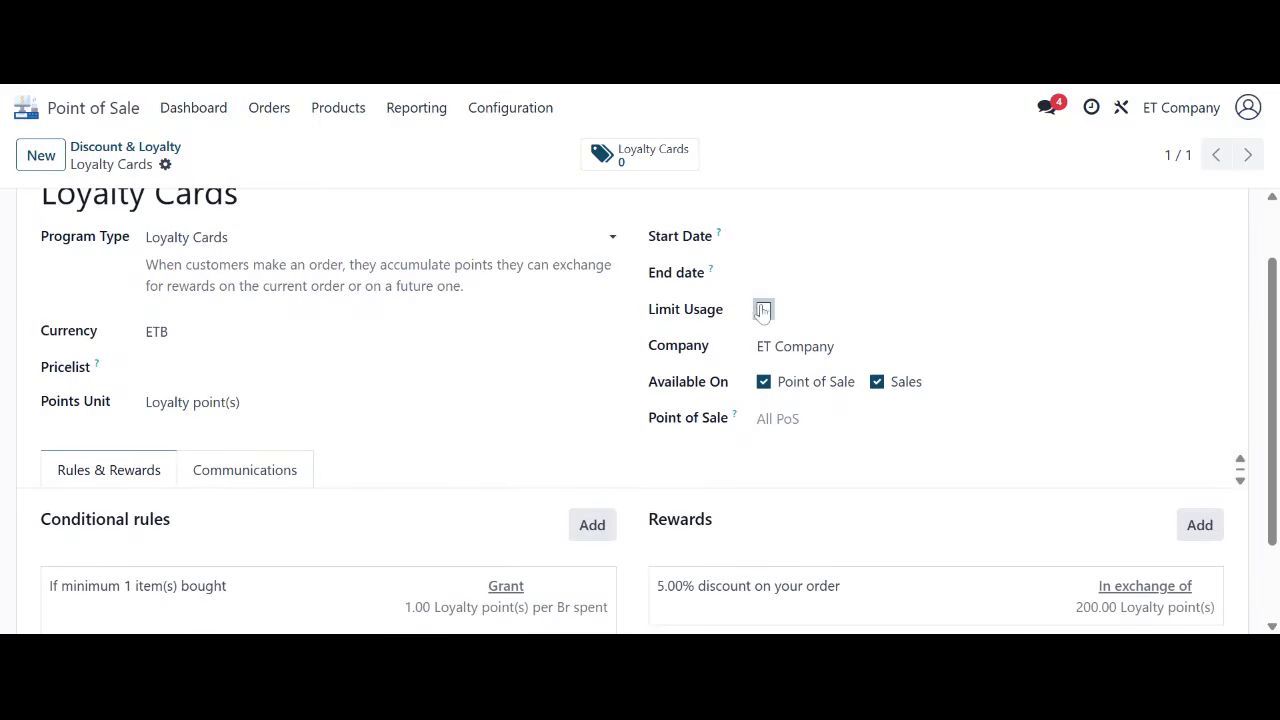
{"action": "key", "text": "Tab"}
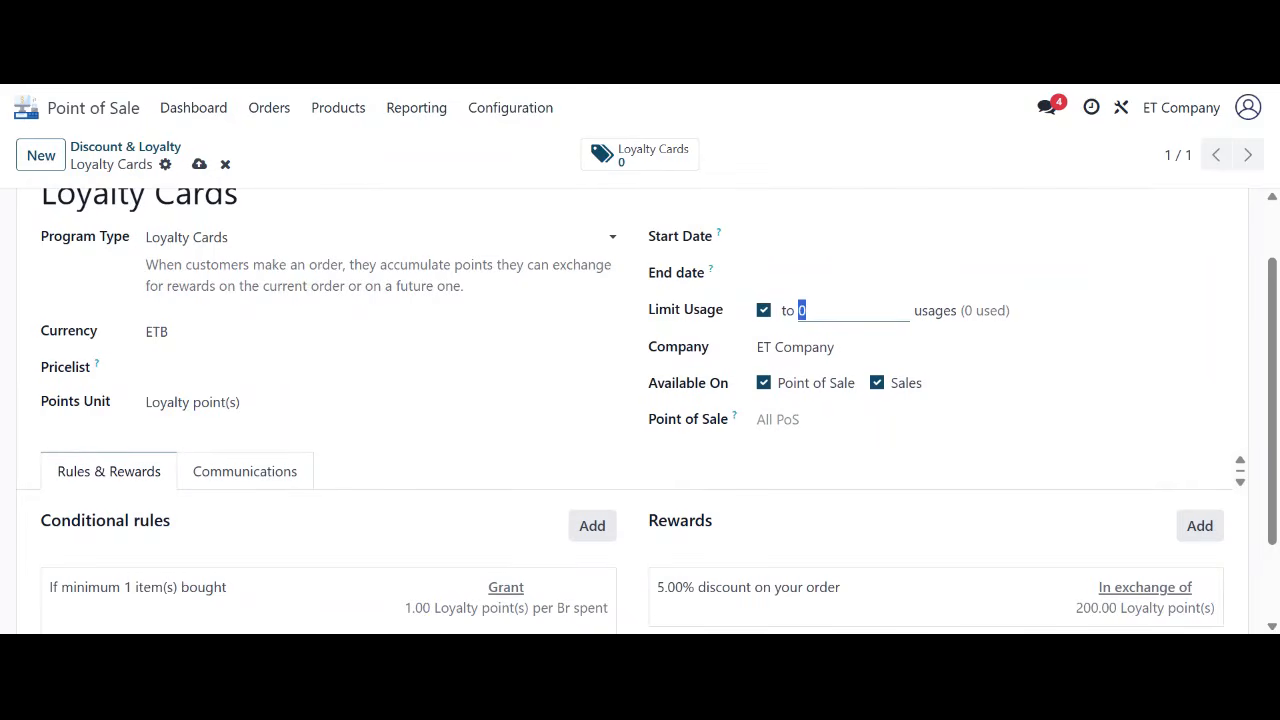
{"action": "left_click", "coordinate": [763, 310]}
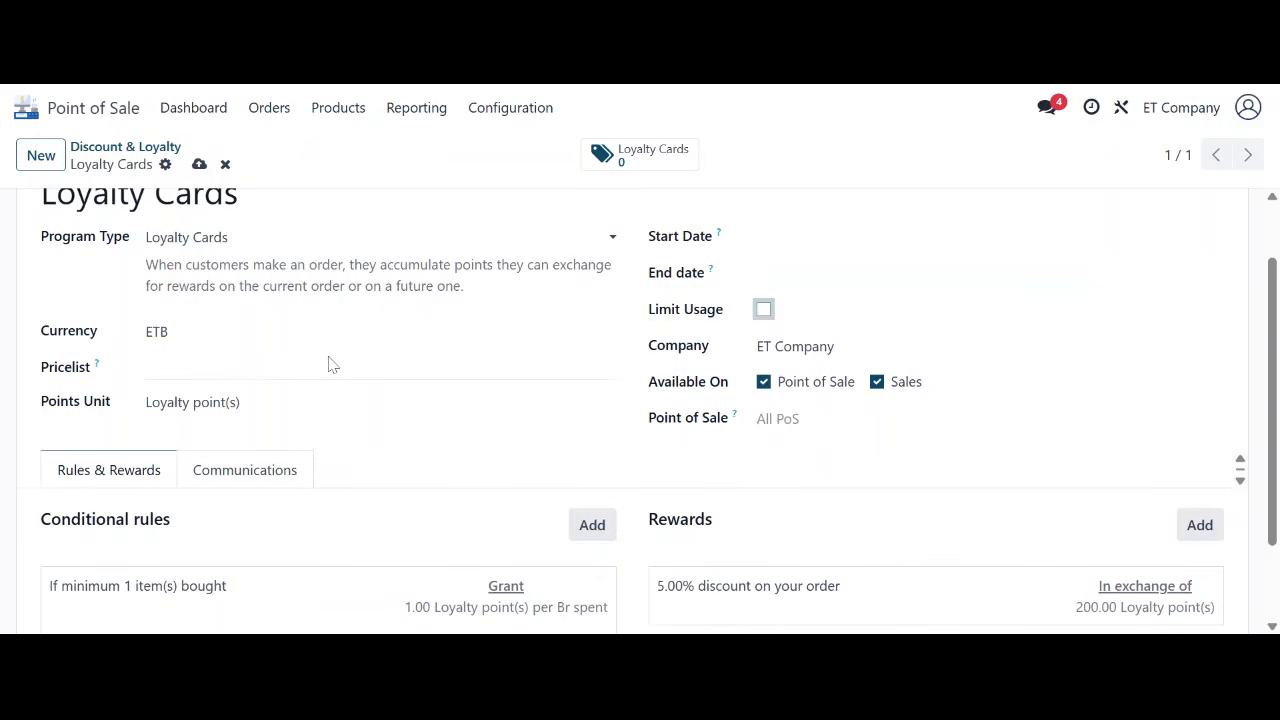
Examine the loyalty program's Pricelist choices, Points Unit and Point of Sale choices without changing them
{"action": "left_click", "coordinate": [278, 366]}
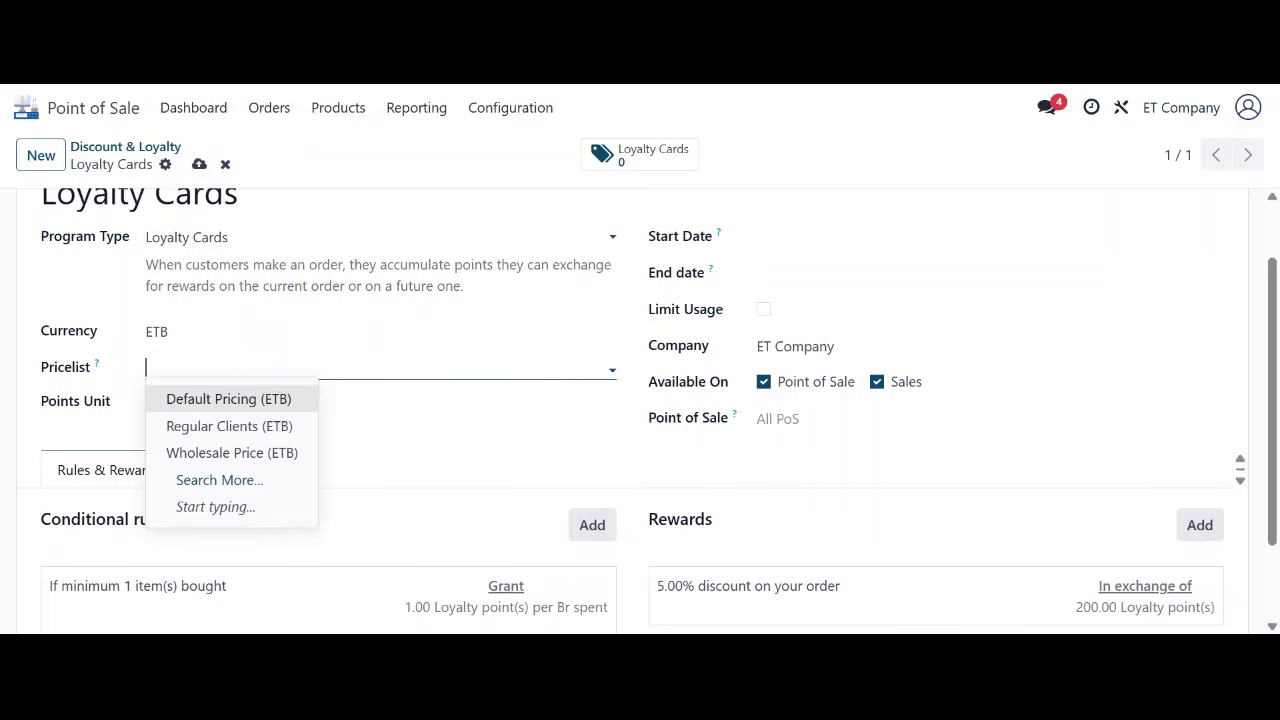
{"action": "left_click", "coordinate": [426, 432]}
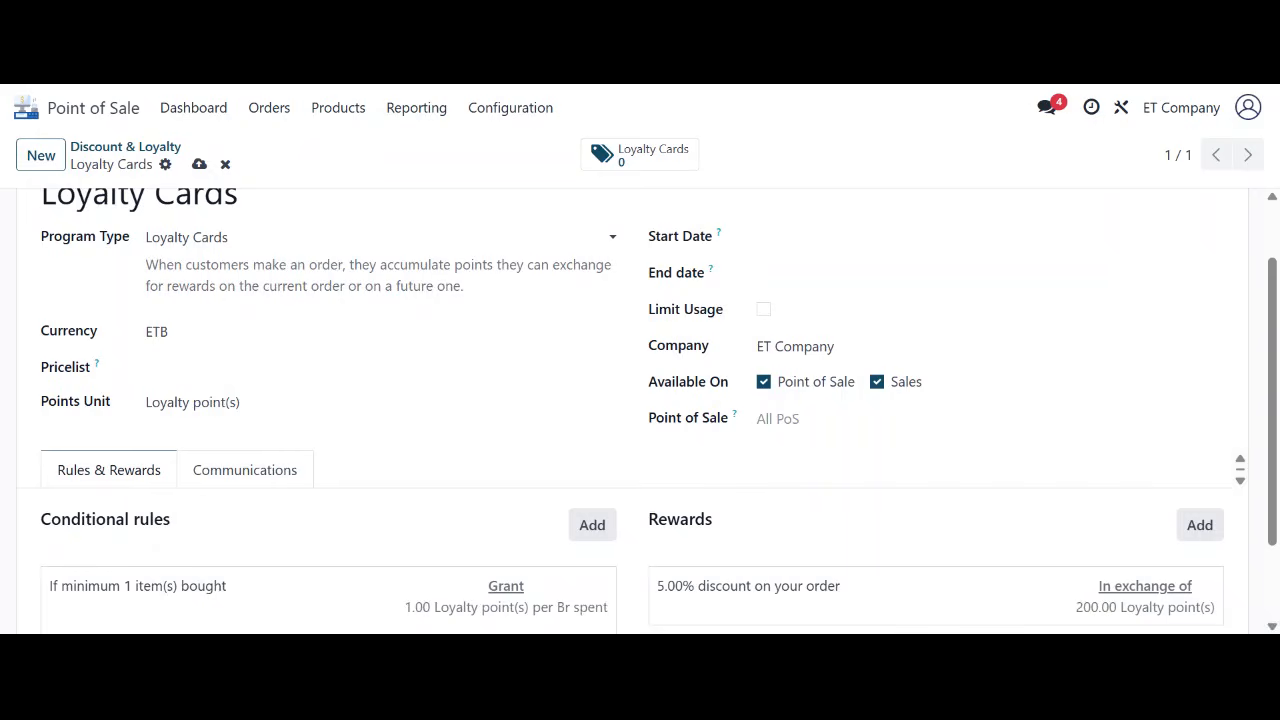
{"action": "left_click", "coordinate": [243, 402]}
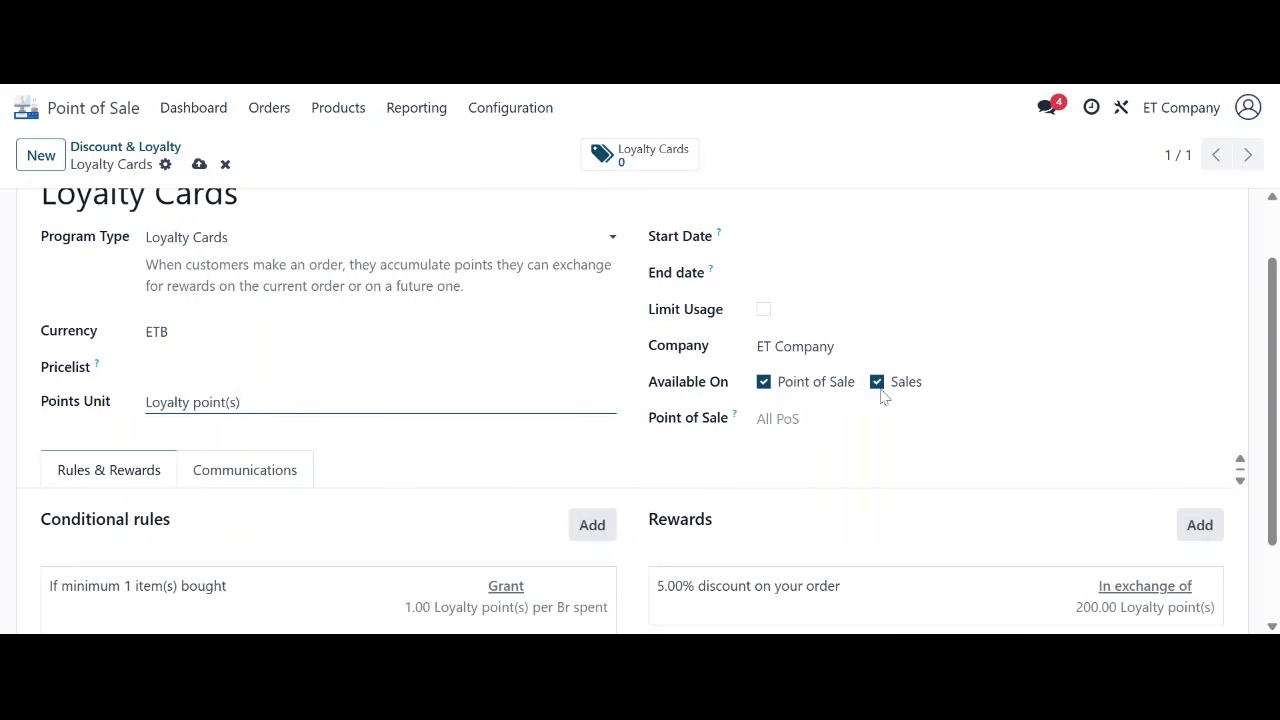
{"action": "left_click", "coordinate": [792, 418]}
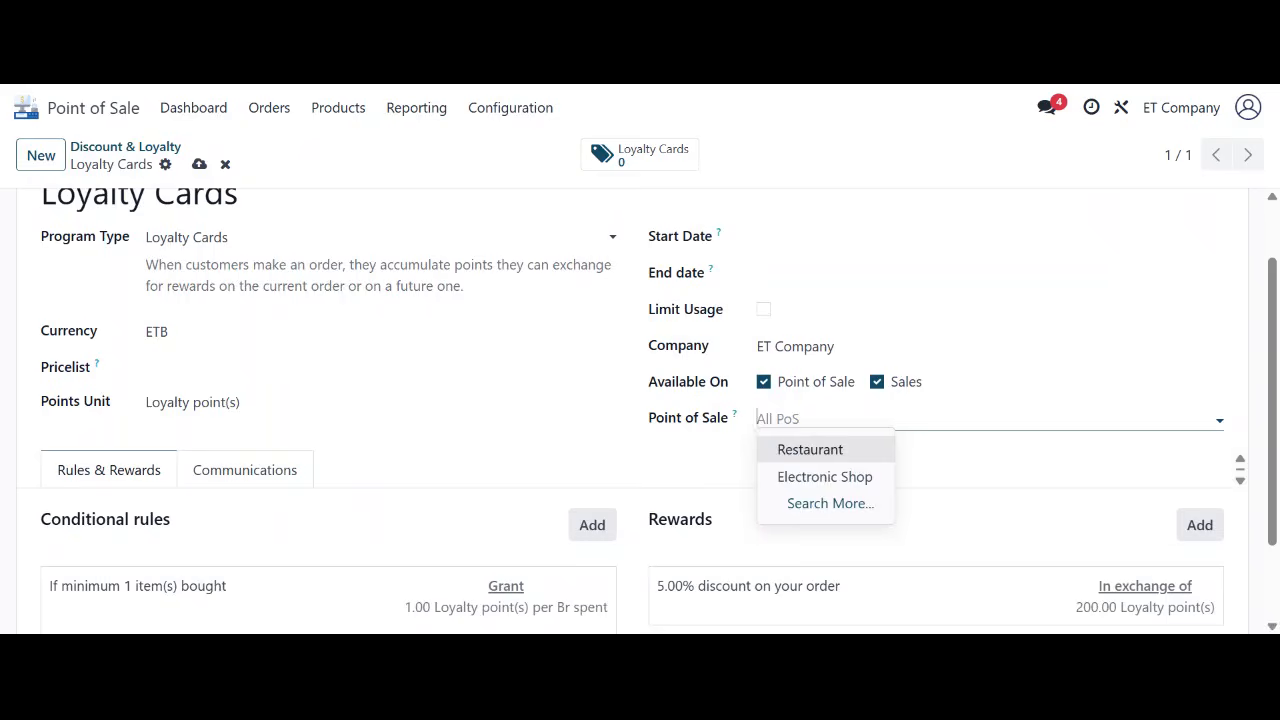
{"action": "left_click", "coordinate": [730, 442]}
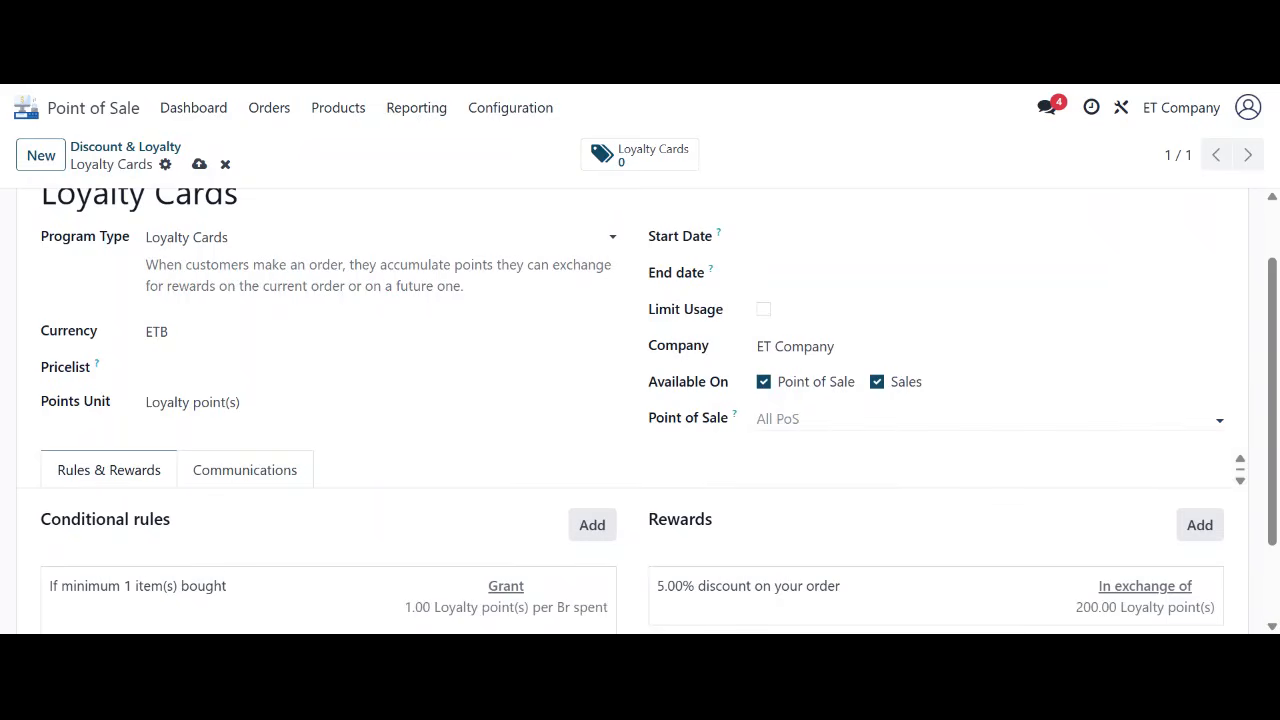
Open the existing conditional rule and examine its Minimum Quantity and Minimum Purchase conditions, including the tax option
{"action": "scroll", "coordinate": [371, 437], "scroll_direction": "down", "scroll_amount": 2}
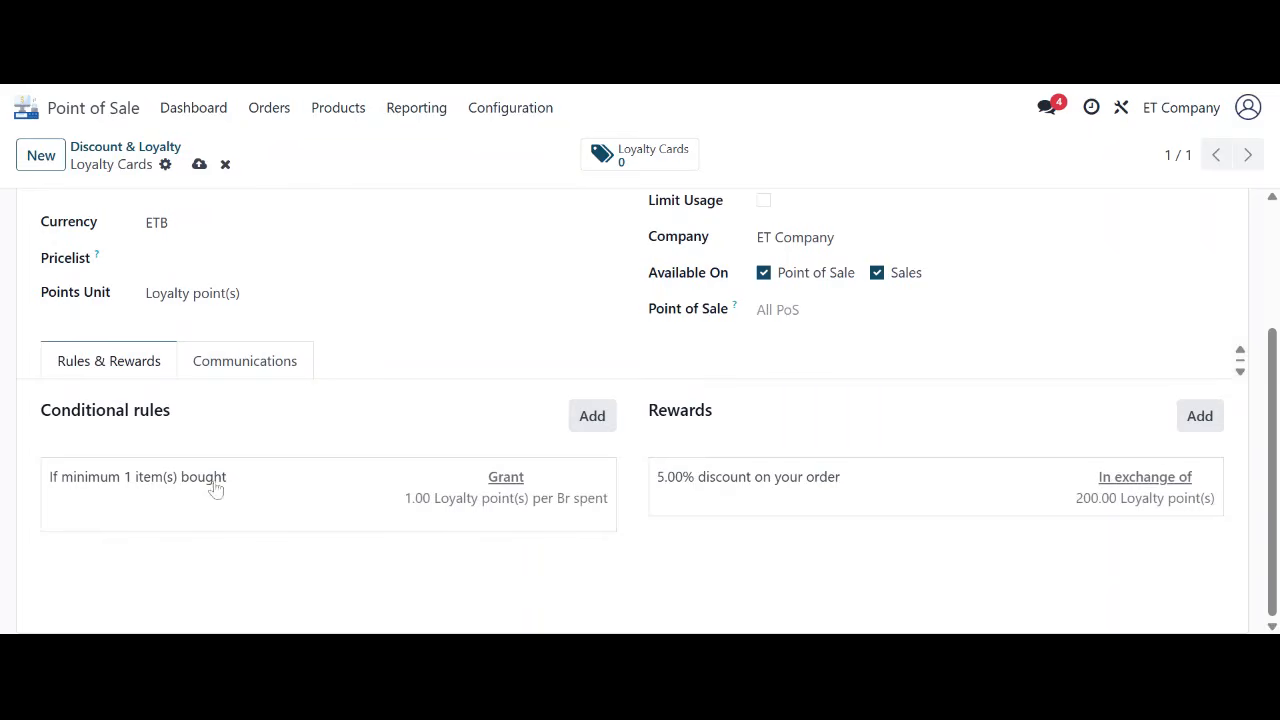
{"action": "left_click", "coordinate": [582, 513]}
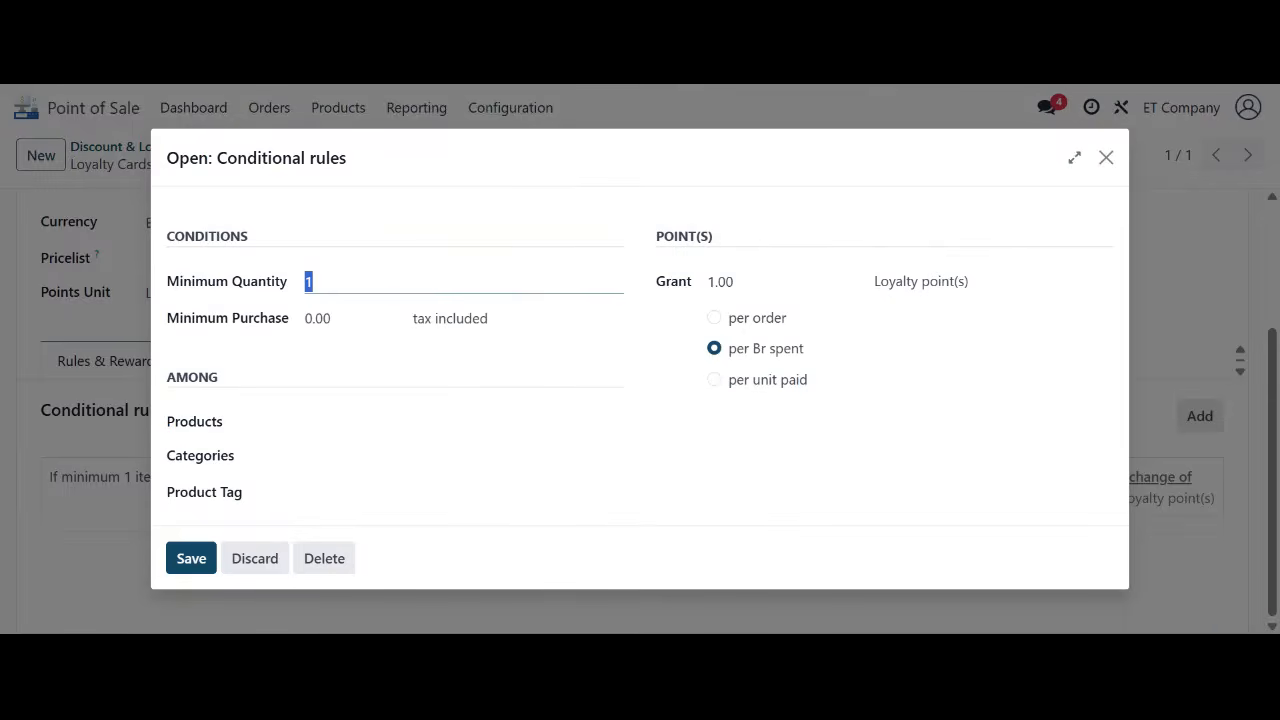
{"action": "left_click", "coordinate": [332, 314]}
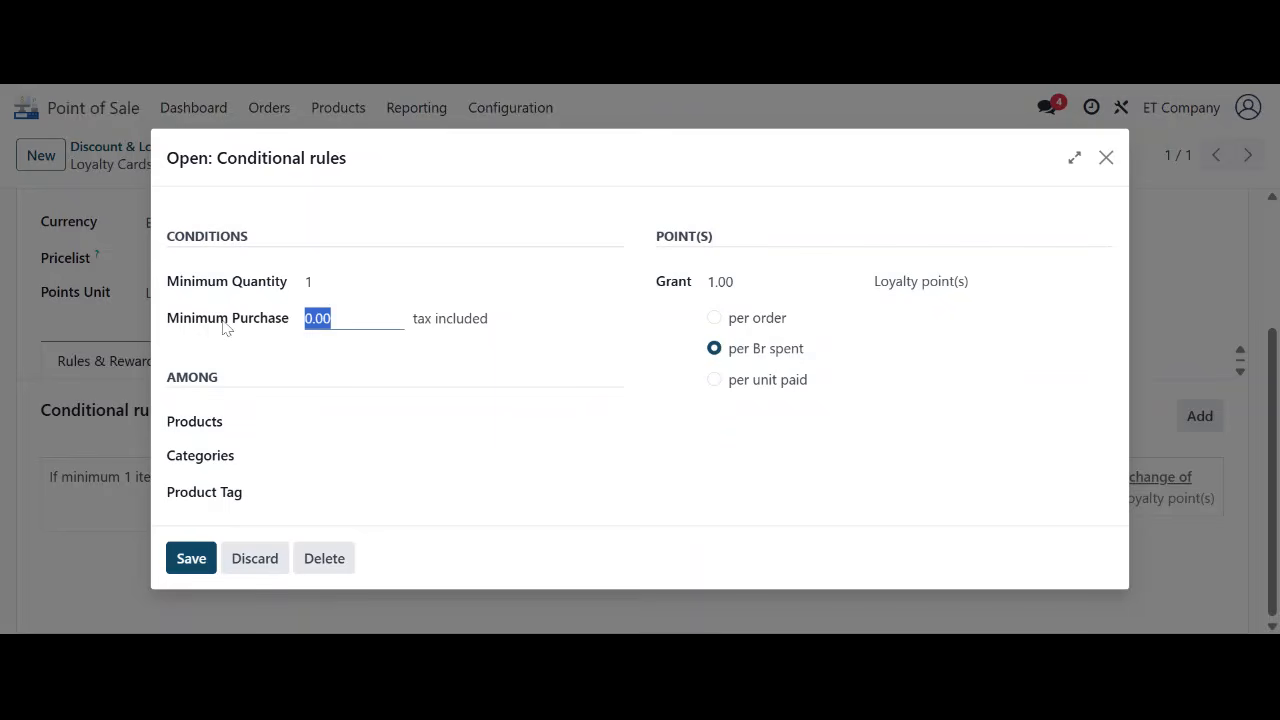
{"action": "left_click", "coordinate": [441, 330]}
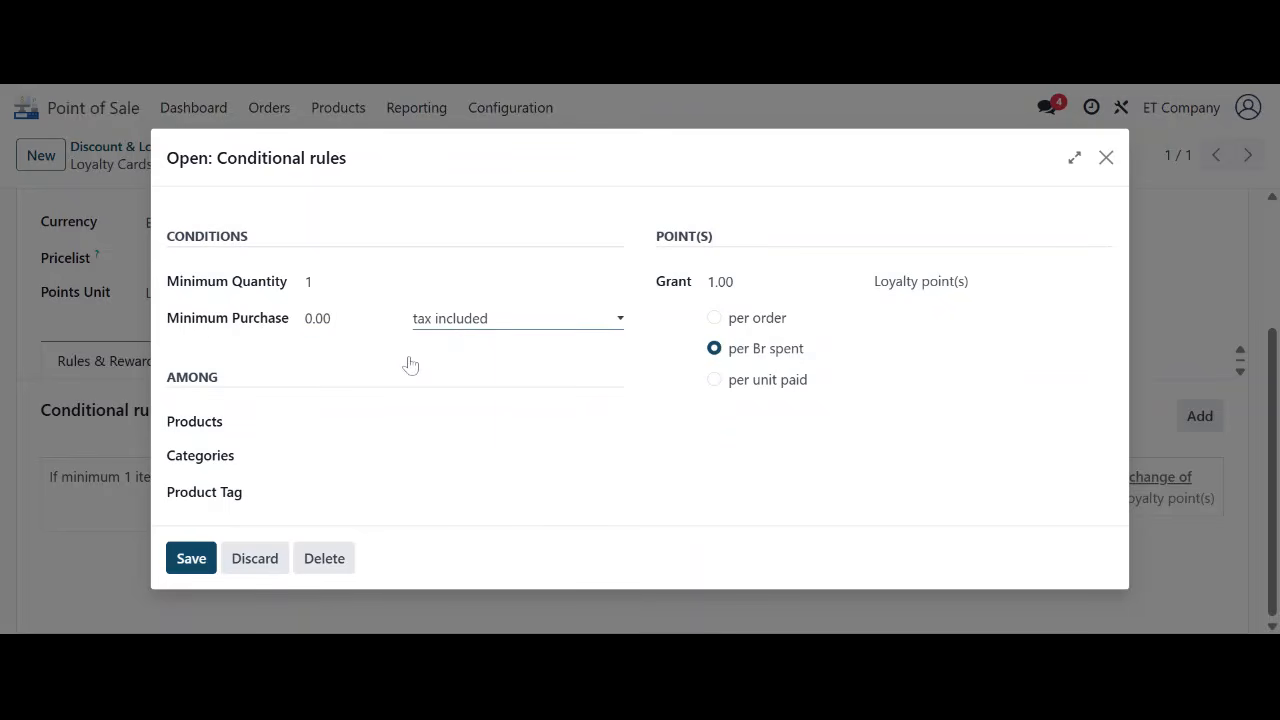
{"action": "left_click", "coordinate": [342, 350]}
Set the conditional rule to grant 10 loyalty points per order
{"action": "left_click", "coordinate": [735, 282]}
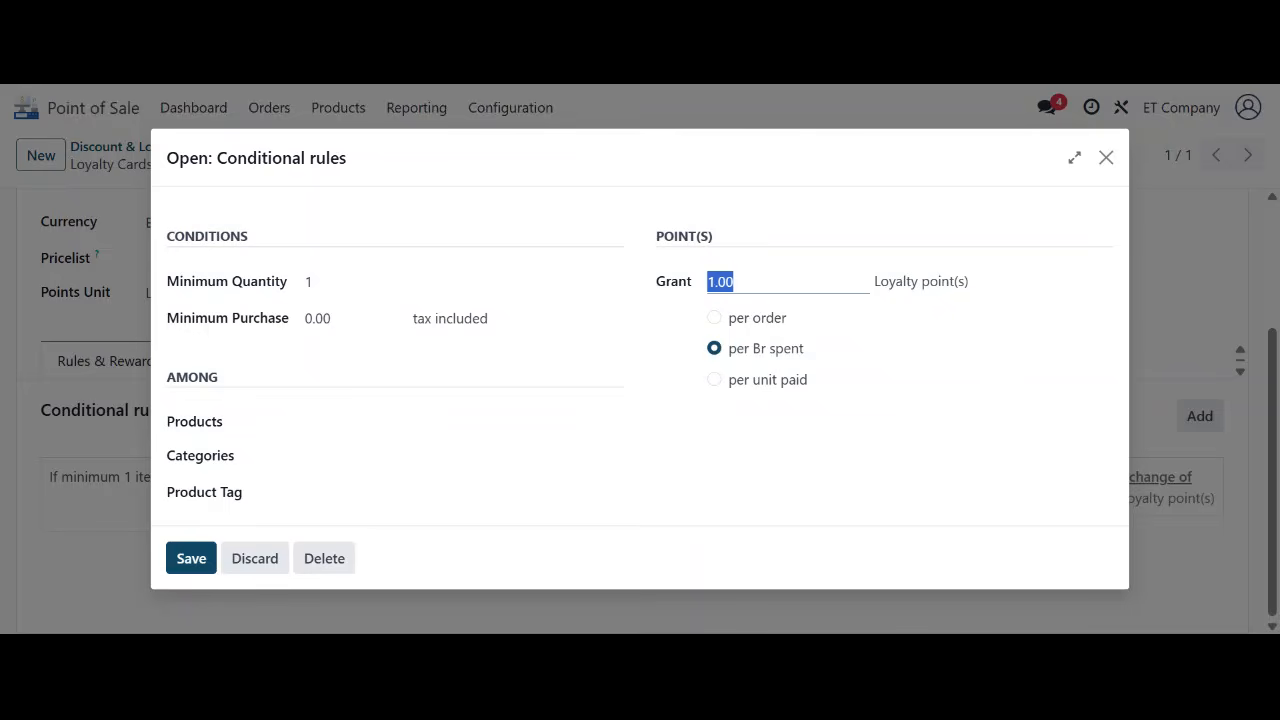
{"action": "type", "text": "10"}
{"action": "left_click", "coordinate": [750, 320]}
{"action": "left_click", "coordinate": [778, 386]}
{"action": "left_click", "coordinate": [745, 321]}
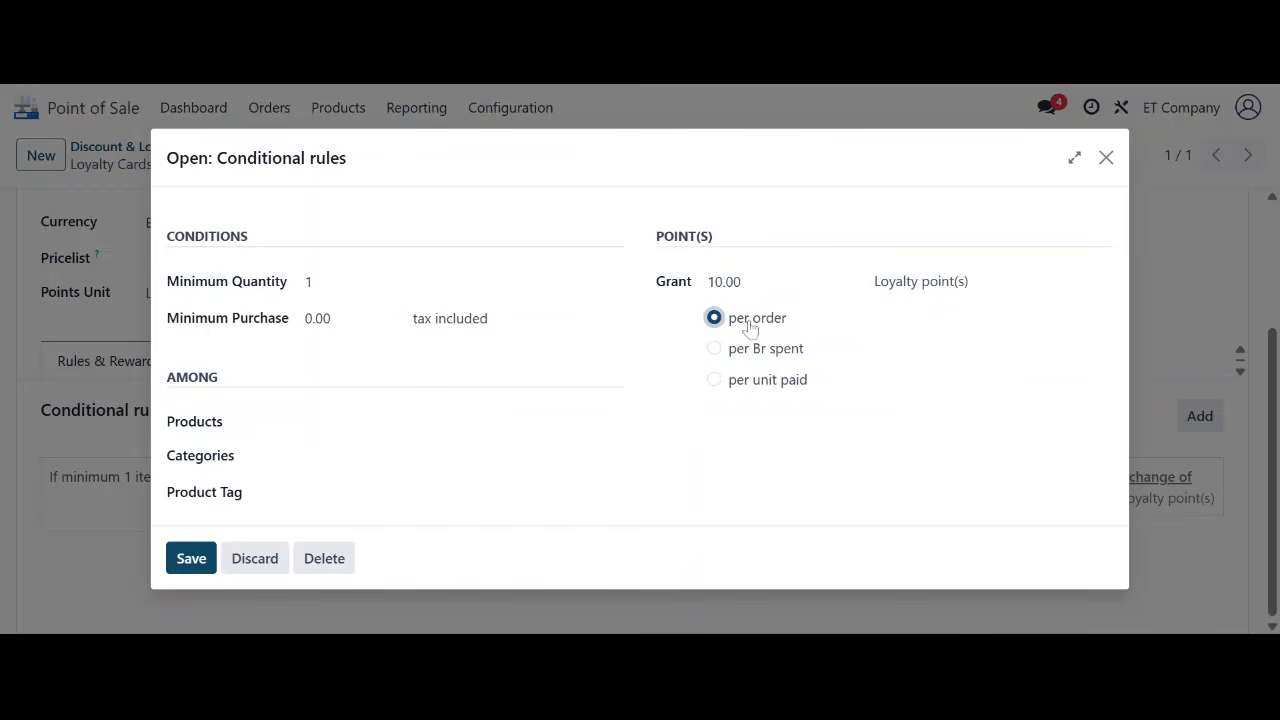
Check the rule's product and category filters, leave them empty, and save the conditional rule
{"action": "left_click", "coordinate": [382, 418]}
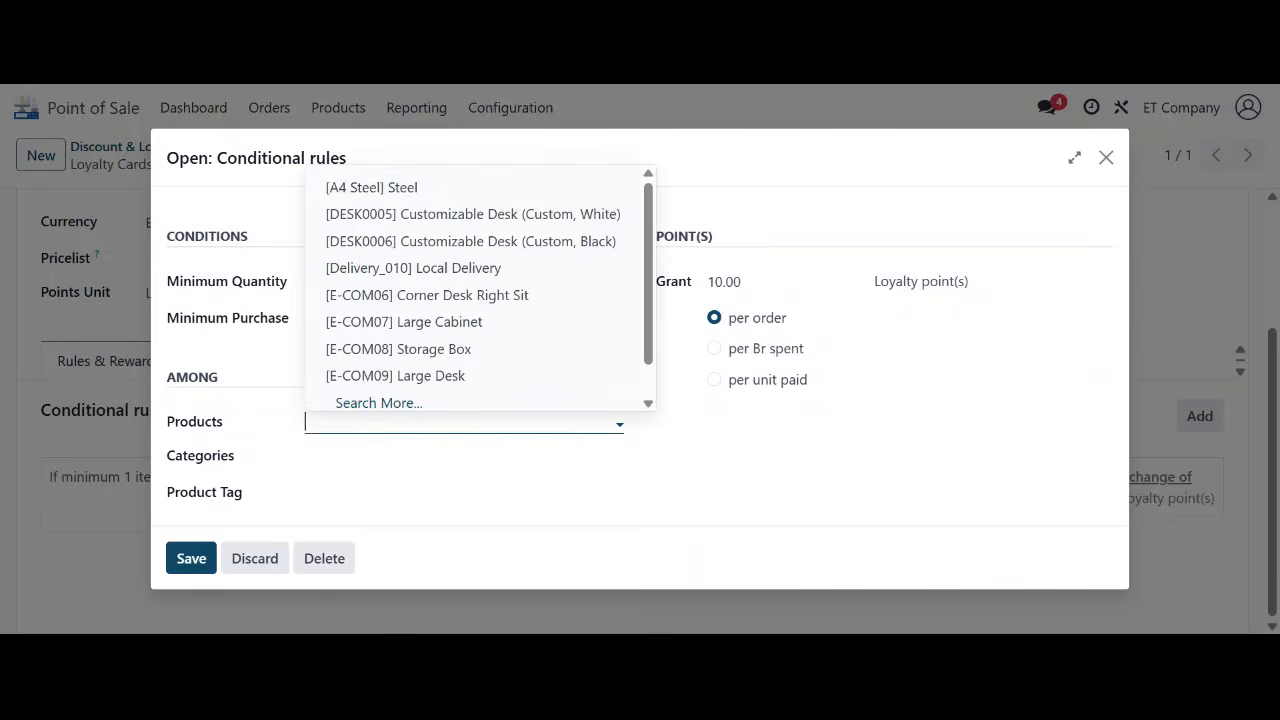
{"action": "left_click", "coordinate": [692, 458]}
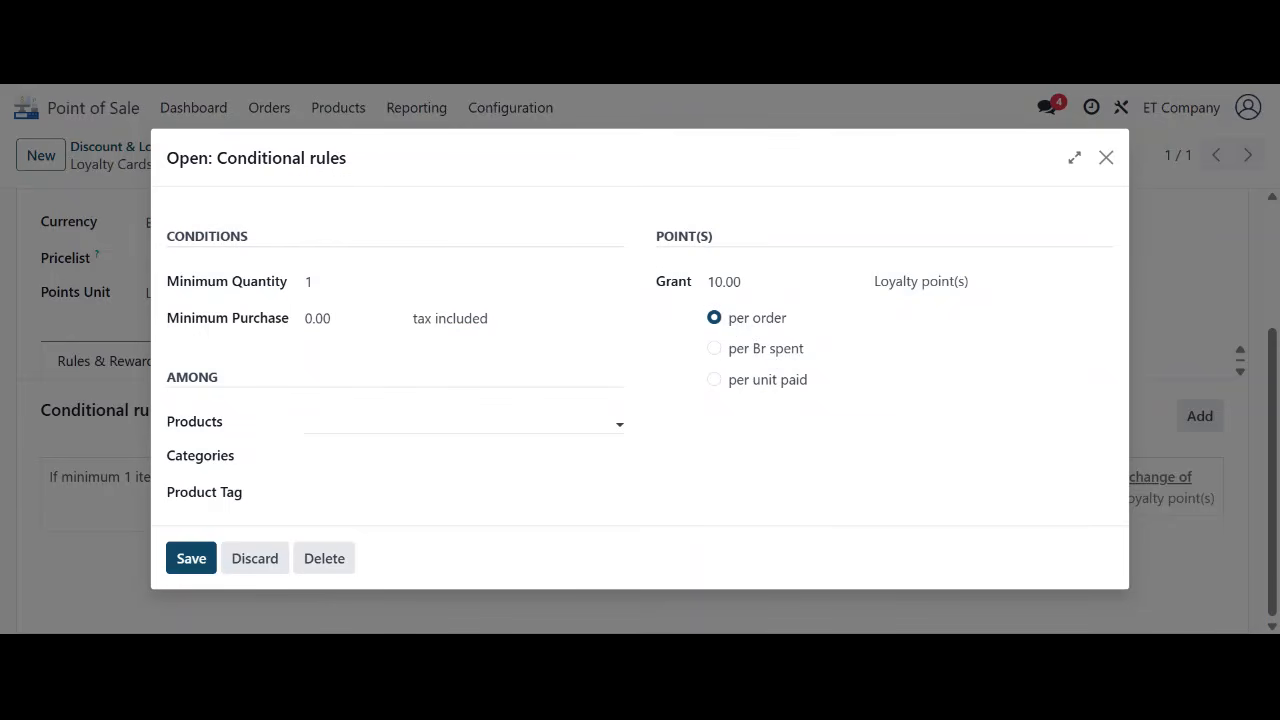
{"action": "left_click", "coordinate": [464, 456]}
{"action": "left_click", "coordinate": [764, 507]}
{"action": "left_click", "coordinate": [188, 563]}
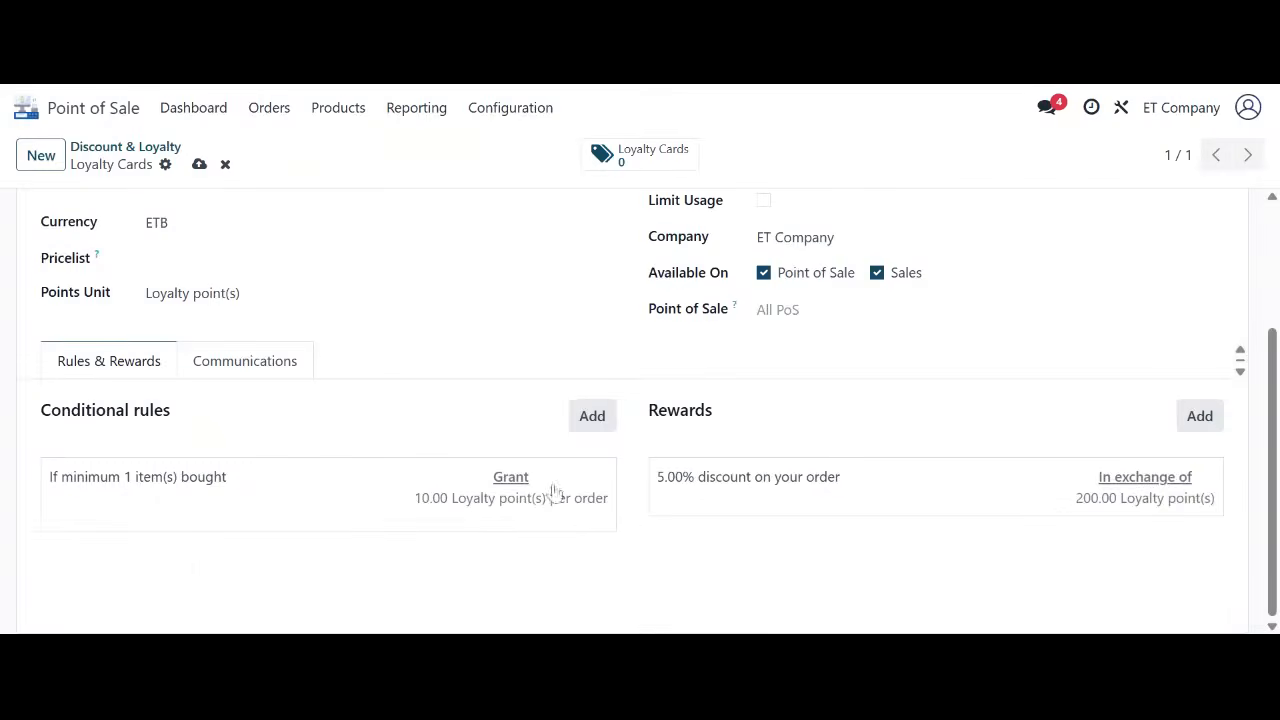
Open the program's existing reward, keep the Discount reward type, and set the discount to 2%
{"action": "left_click", "coordinate": [710, 490]}
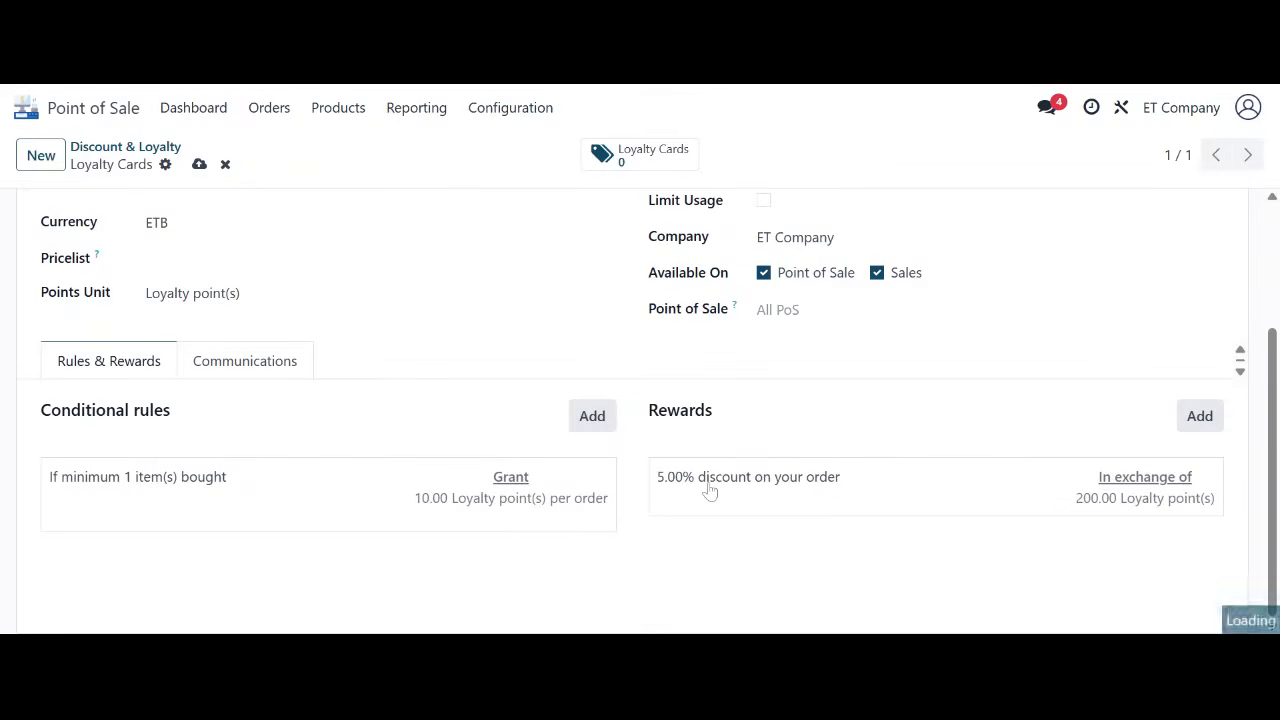
{"action": "left_click", "coordinate": [338, 268]}
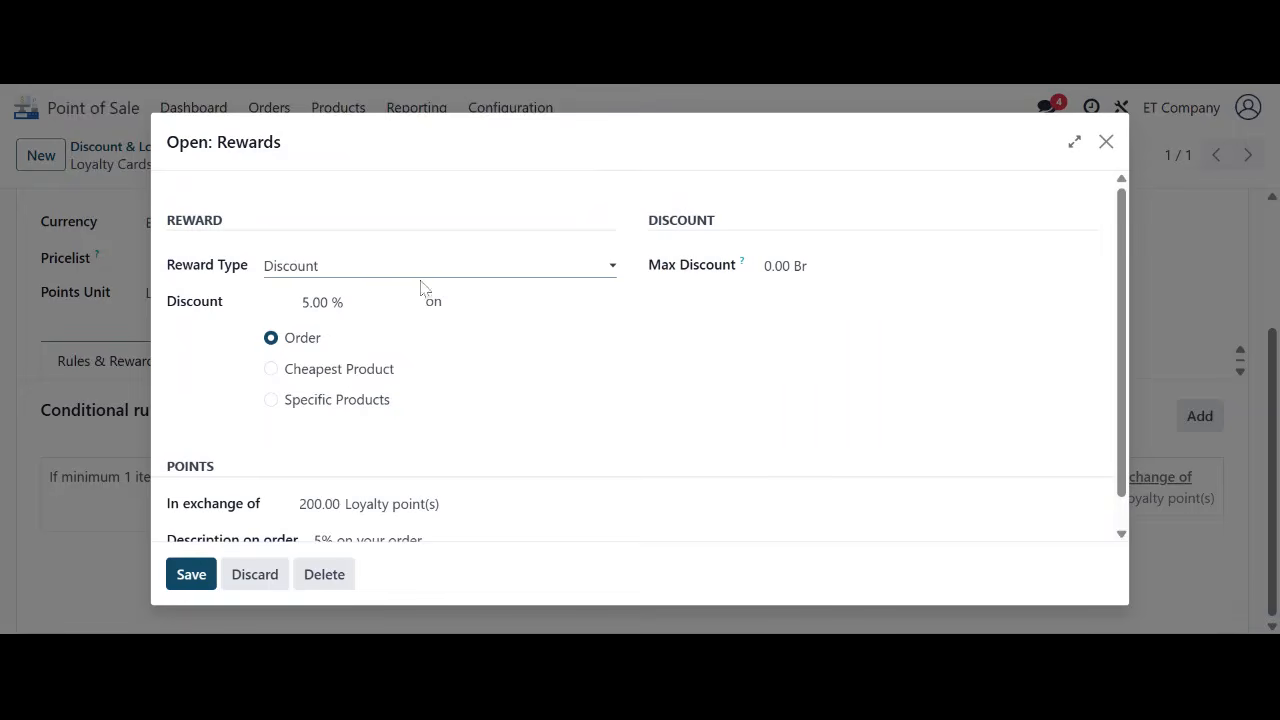
{"action": "double_click", "coordinate": [322, 302]}
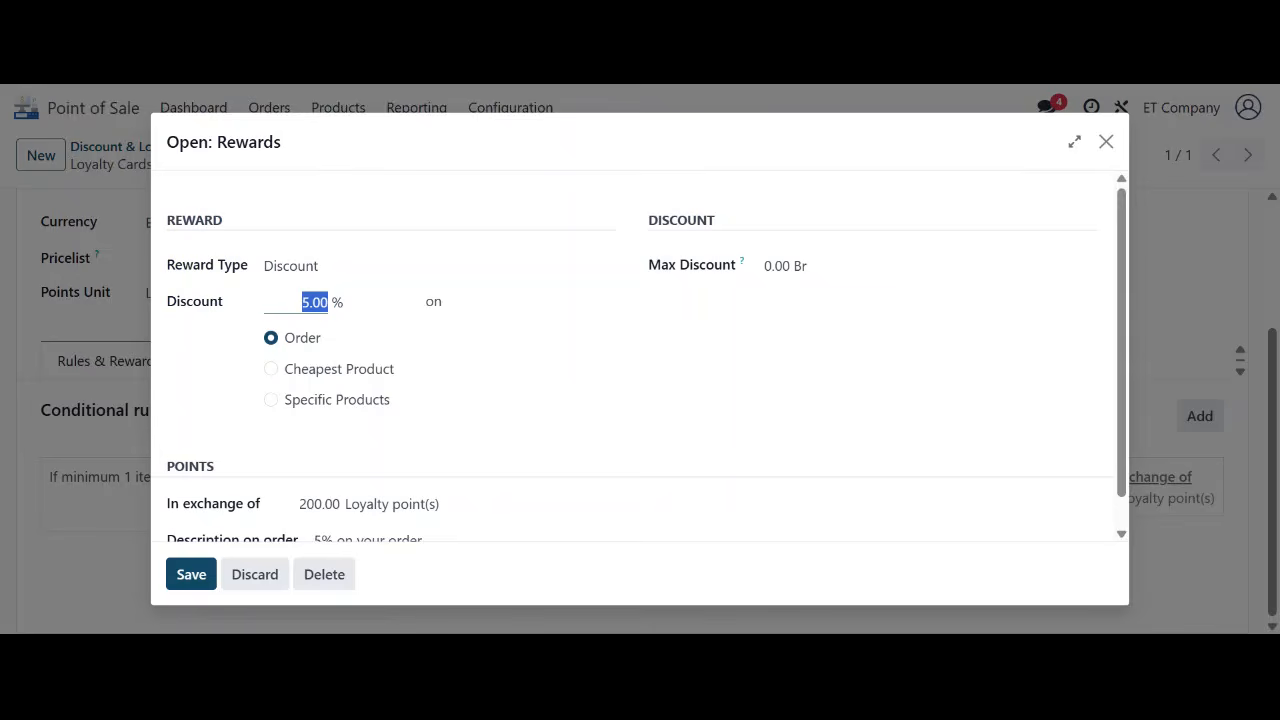
{"action": "type", "text": "2"}
{"action": "left_click", "coordinate": [430, 312]}
Try applying the reward discount to the cheapest product and to specific products, and return it to Order
{"action": "left_click", "coordinate": [347, 373]}
{"action": "scroll", "coordinate": [383, 443], "scroll_direction": "down", "scroll_amount": 1}
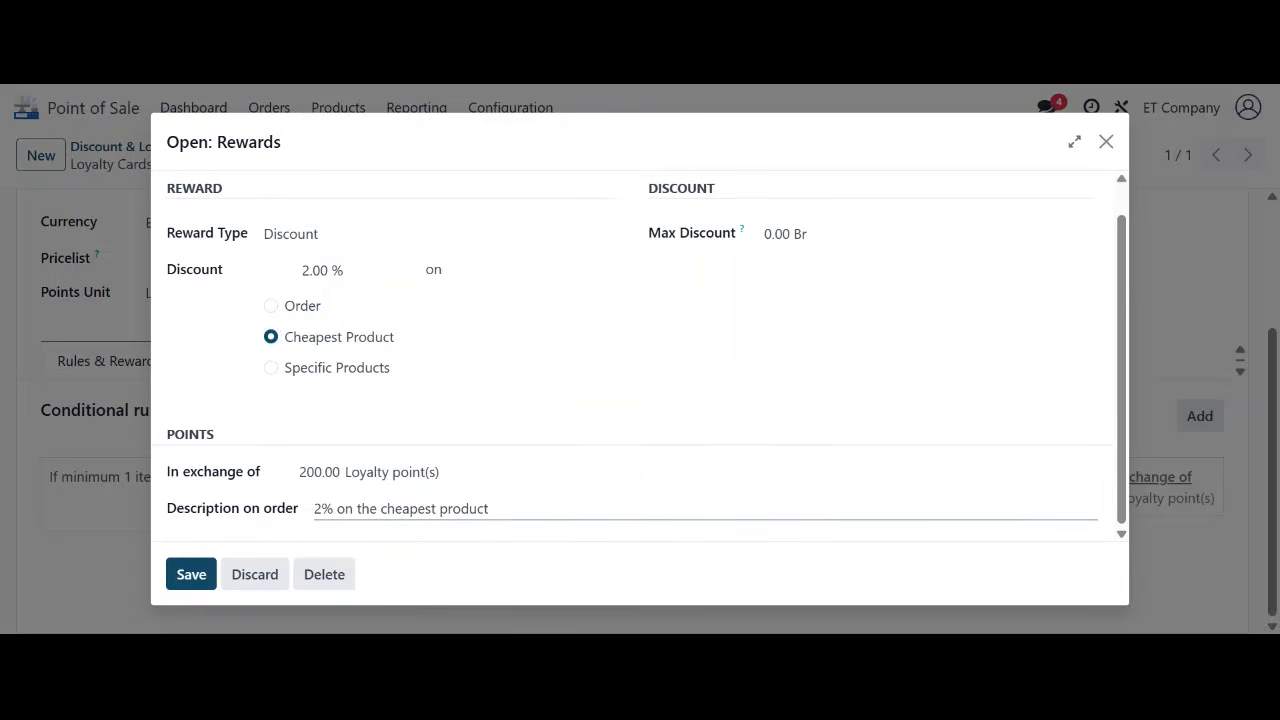
{"action": "triple_click", "coordinate": [348, 508]}
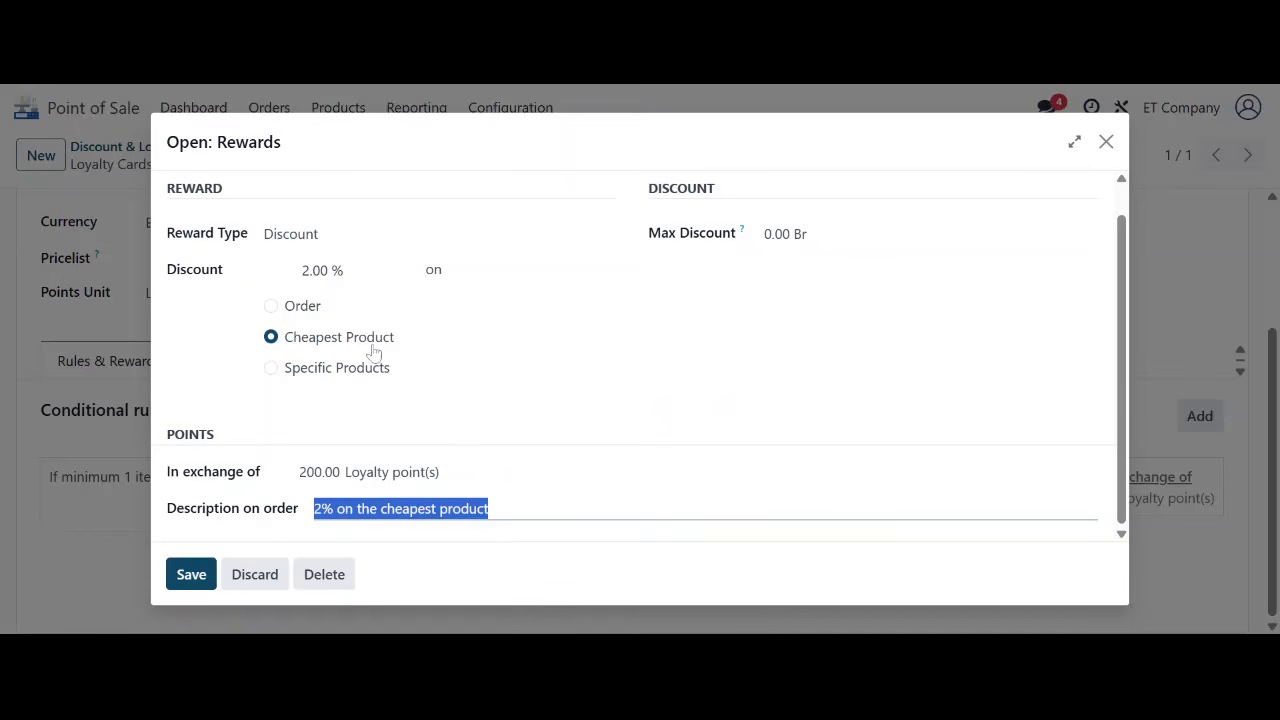
{"action": "left_click", "coordinate": [322, 369]}
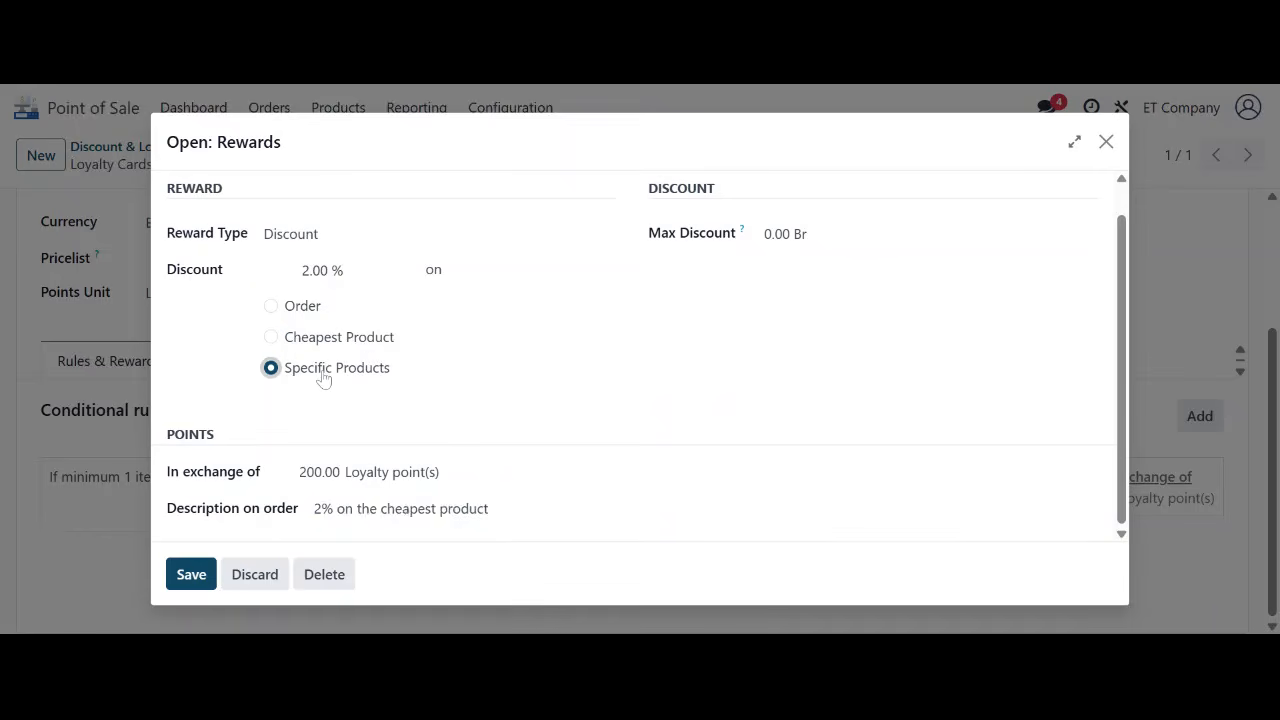
{"action": "left_click", "coordinate": [860, 271]}
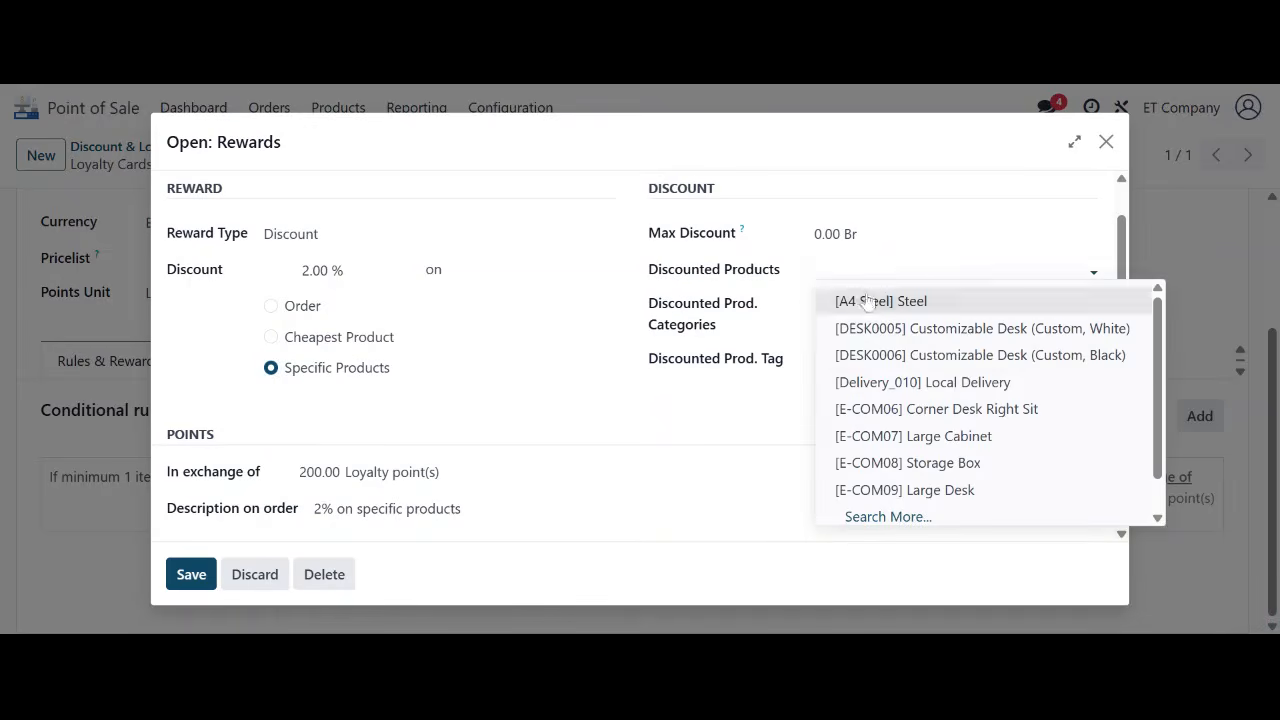
{"action": "left_click", "coordinate": [776, 296]}
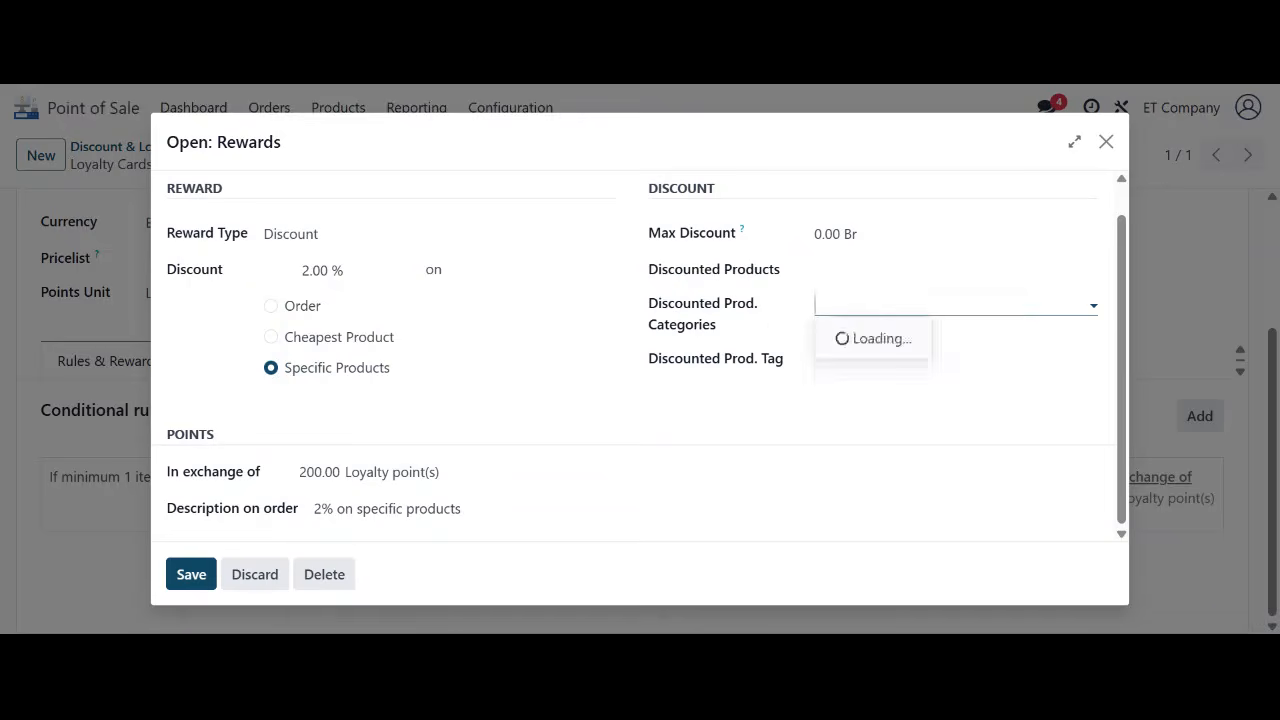
{"action": "left_click", "coordinate": [773, 323]}
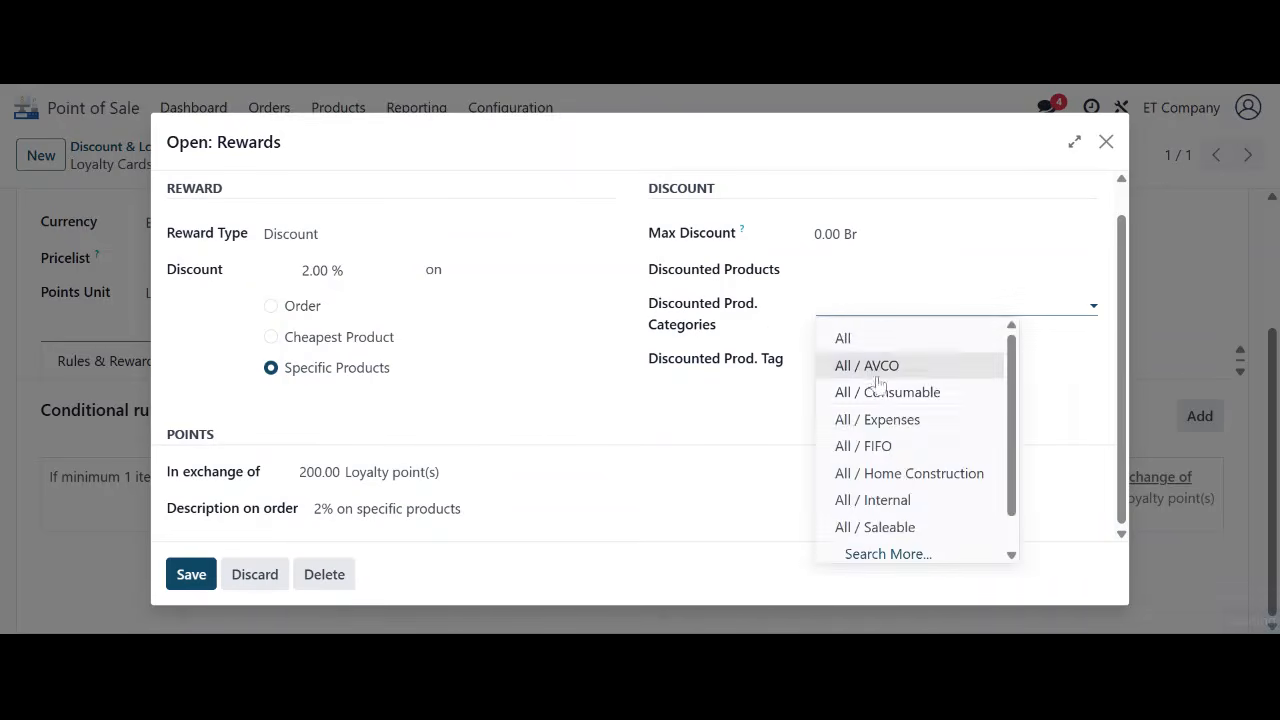
{"action": "left_click", "coordinate": [652, 398]}
{"action": "left_click", "coordinate": [288, 310]}
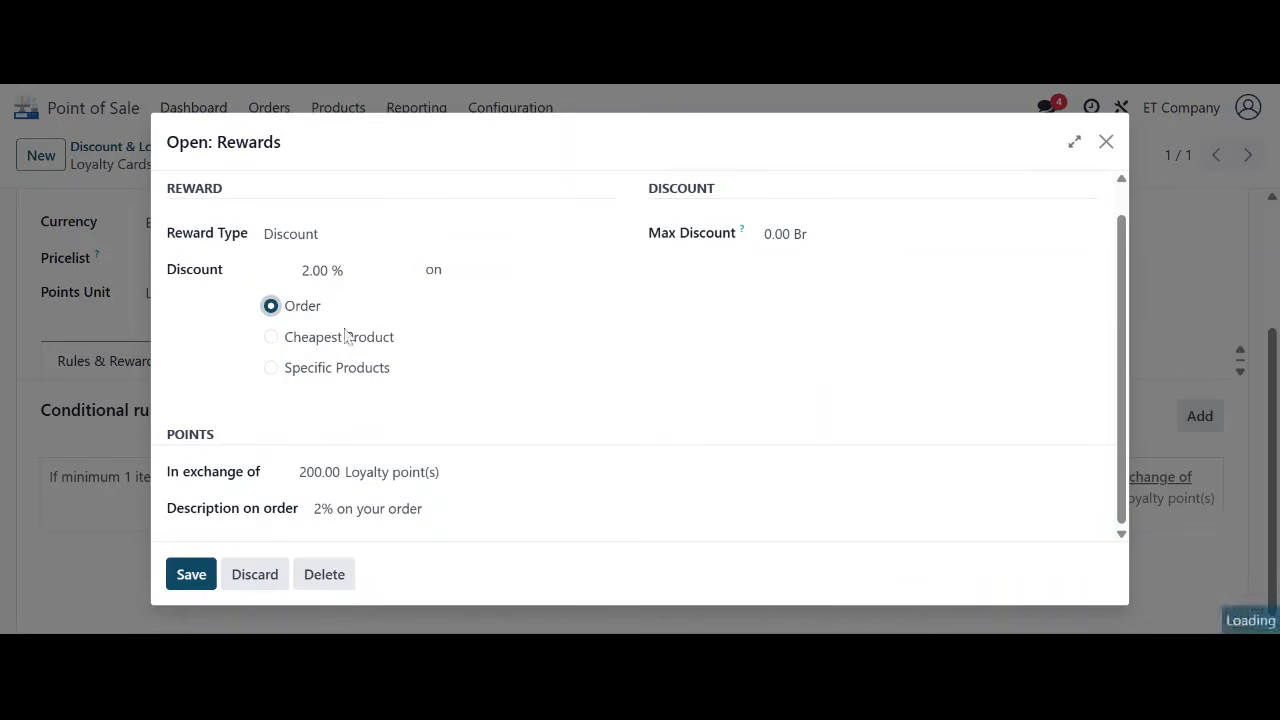
Set the reward's Max Discount to 200 Br
{"action": "scroll", "coordinate": [700, 320], "scroll_direction": "up", "scroll_amount": 1}
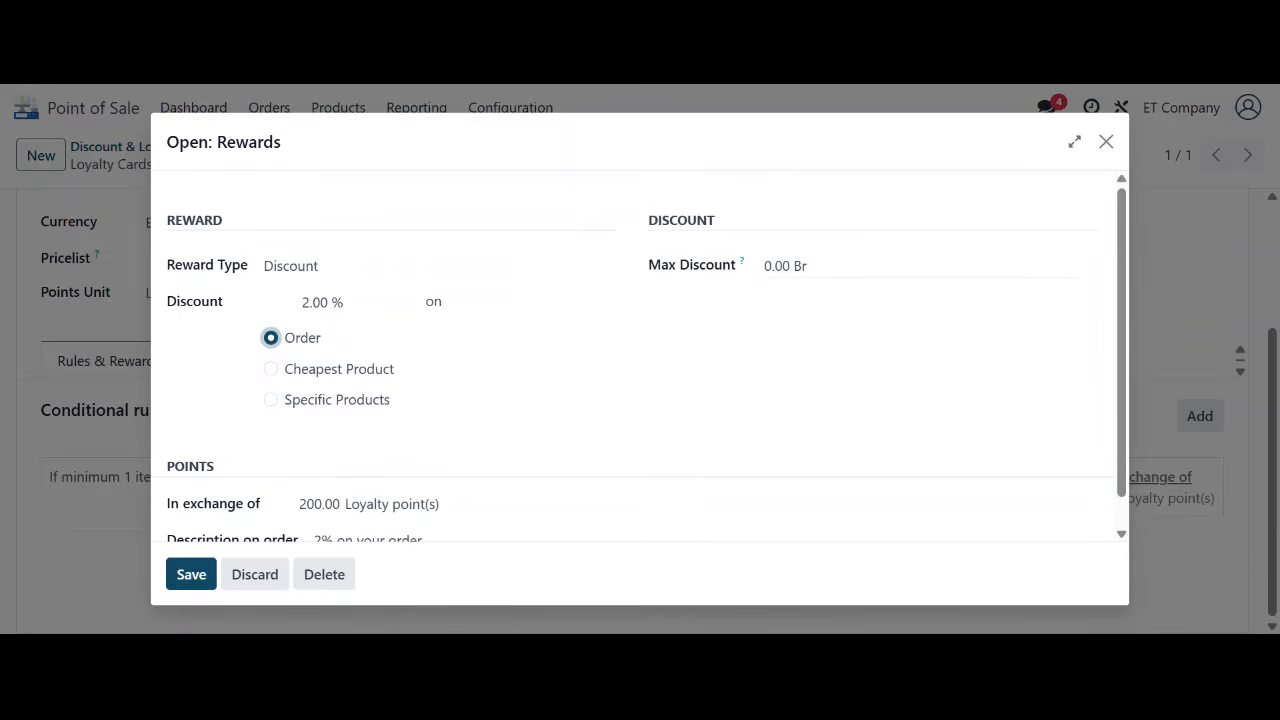
{"action": "double_click", "coordinate": [778, 266]}
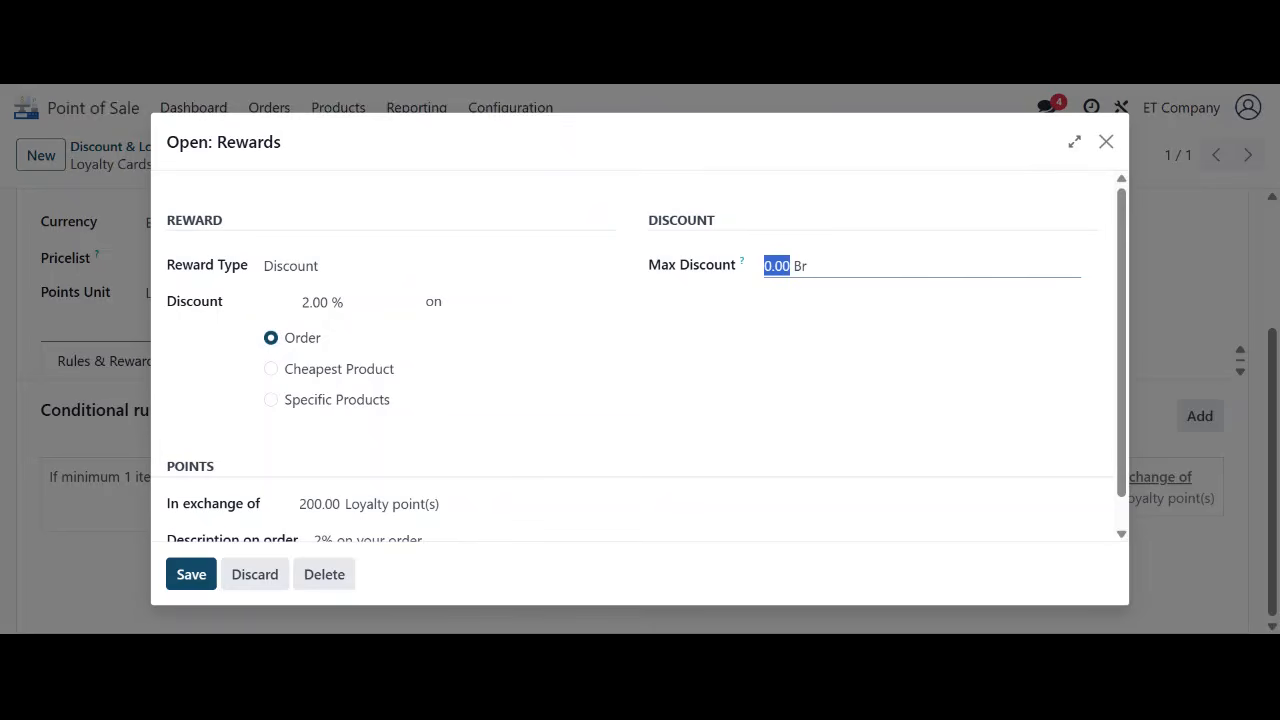
{"action": "type", "text": "2000"}
{"action": "key", "text": "BackSpace"}
{"action": "left_click", "coordinate": [752, 352]}
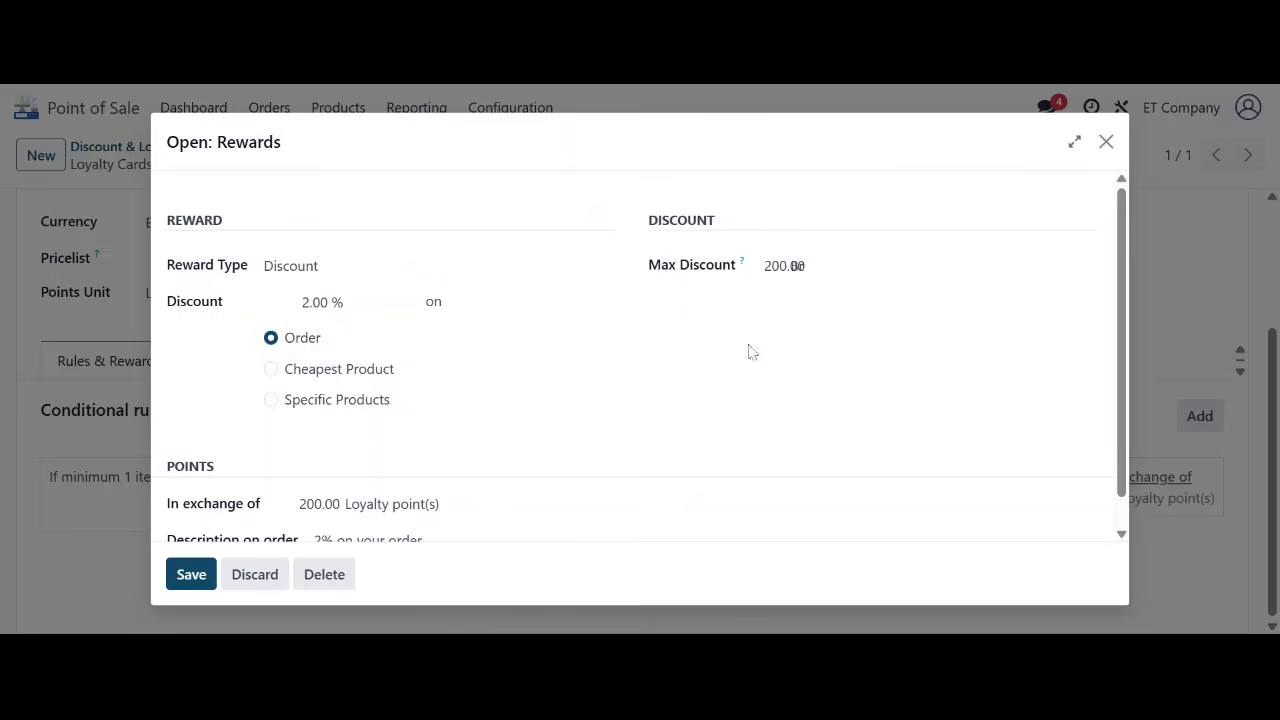
Keep the reward's exchange at 200 loyalty points, and save both the reward and the loyalty program
{"action": "scroll", "coordinate": [350, 386], "scroll_direction": "down", "scroll_amount": 1}
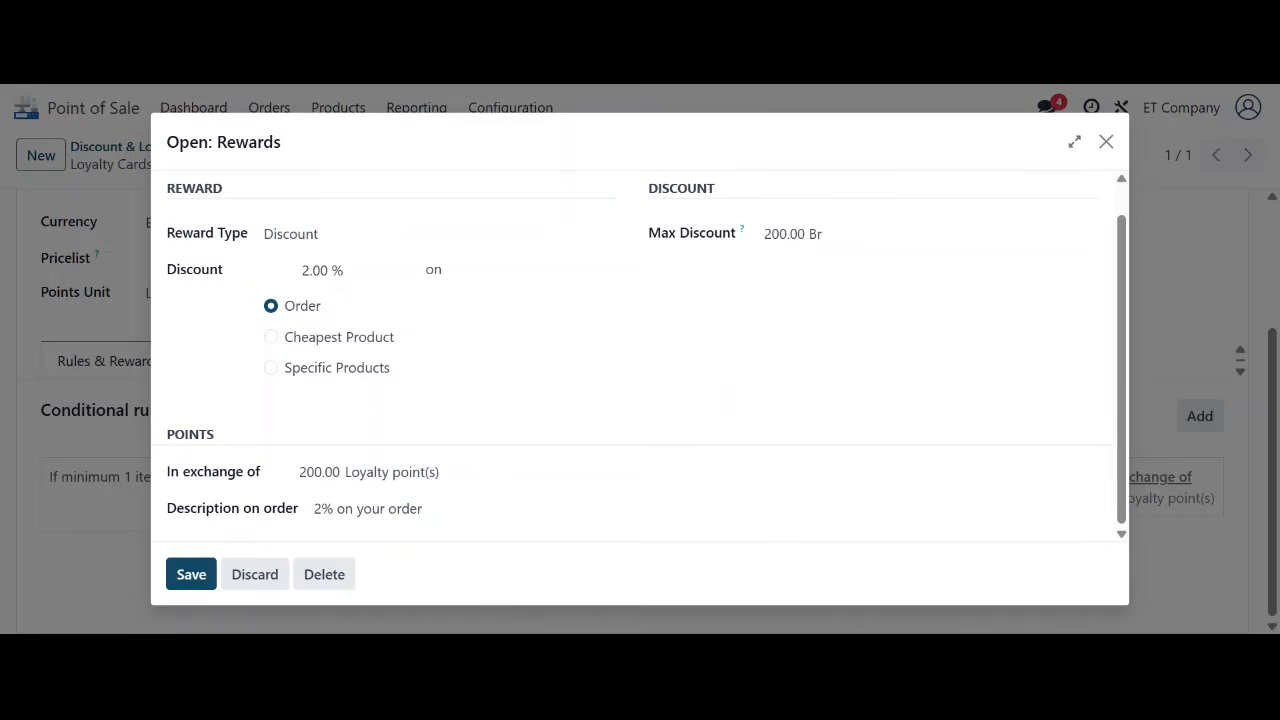
{"action": "double_click", "coordinate": [320, 472]}
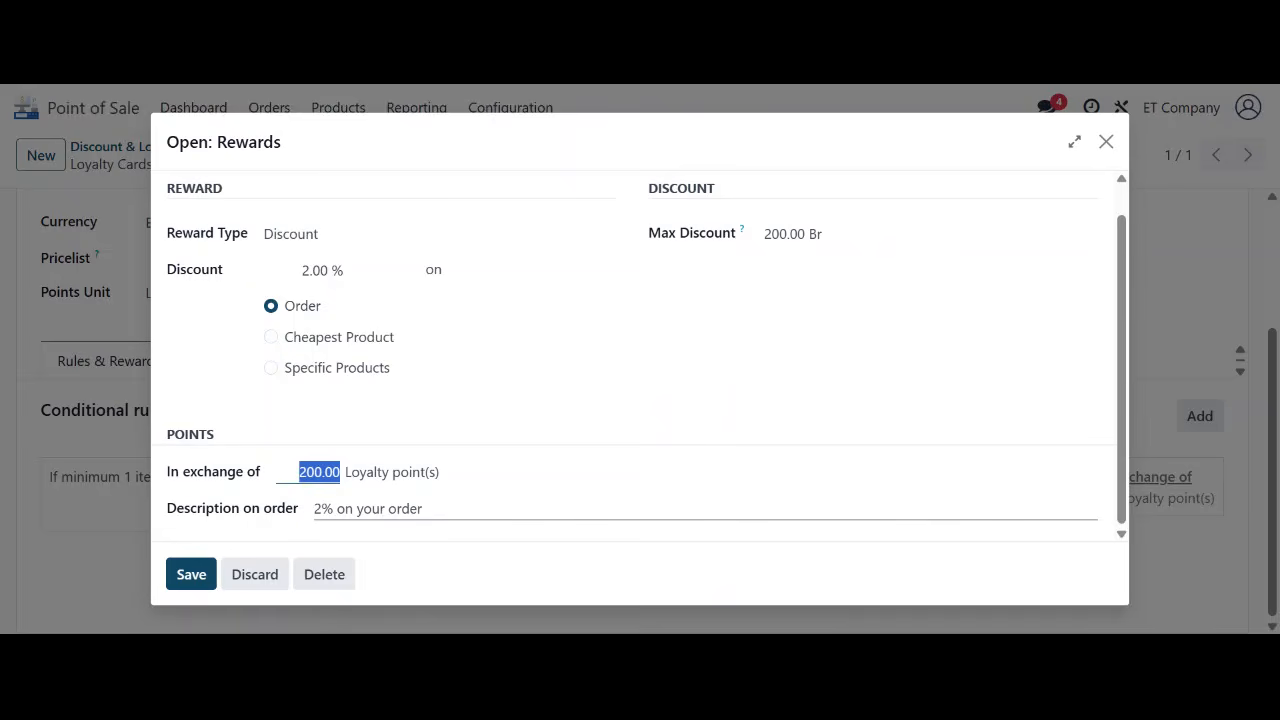
{"action": "left_click", "coordinate": [200, 574]}
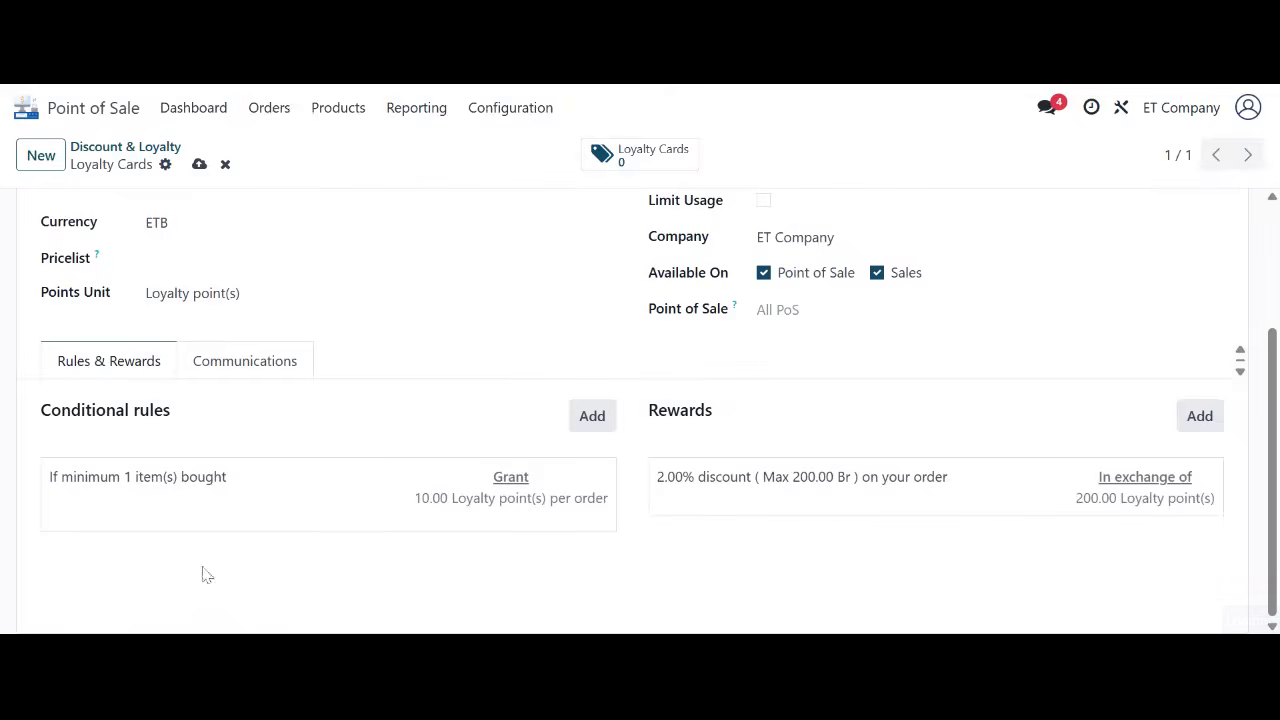
{"action": "left_click", "coordinate": [199, 166]}
{"action": "scroll", "coordinate": [239, 280], "scroll_direction": "up", "scroll_amount": 2}
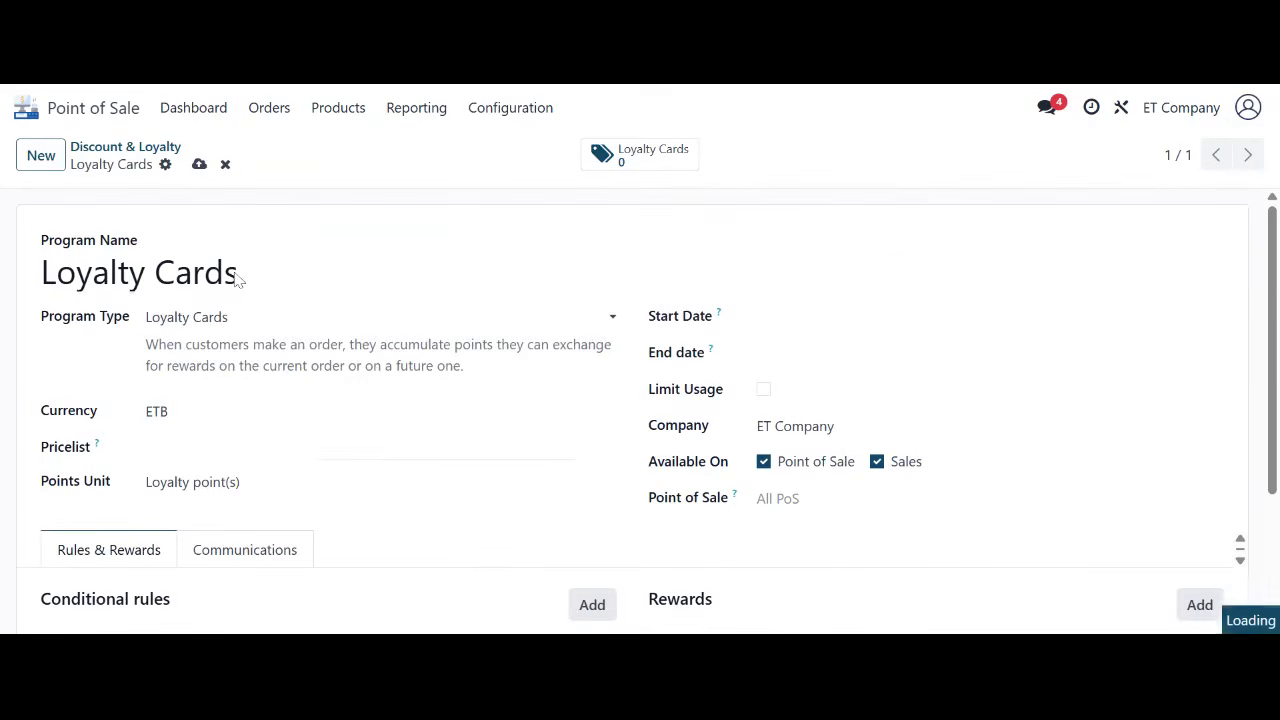
Start a new loyalty card for the program and try to set its expiration date to 06/30/2026
{"action": "left_click", "coordinate": [636, 156]}
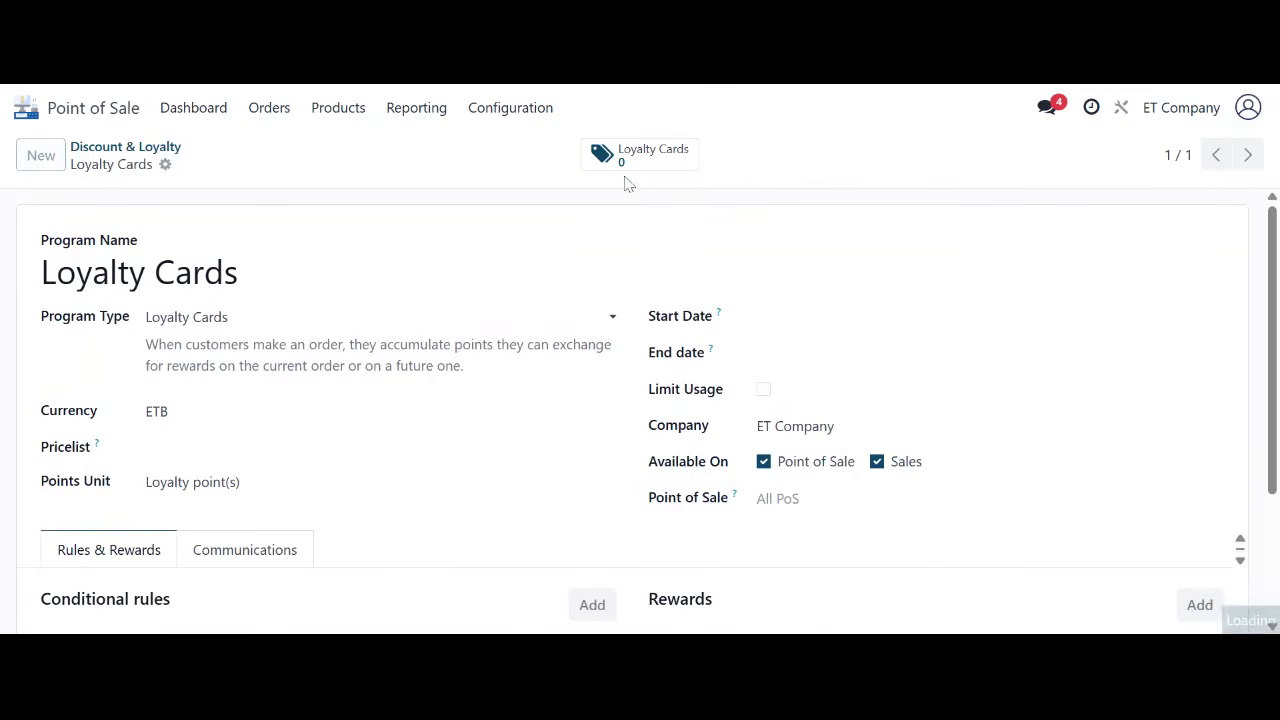
{"action": "left_click", "coordinate": [55, 158]}
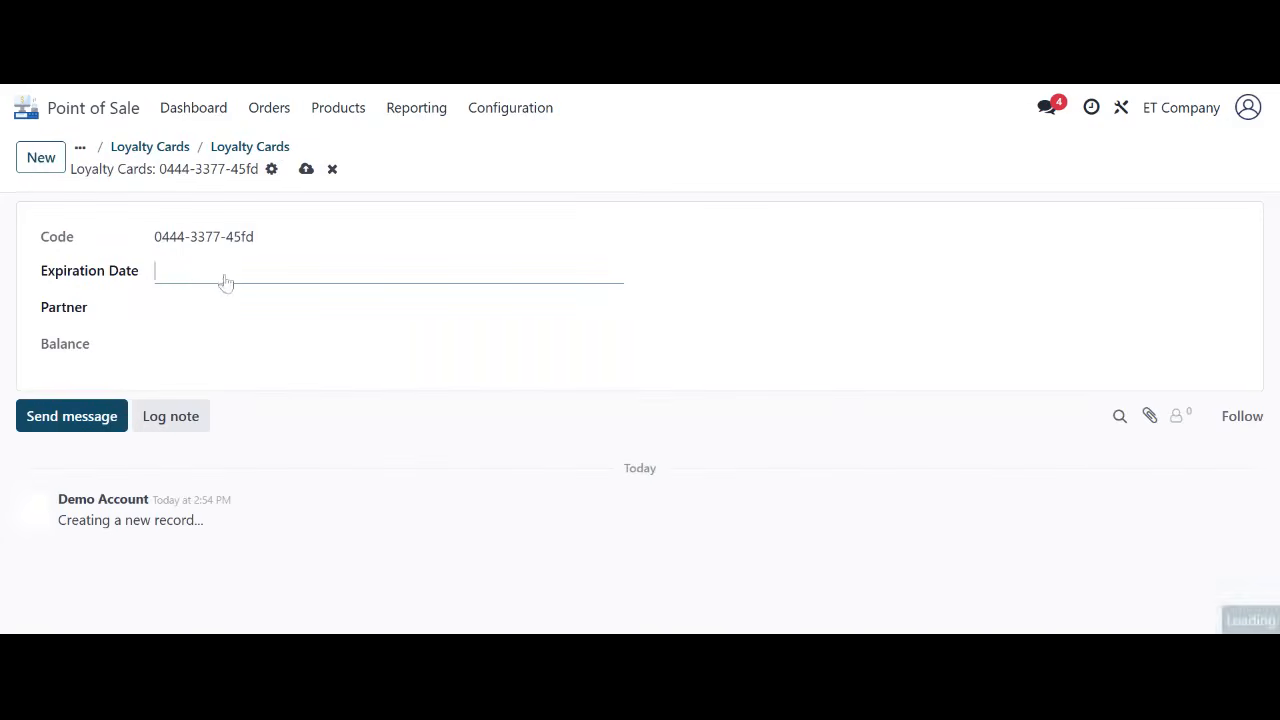
{"action": "left_click", "coordinate": [200, 276]}
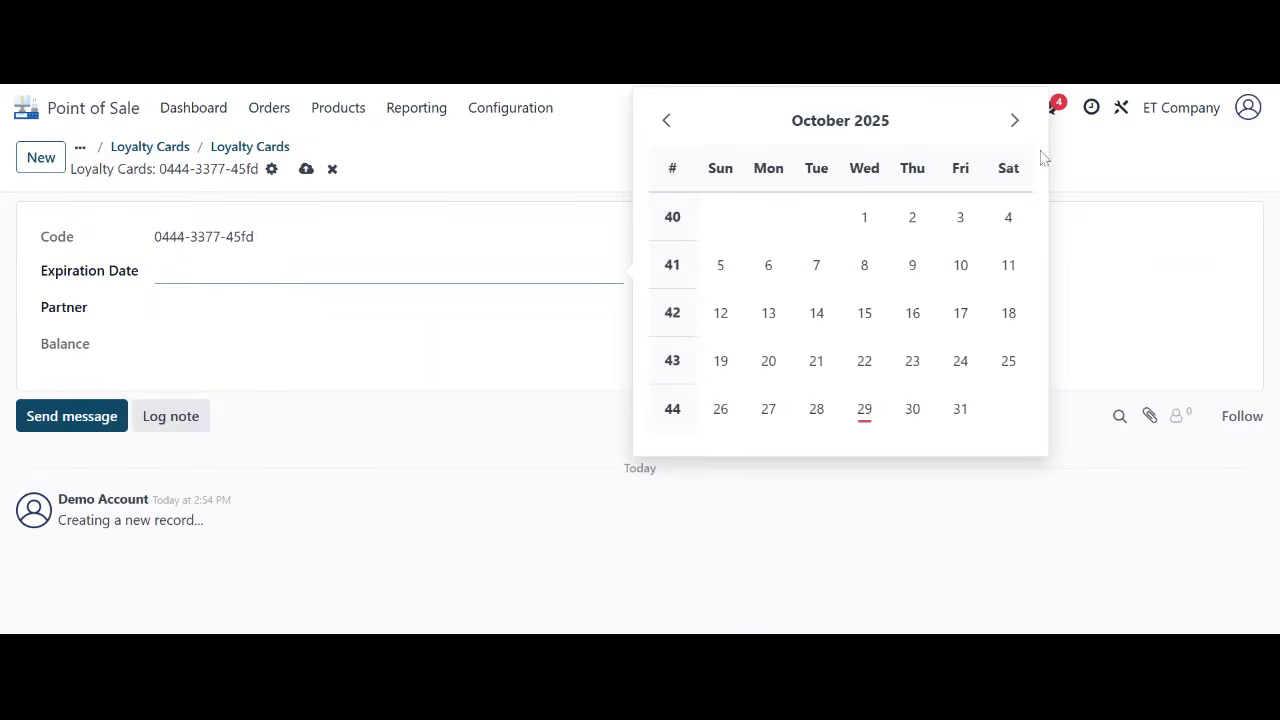
{"action": "left_click", "coordinate": [1014, 120]}
{"action": "left_click", "coordinate": [1014, 120]}
{"action": "left_click", "coordinate": [1014, 120]}
{"action": "left_click", "coordinate": [1014, 120]}
{"action": "left_click", "coordinate": [1014, 120]}
{"action": "left_click", "coordinate": [1014, 120]}
{"action": "left_click", "coordinate": [1014, 120]}
{"action": "left_click", "coordinate": [1014, 120]}
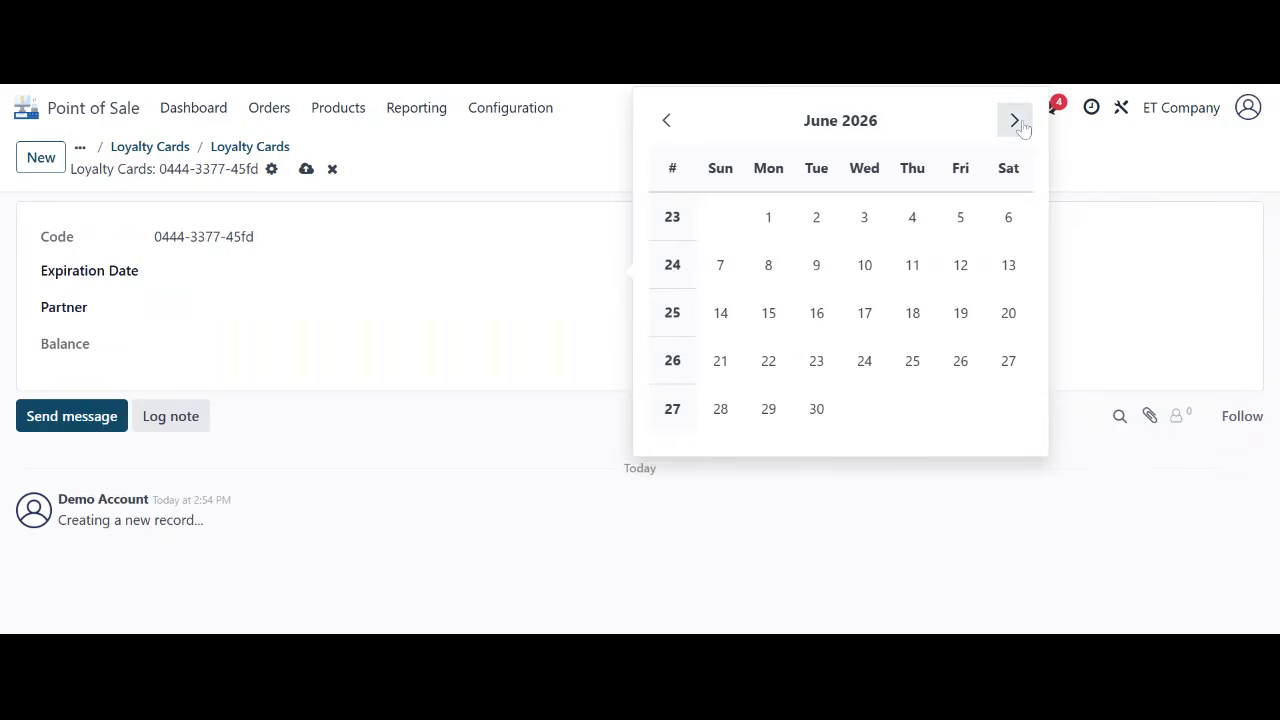
{"action": "left_click", "coordinate": [818, 408]}
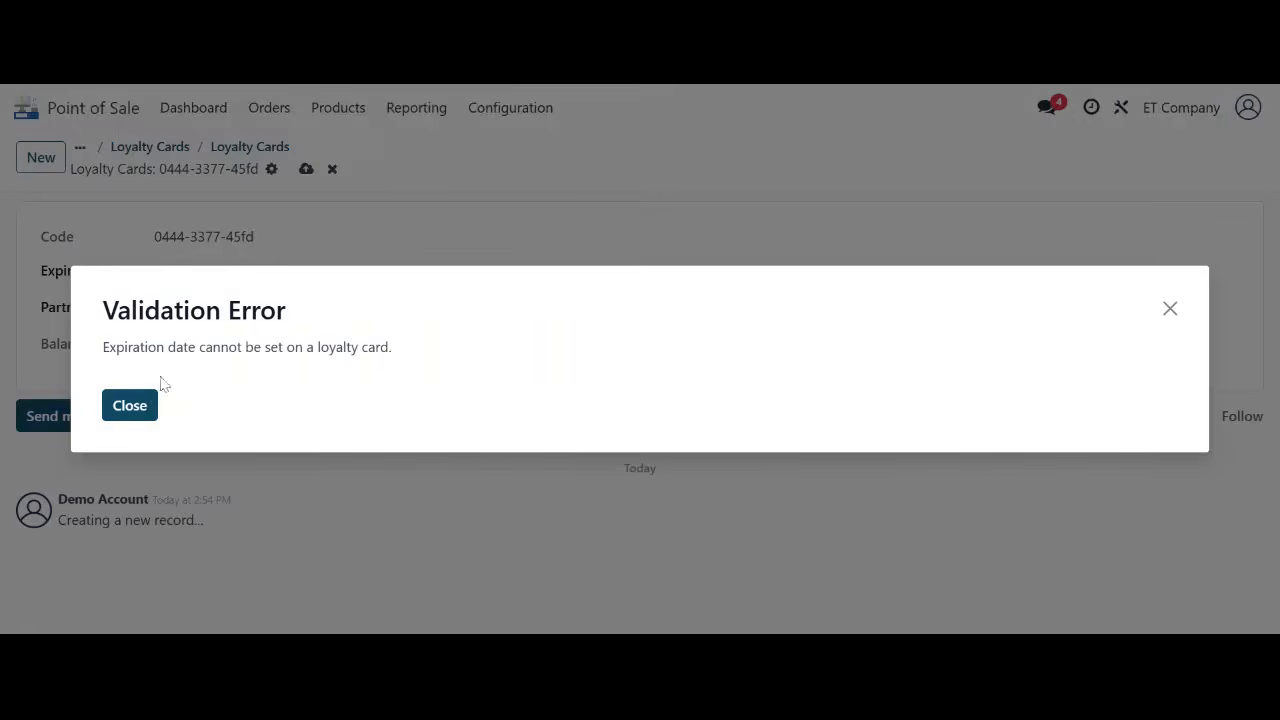
{"action": "left_click", "coordinate": [129, 405]}
Assign a customer as the loyalty card's partner and save the card
{"action": "left_click", "coordinate": [260, 308]}
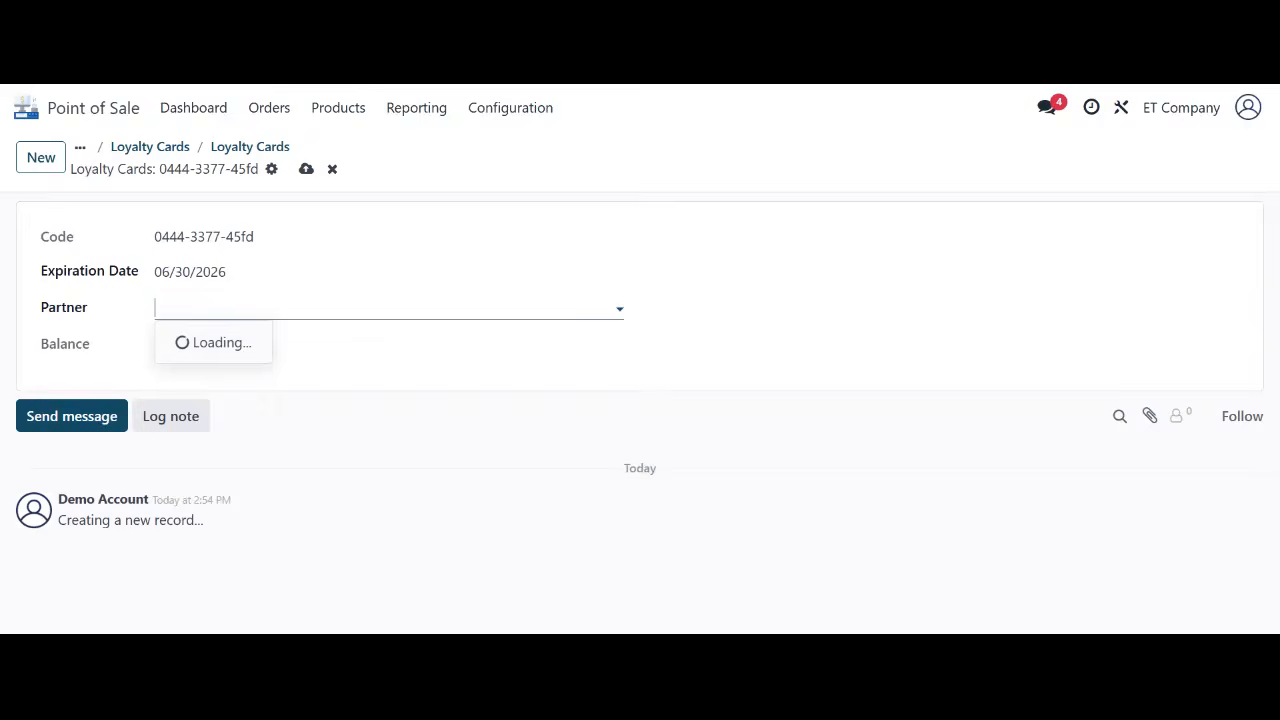
{"action": "left_click", "coordinate": [248, 343]}
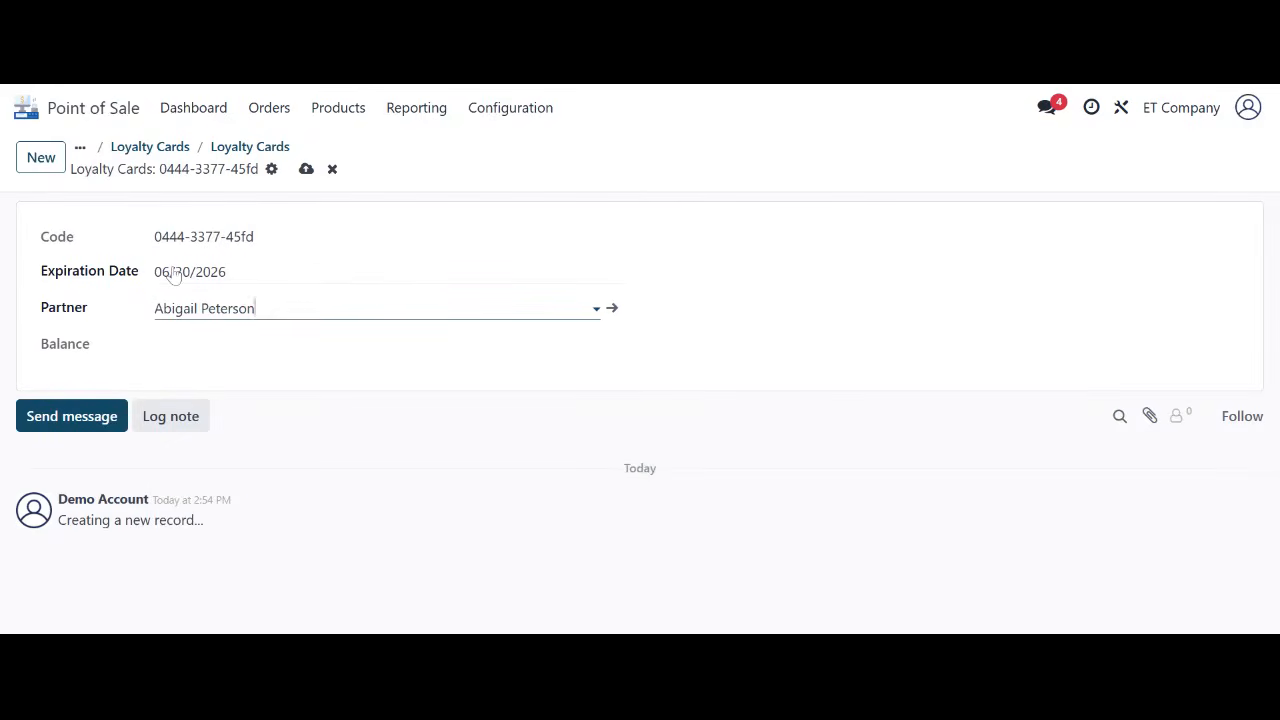
{"action": "left_click", "coordinate": [228, 356]}
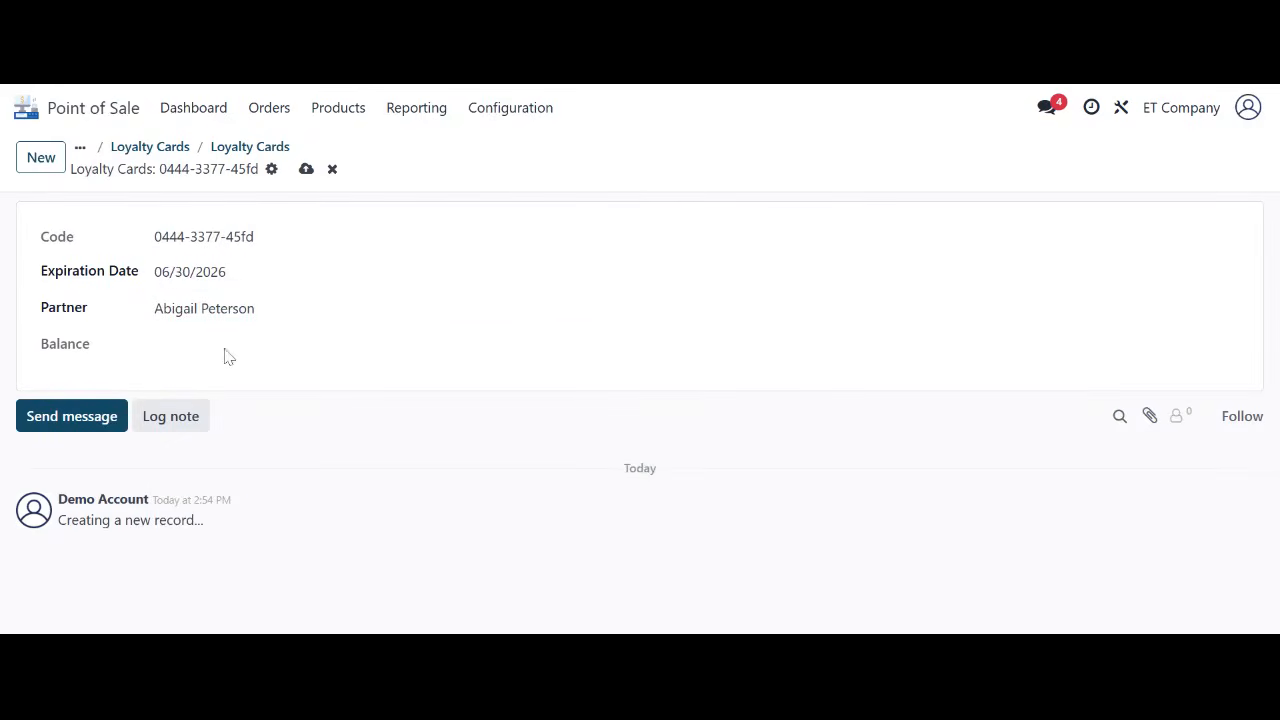
{"action": "left_click", "coordinate": [306, 169]}
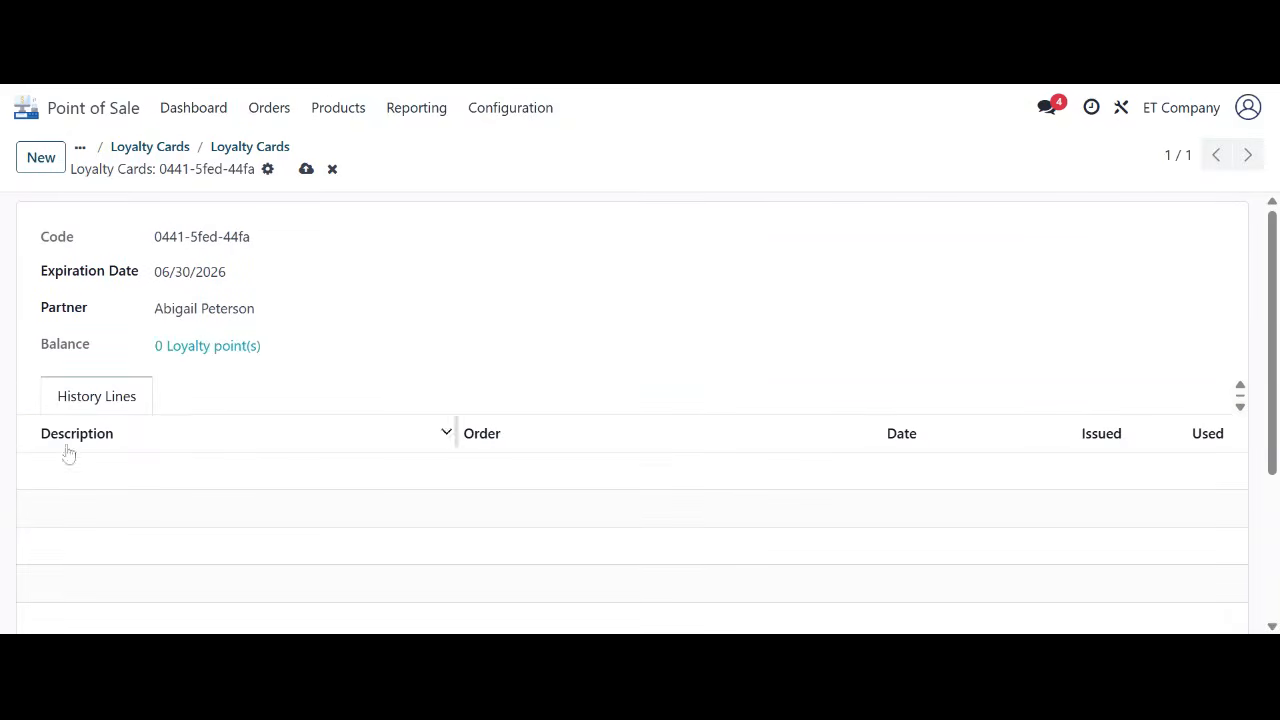
Save the loyalty card, and resume selling in the Electronic Shop register
{"action": "left_click", "coordinate": [306, 169]}
{"action": "left_click", "coordinate": [307, 170]}
{"action": "left_click", "coordinate": [246, 150]}
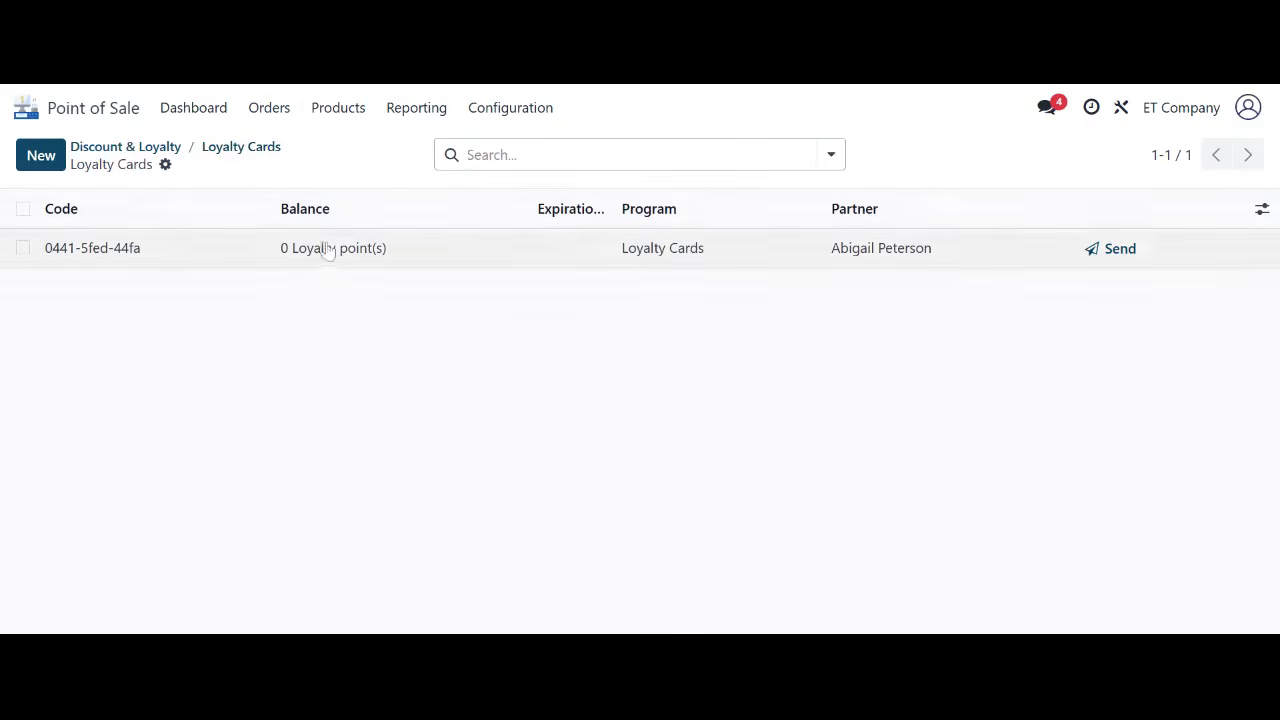
{"action": "left_click", "coordinate": [199, 110]}
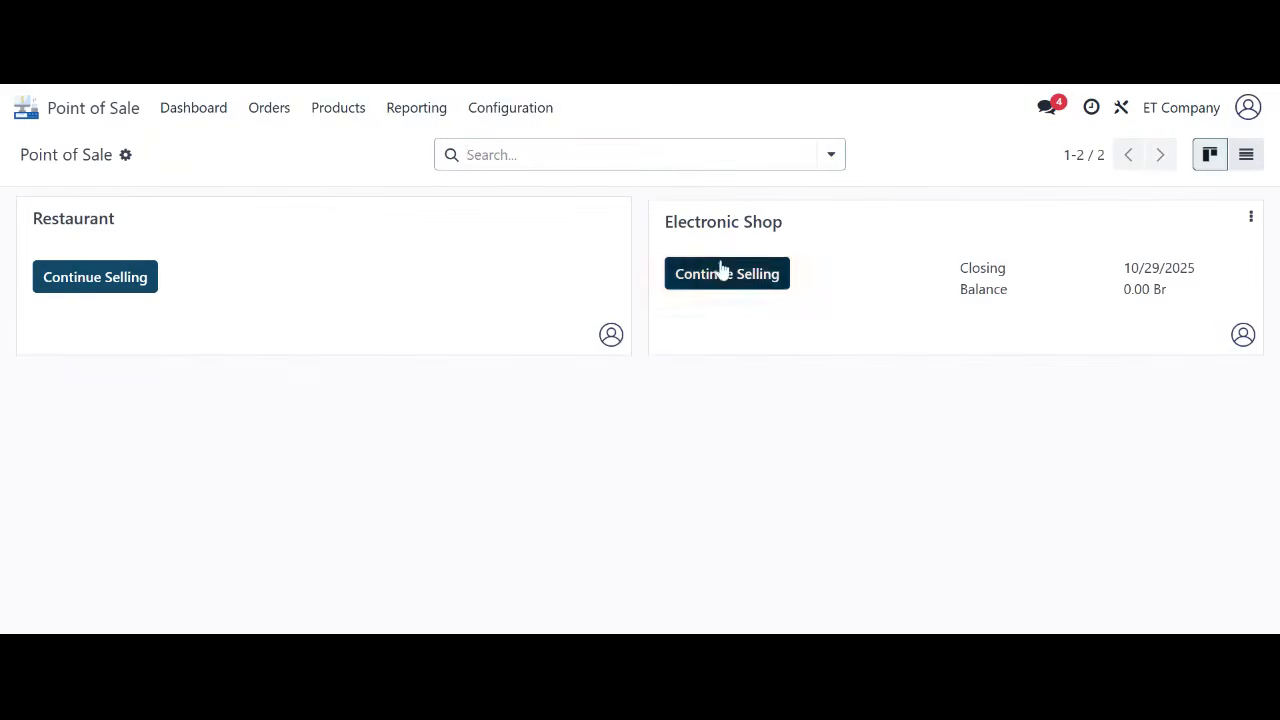
{"action": "left_click", "coordinate": [748, 287]}
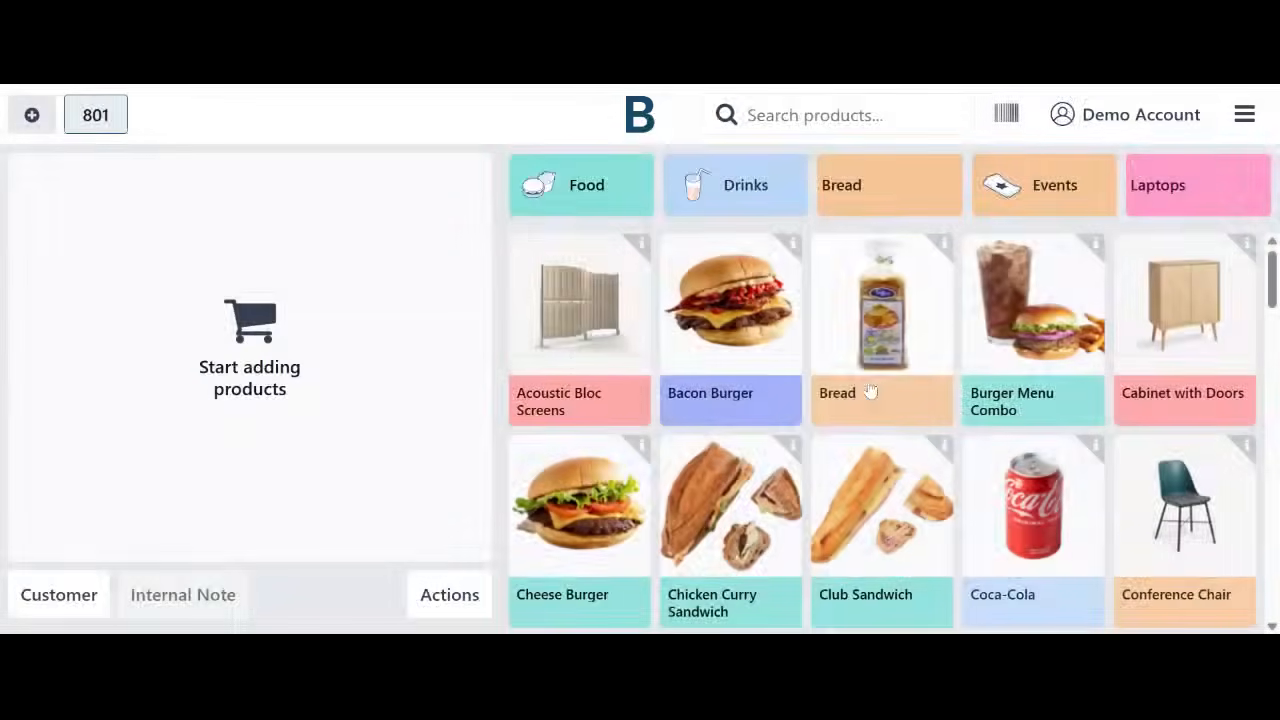
{"action": "left_click", "coordinate": [886, 354]}
{"action": "left_click", "coordinate": [203, 484]}
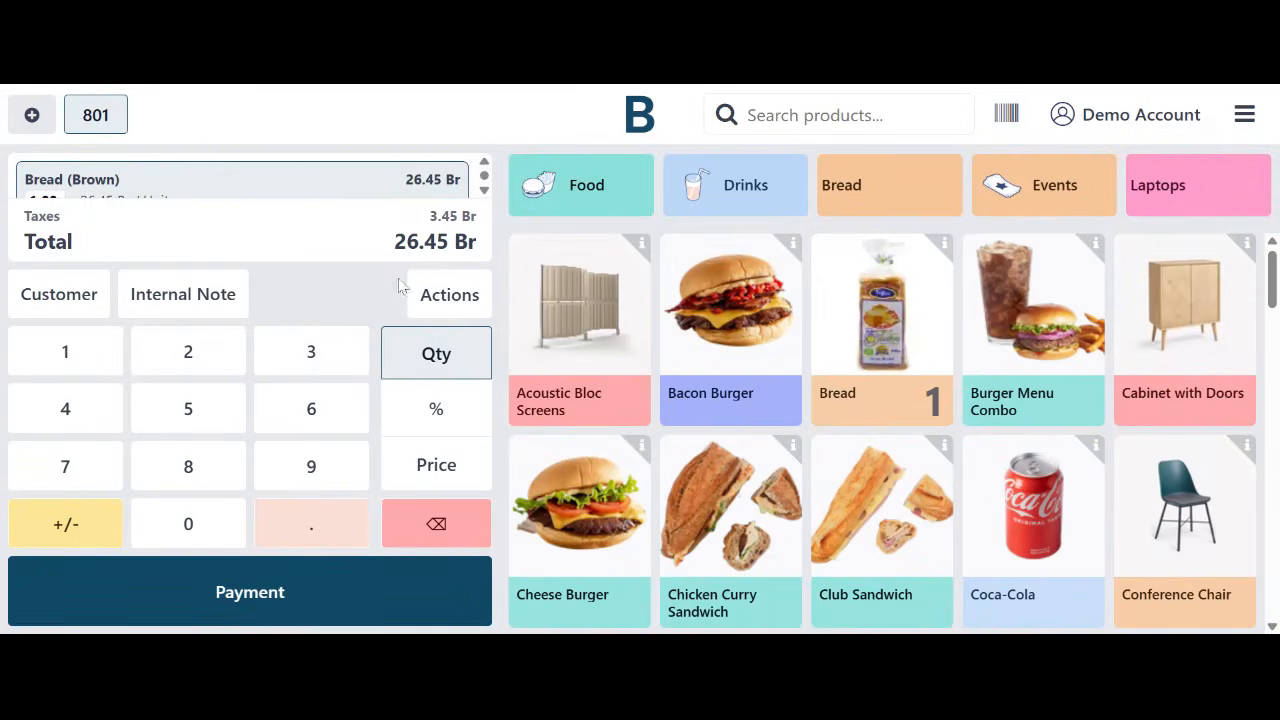
{"action": "left_click", "coordinate": [422, 519]}
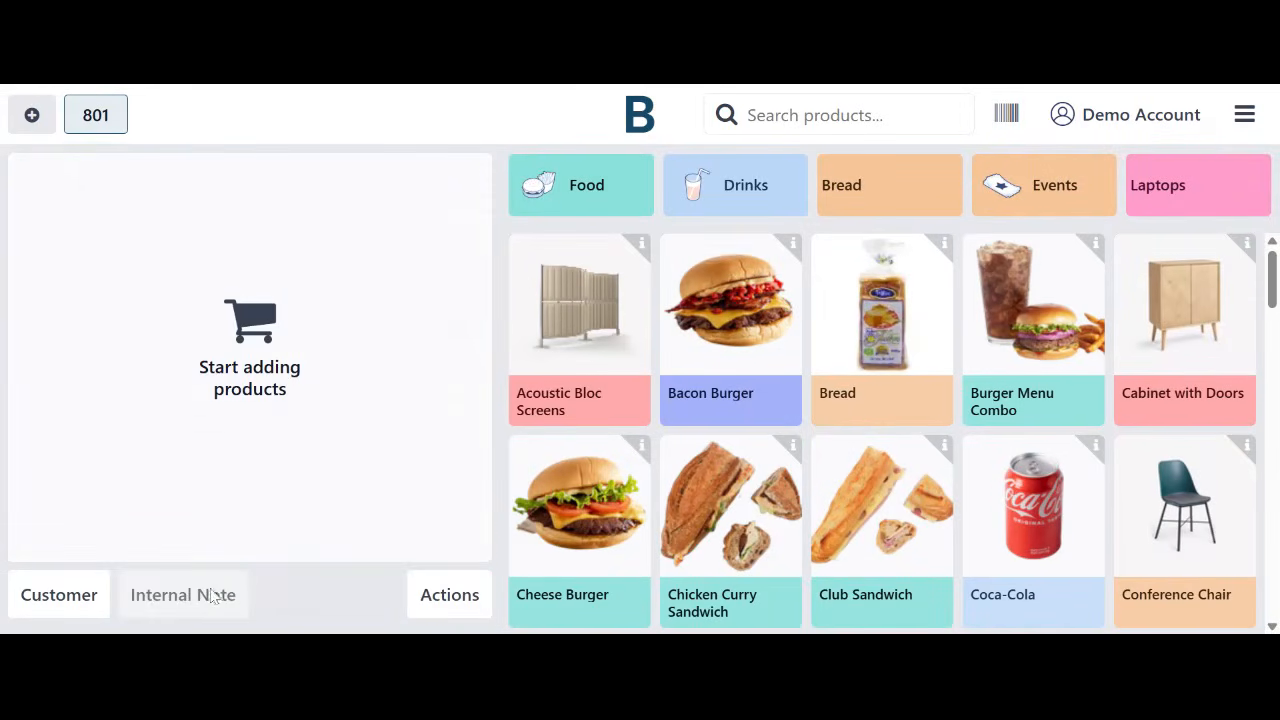
Assign the loyalty card's customer to the order and add one Brown Bread
{"action": "left_click", "coordinate": [80, 594]}
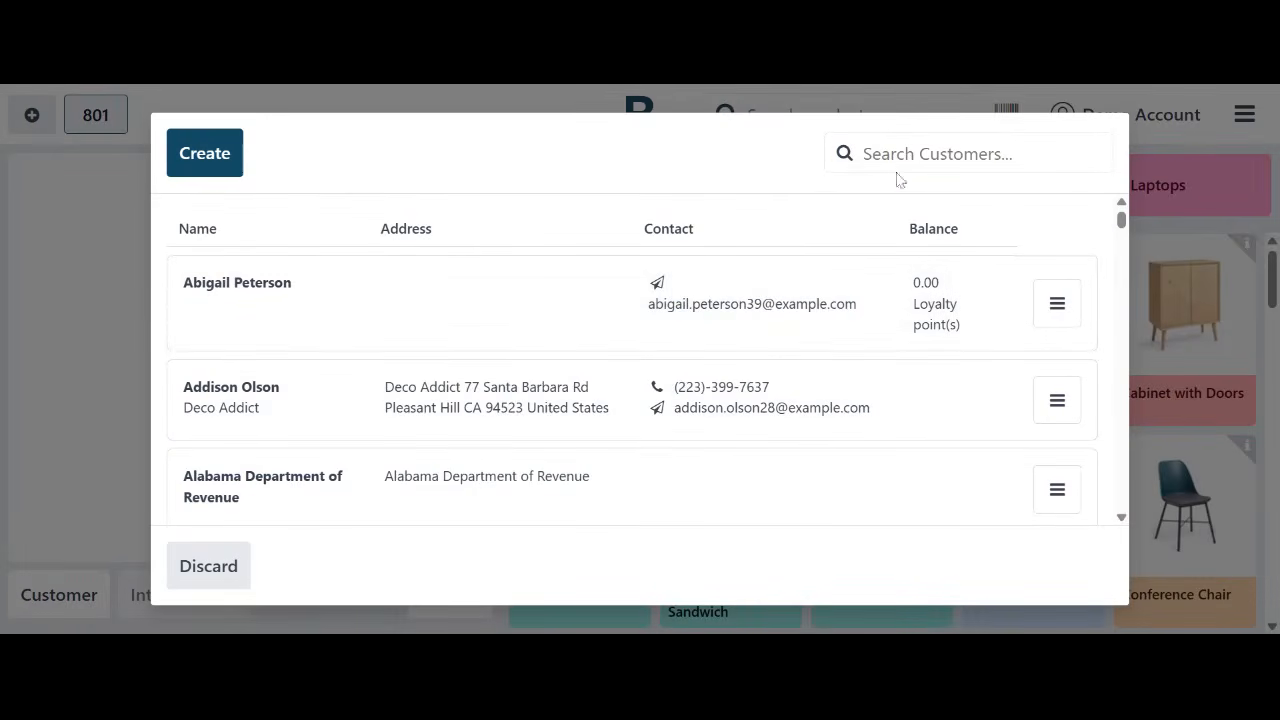
{"action": "type", "text": "abi"}
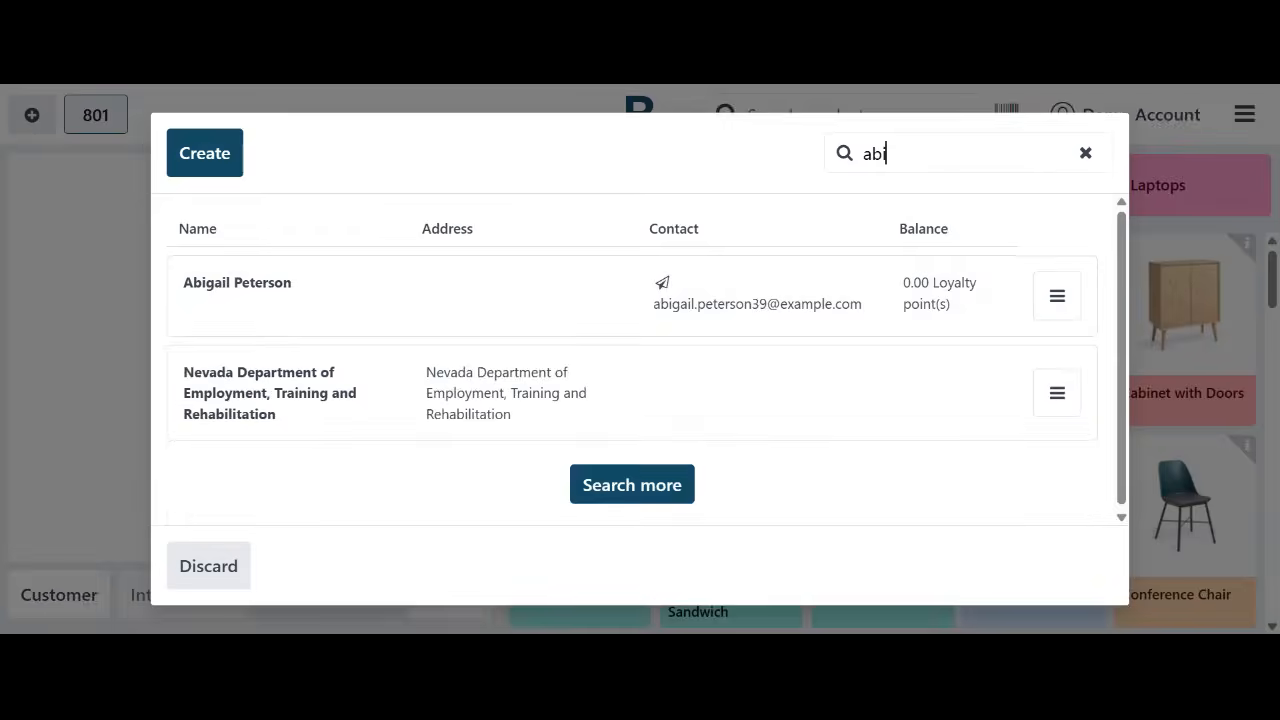
{"action": "left_click", "coordinate": [494, 303]}
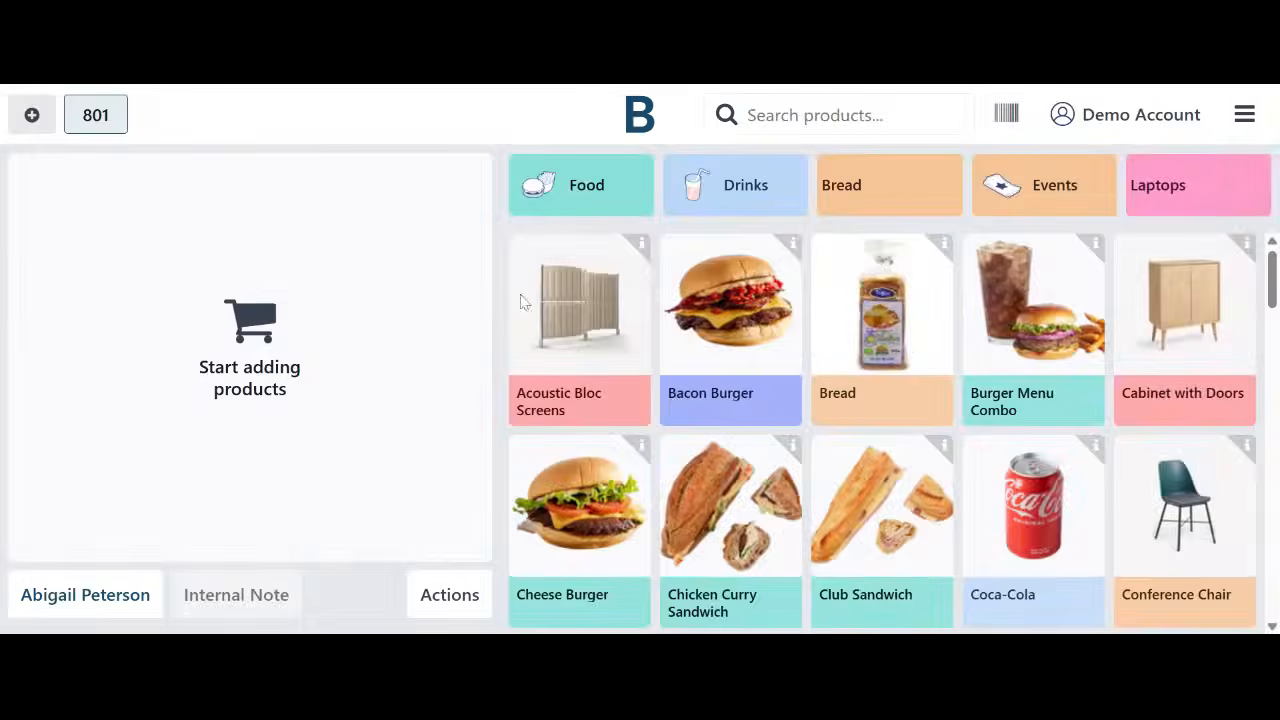
{"action": "left_click", "coordinate": [880, 305]}
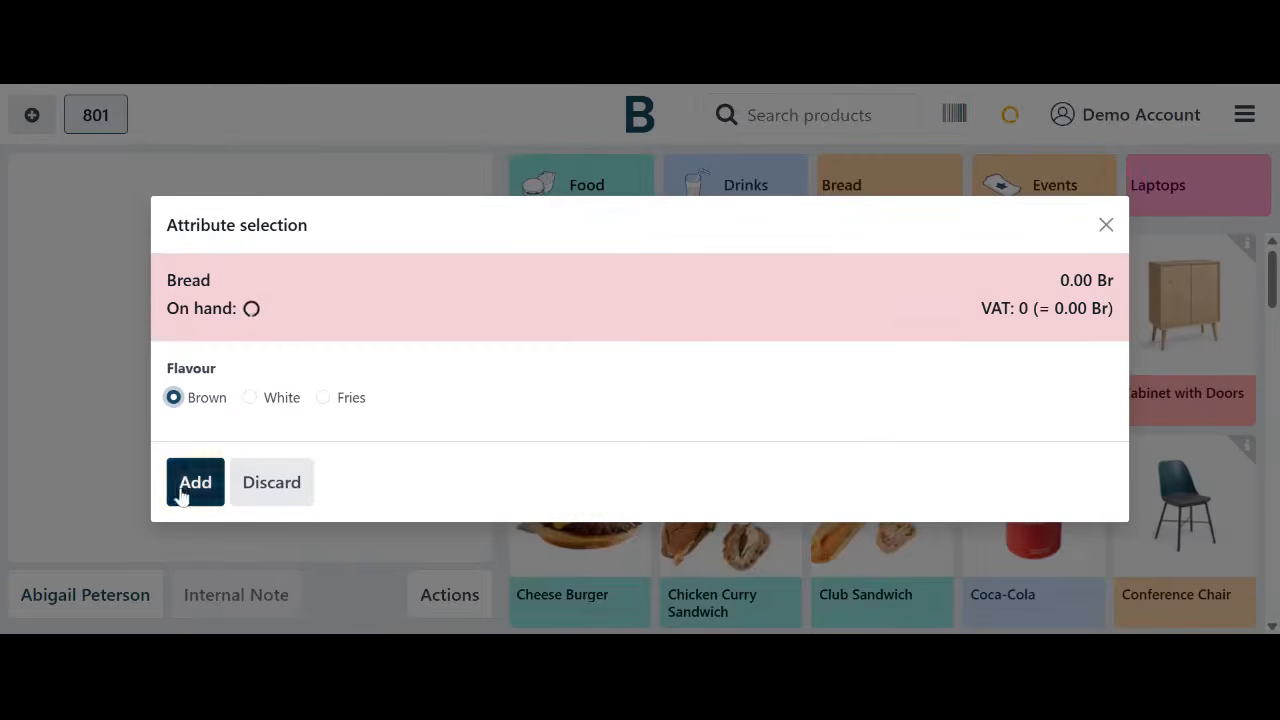
{"action": "left_click", "coordinate": [185, 486]}
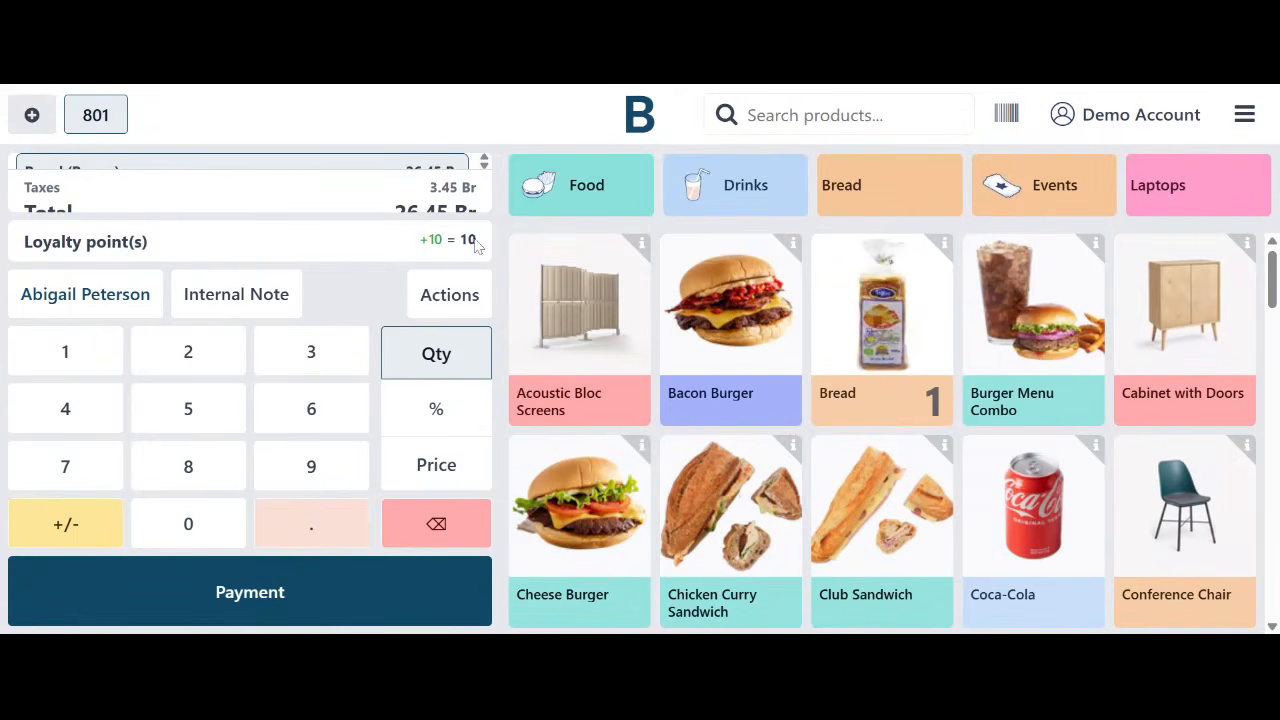
{"action": "scroll", "coordinate": [321, 168], "scroll_direction": "down", "scroll_amount": 1}
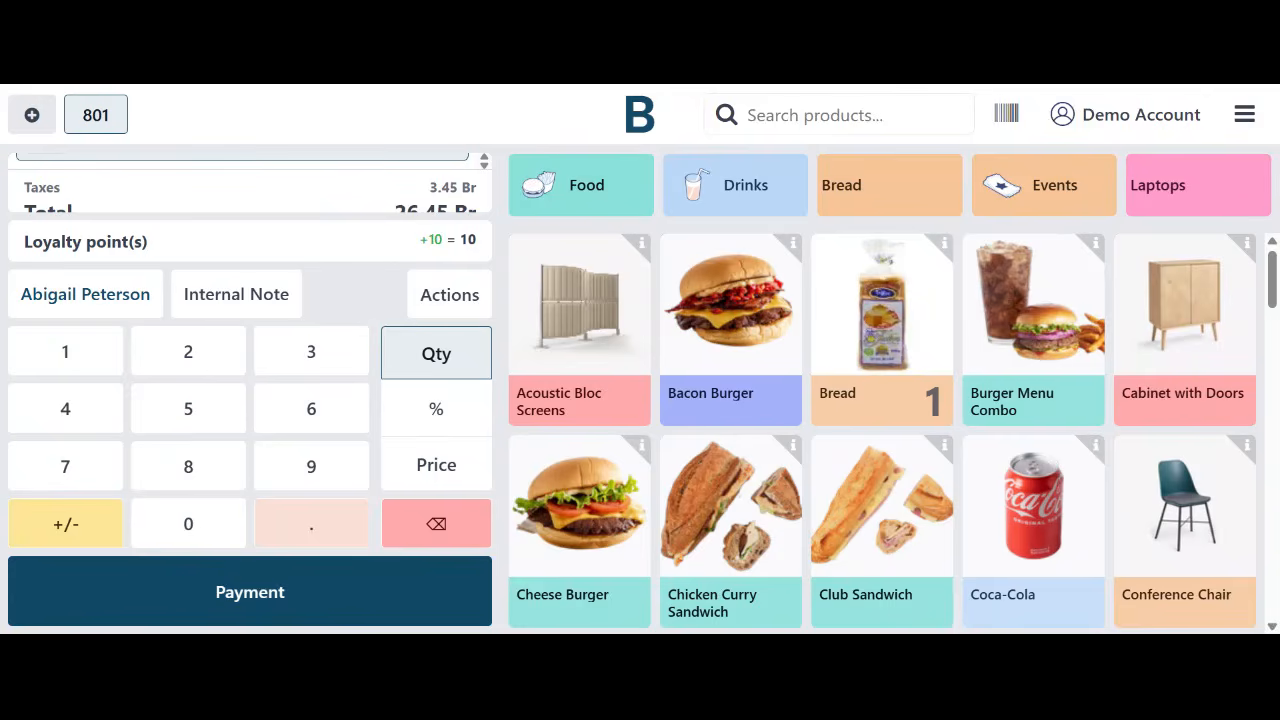
Try to apply a loyalty reward to the bread order, and look at its payment methods
{"action": "left_click", "coordinate": [455, 300]}
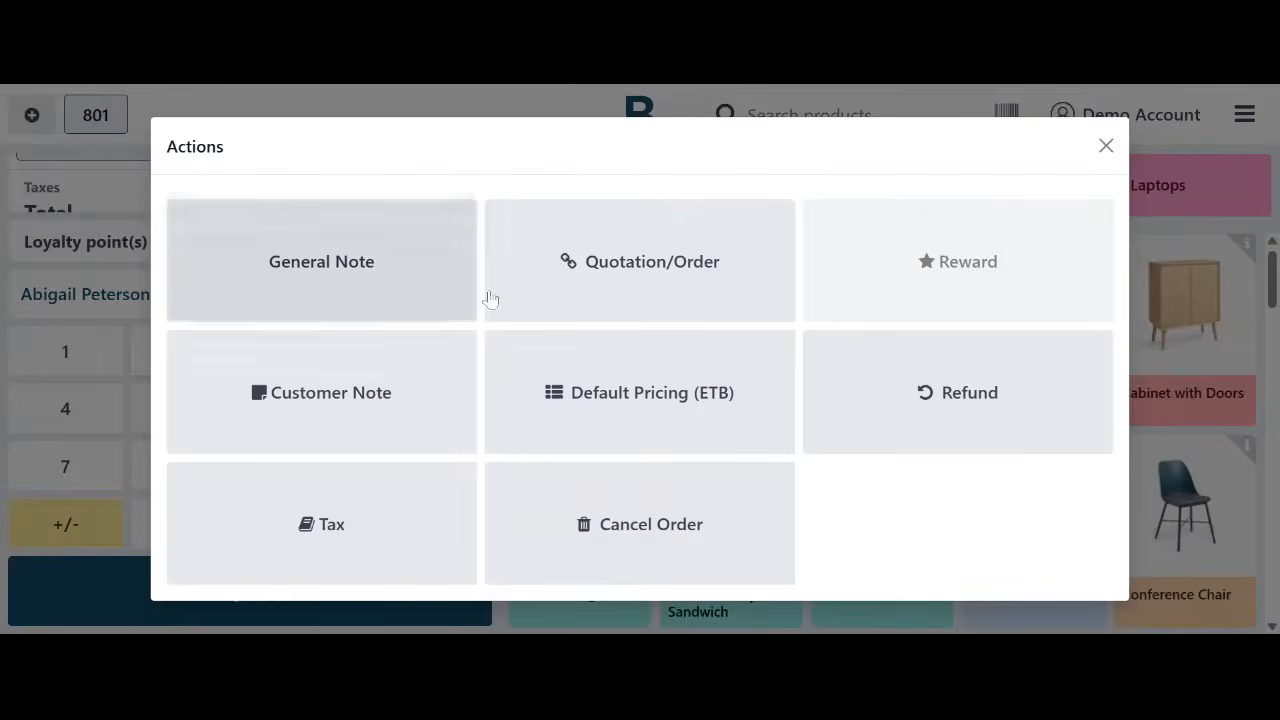
{"action": "left_click", "coordinate": [936, 272]}
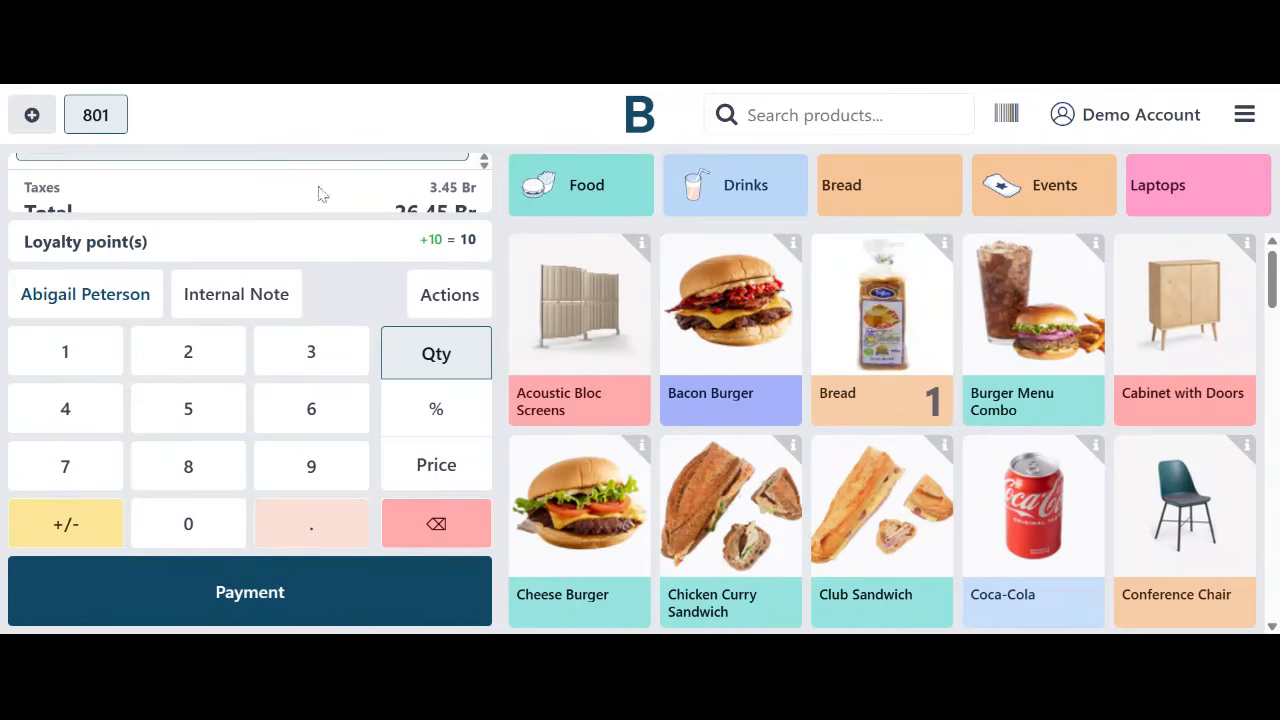
{"action": "scroll", "coordinate": [361, 156], "scroll_direction": "up", "scroll_amount": 2}
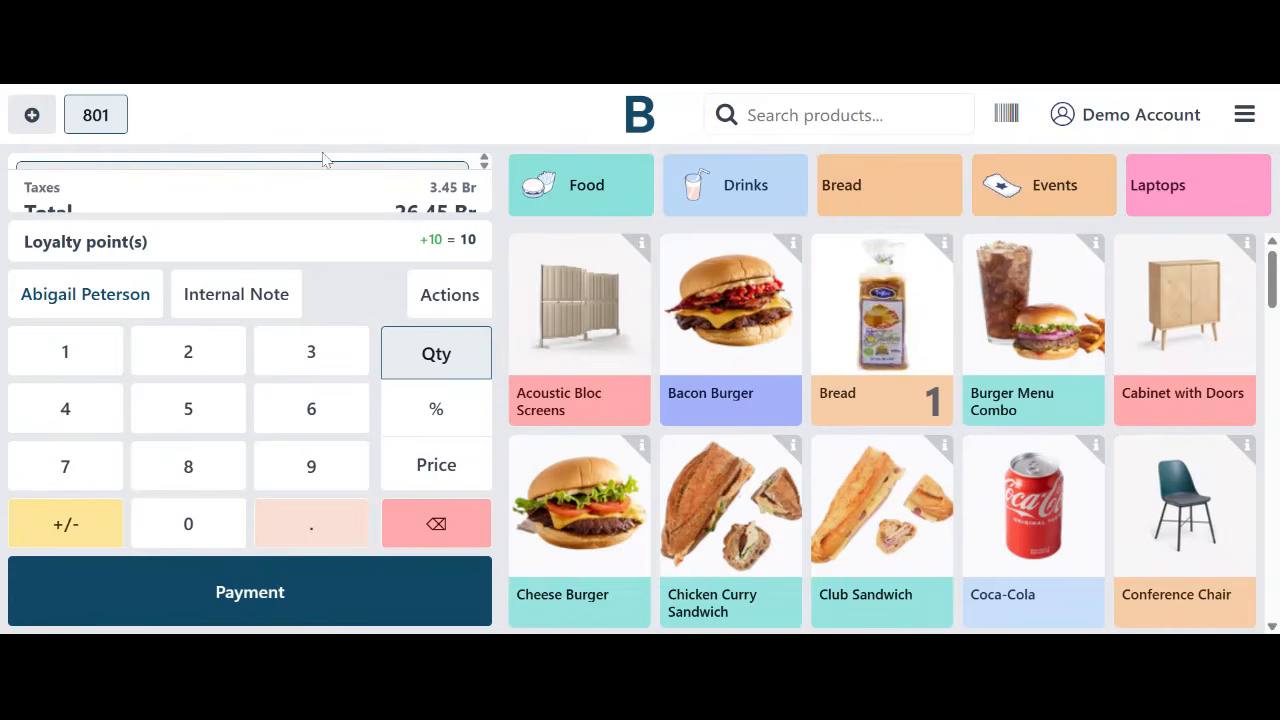
{"action": "left_click", "coordinate": [229, 603]}
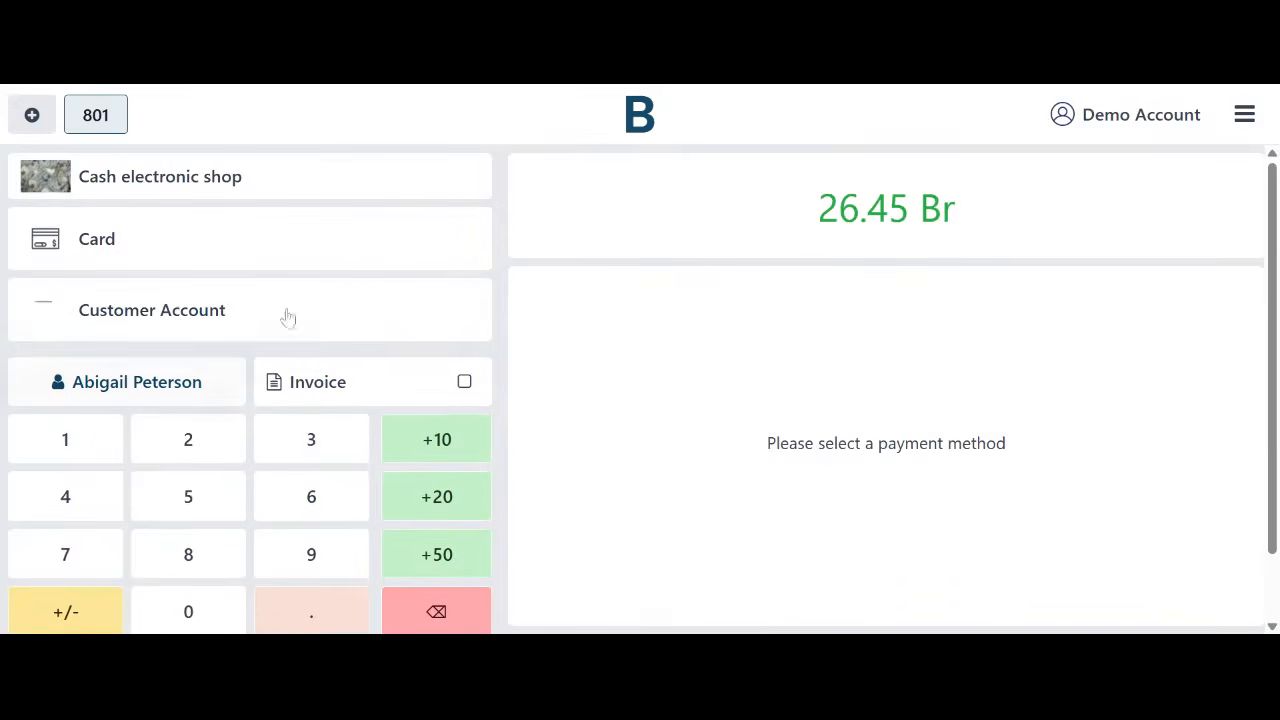
{"action": "scroll", "coordinate": [223, 280], "scroll_direction": "down", "scroll_amount": 2}
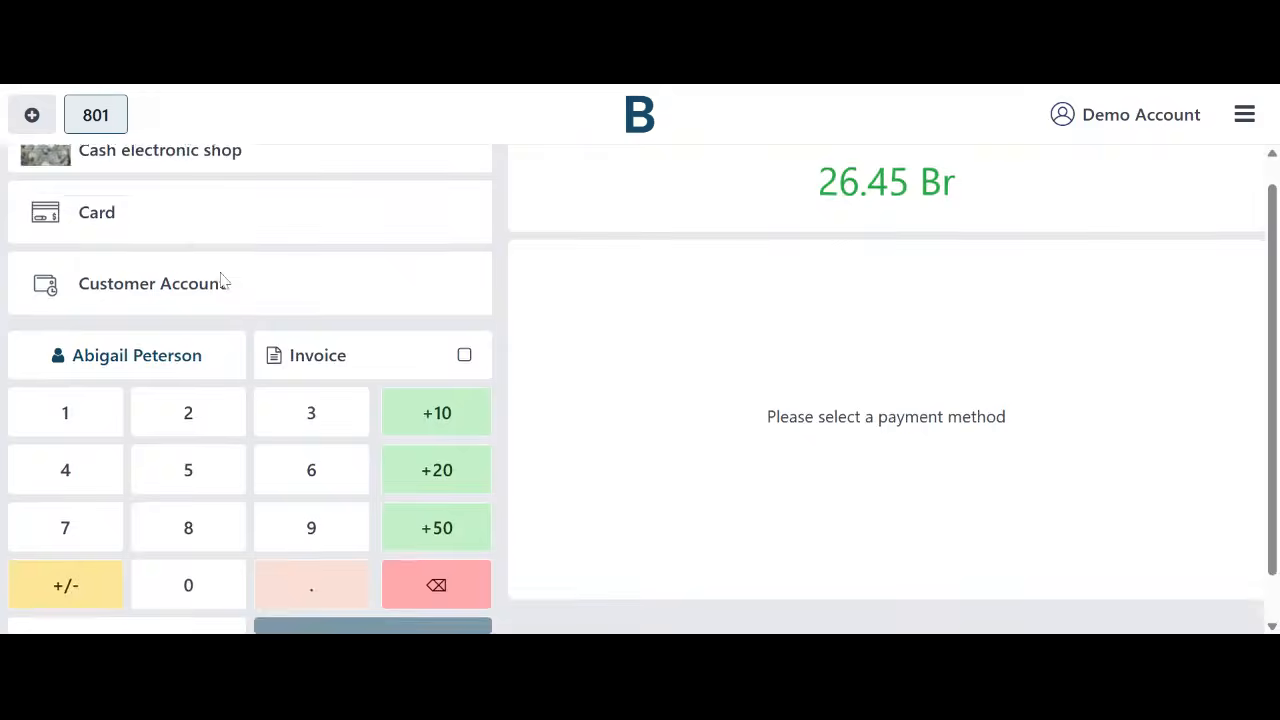
{"action": "left_click", "coordinate": [130, 601]}
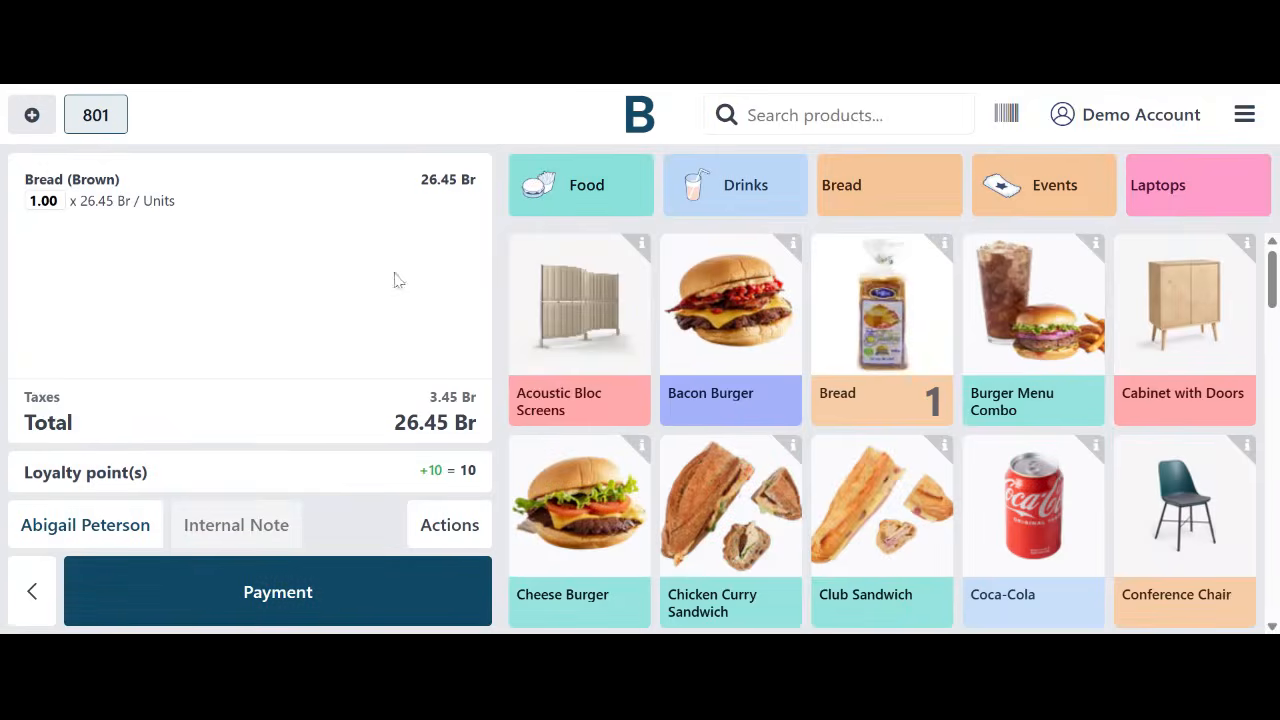
{"action": "left_click", "coordinate": [432, 537]}
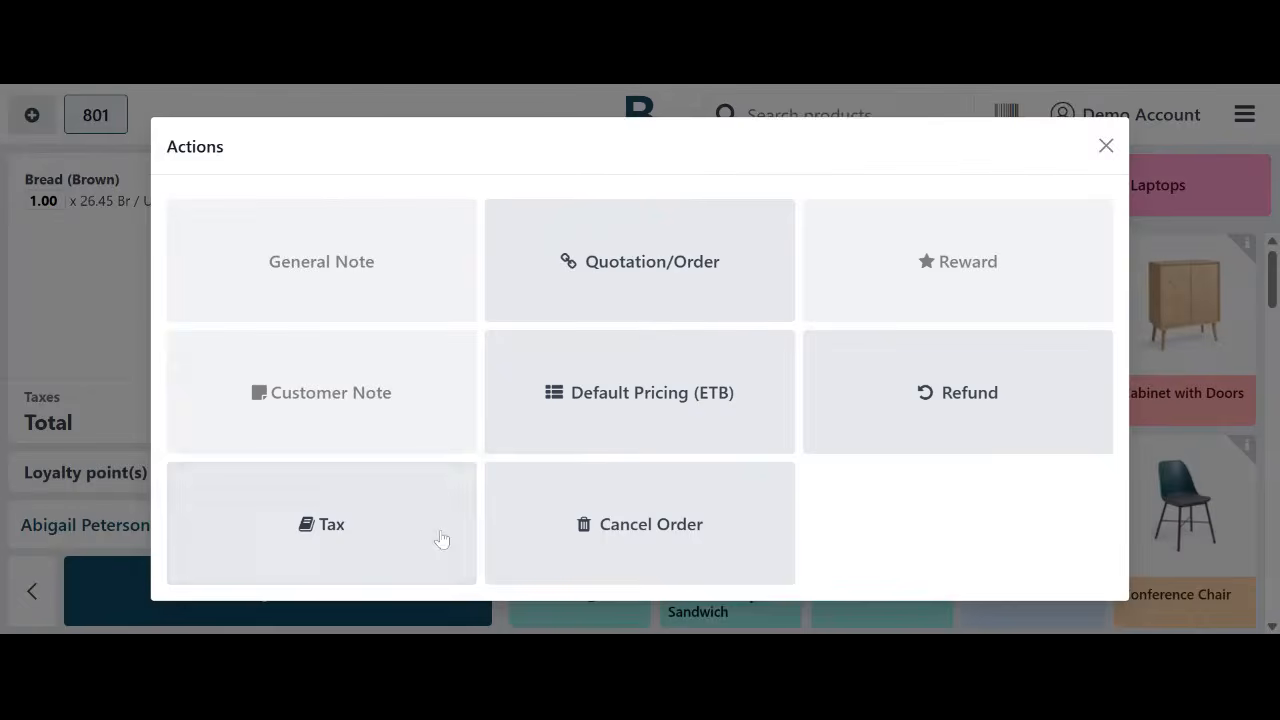
{"action": "left_click", "coordinate": [60, 277]}
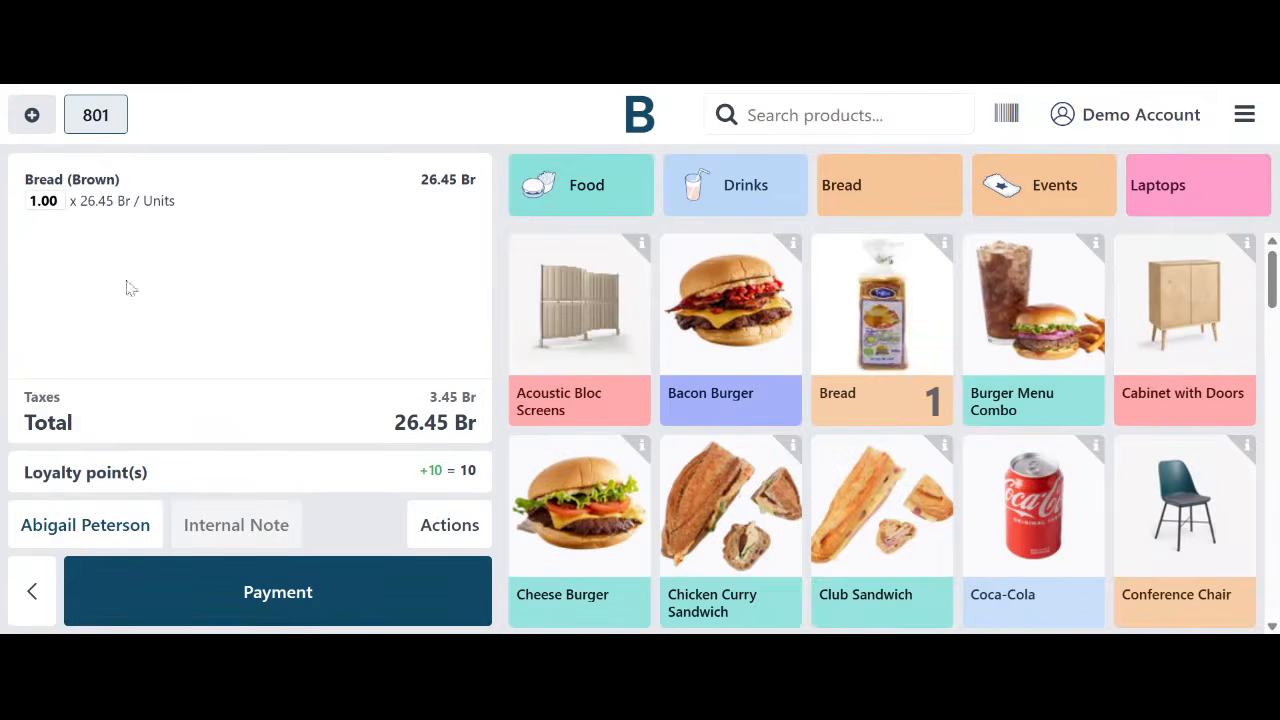
Remove the bread line and the assigned customer from the order
{"action": "left_click", "coordinate": [130, 195]}
{"action": "left_click", "coordinate": [437, 530]}
{"action": "left_click", "coordinate": [437, 530]}
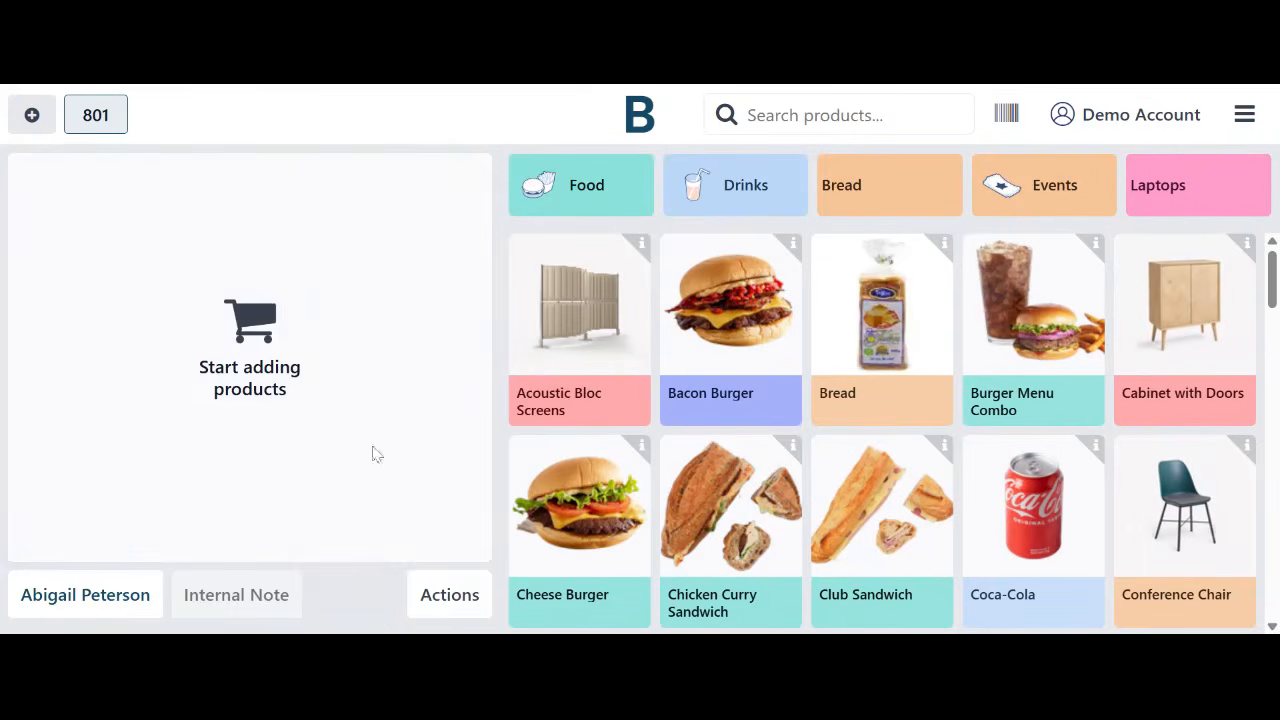
{"action": "left_click", "coordinate": [133, 612]}
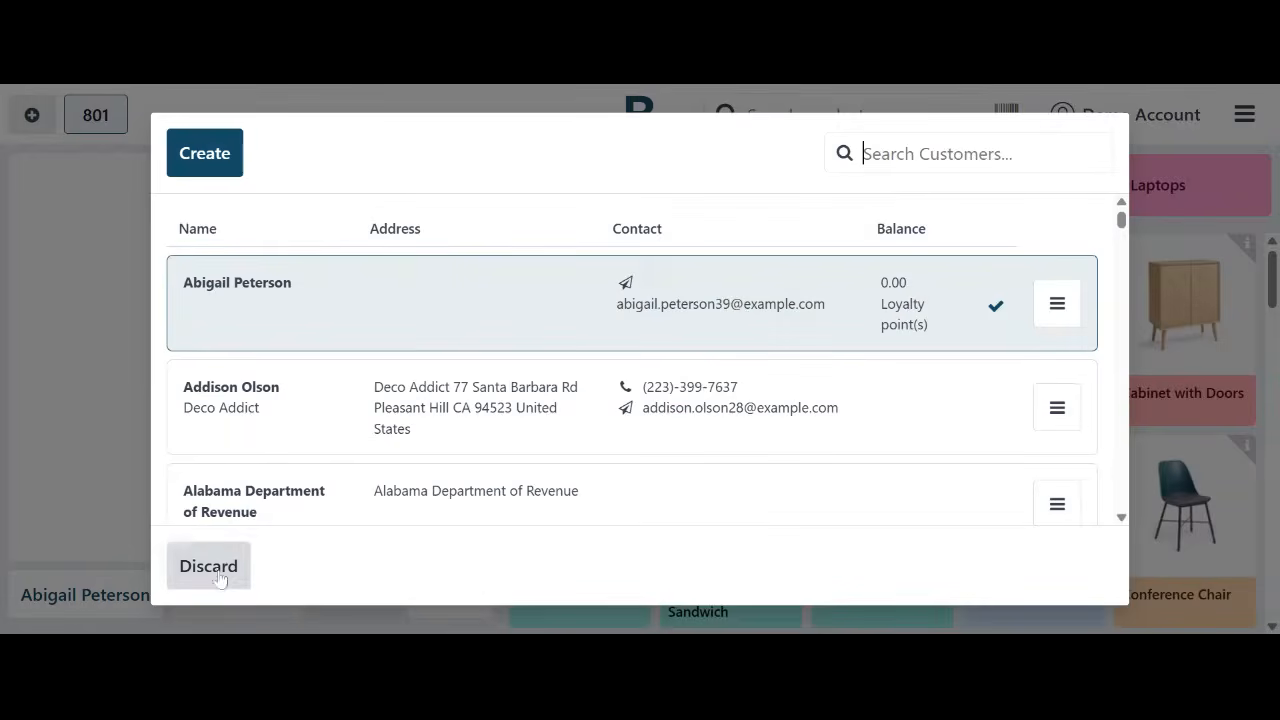
{"action": "left_click", "coordinate": [996, 307]}
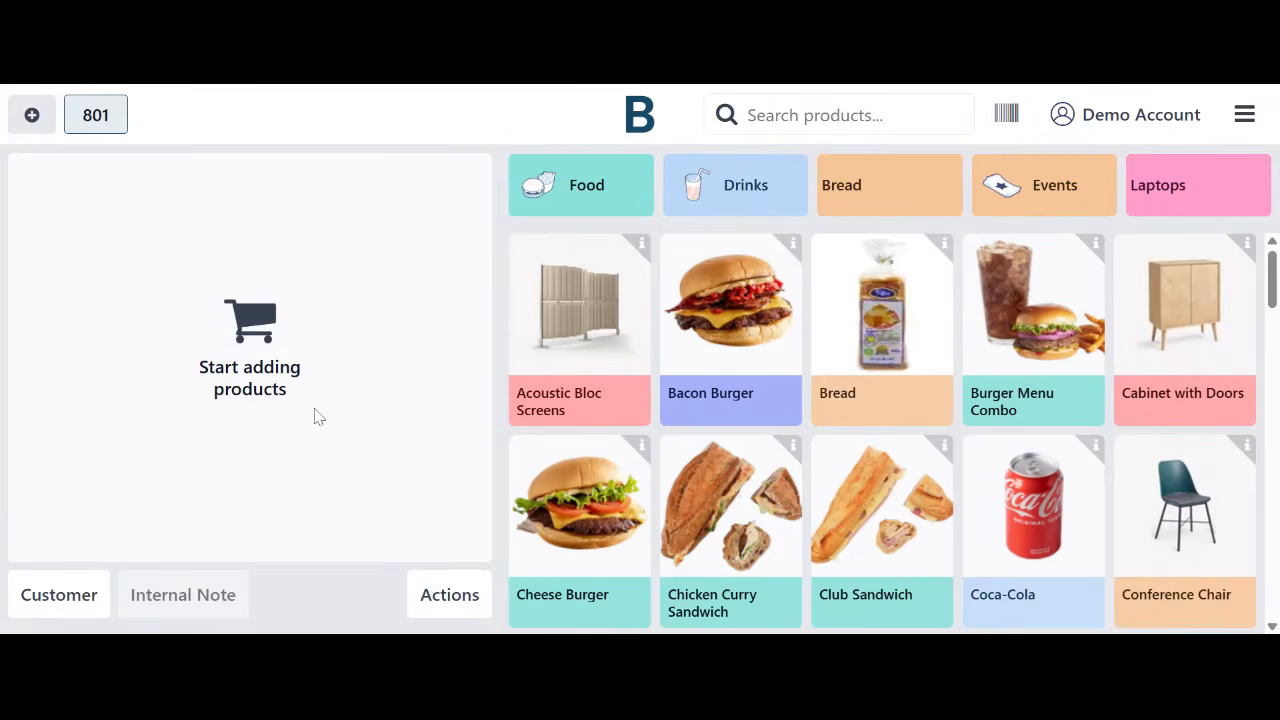
Add two Cabinet with Doors to the order and assign the loyalty card's customer at payment
{"action": "left_click", "coordinate": [1180, 358]}
{"action": "left_click", "coordinate": [1192, 314]}
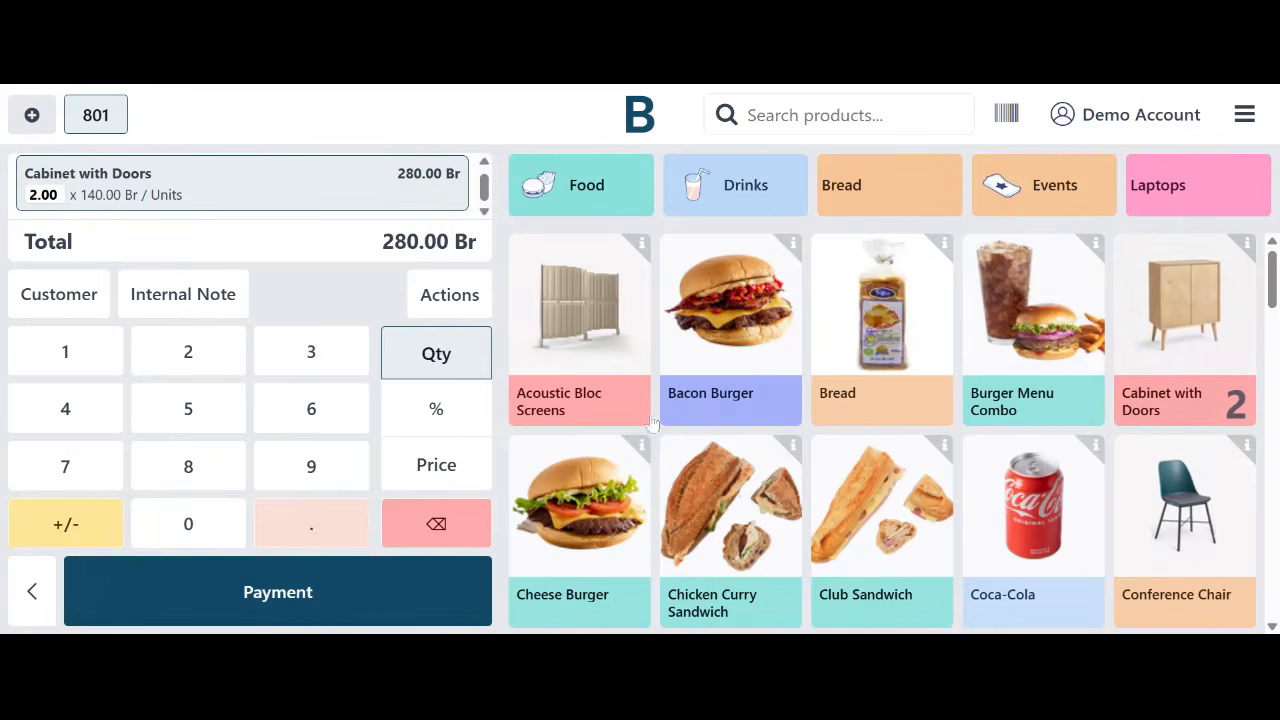
{"action": "left_click", "coordinate": [90, 610]}
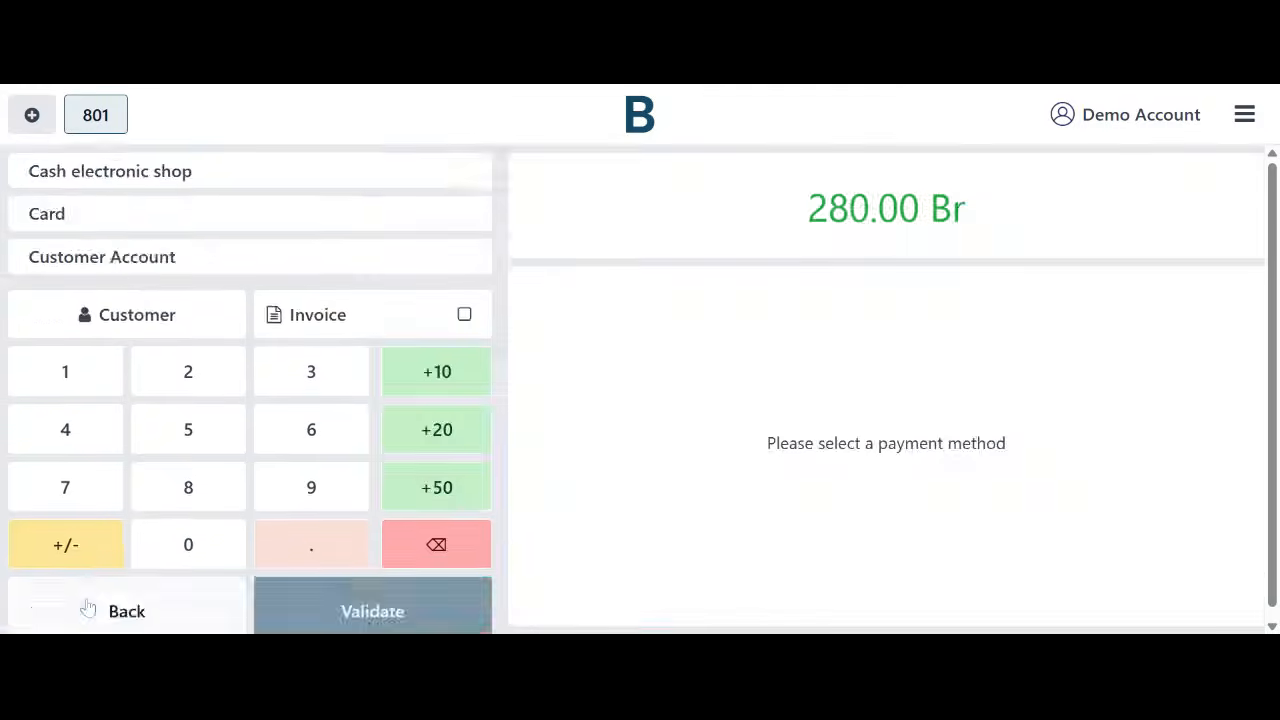
{"action": "left_click", "coordinate": [137, 378]}
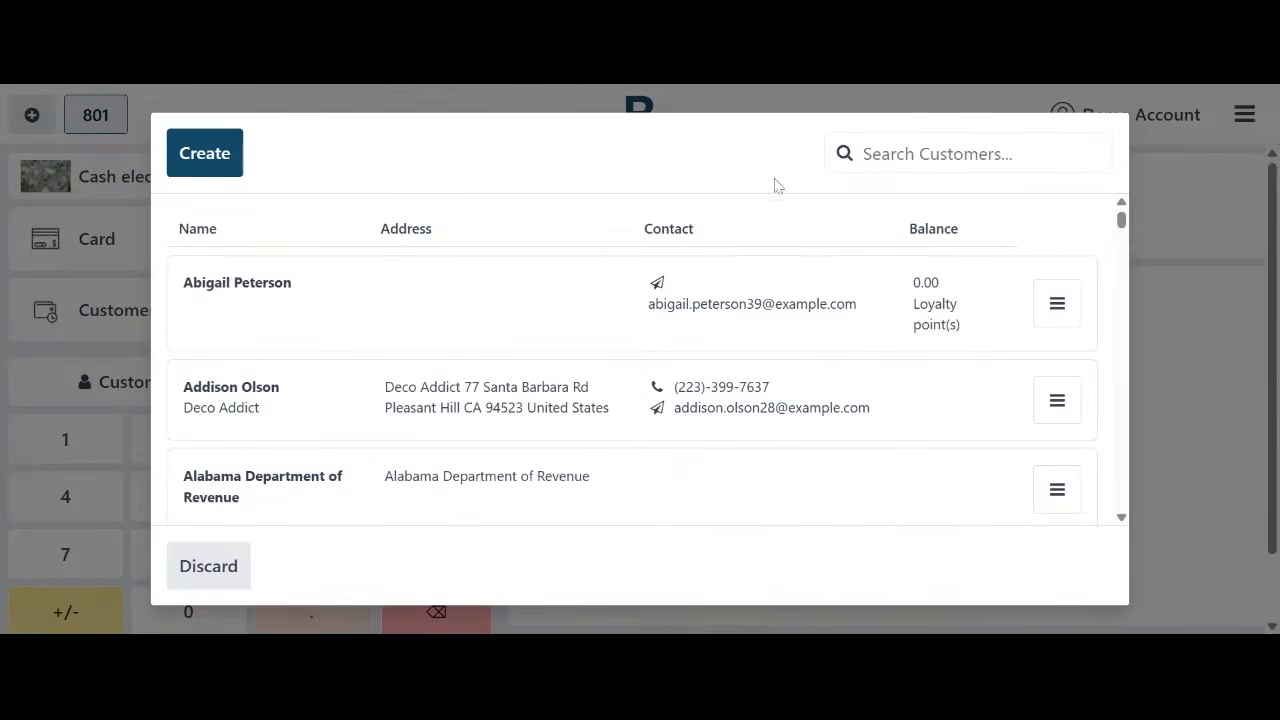
{"action": "type", "text": "abi"}
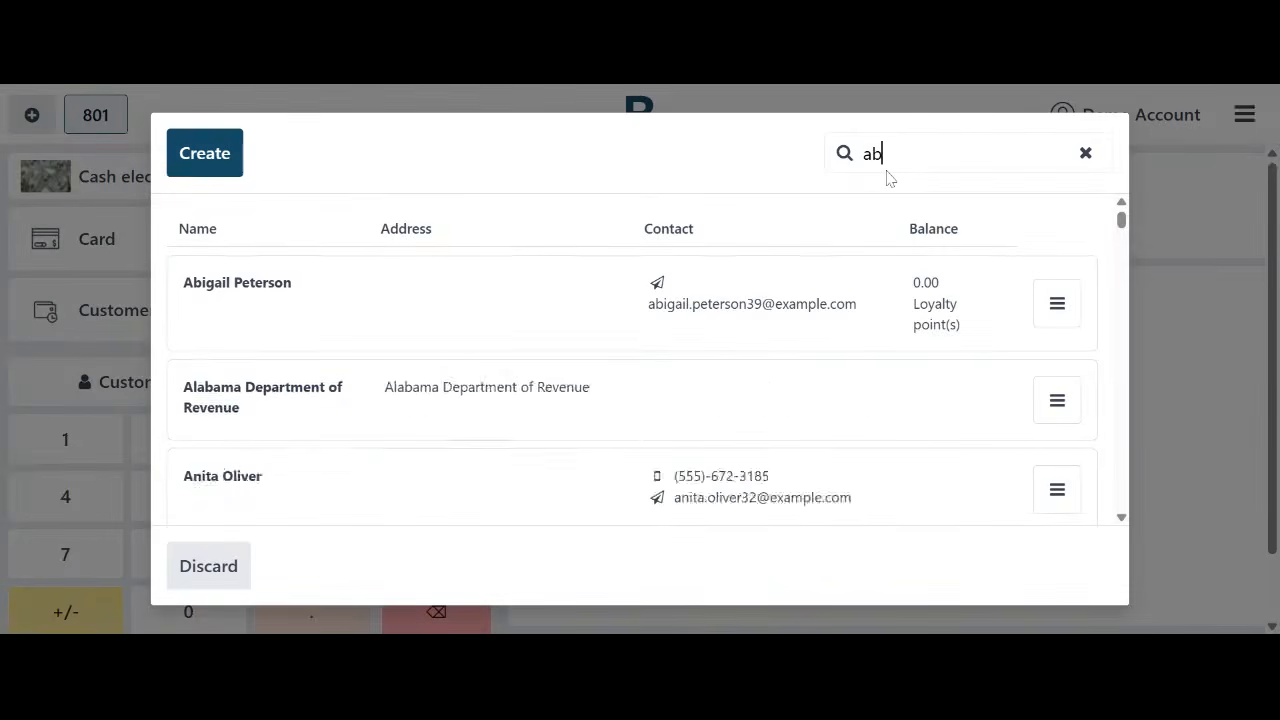
{"action": "left_click", "coordinate": [857, 304]}
{"action": "scroll", "coordinate": [240, 306], "scroll_direction": "down", "scroll_amount": 1}
{"action": "scroll", "coordinate": [243, 312], "scroll_direction": "up", "scroll_amount": 1}
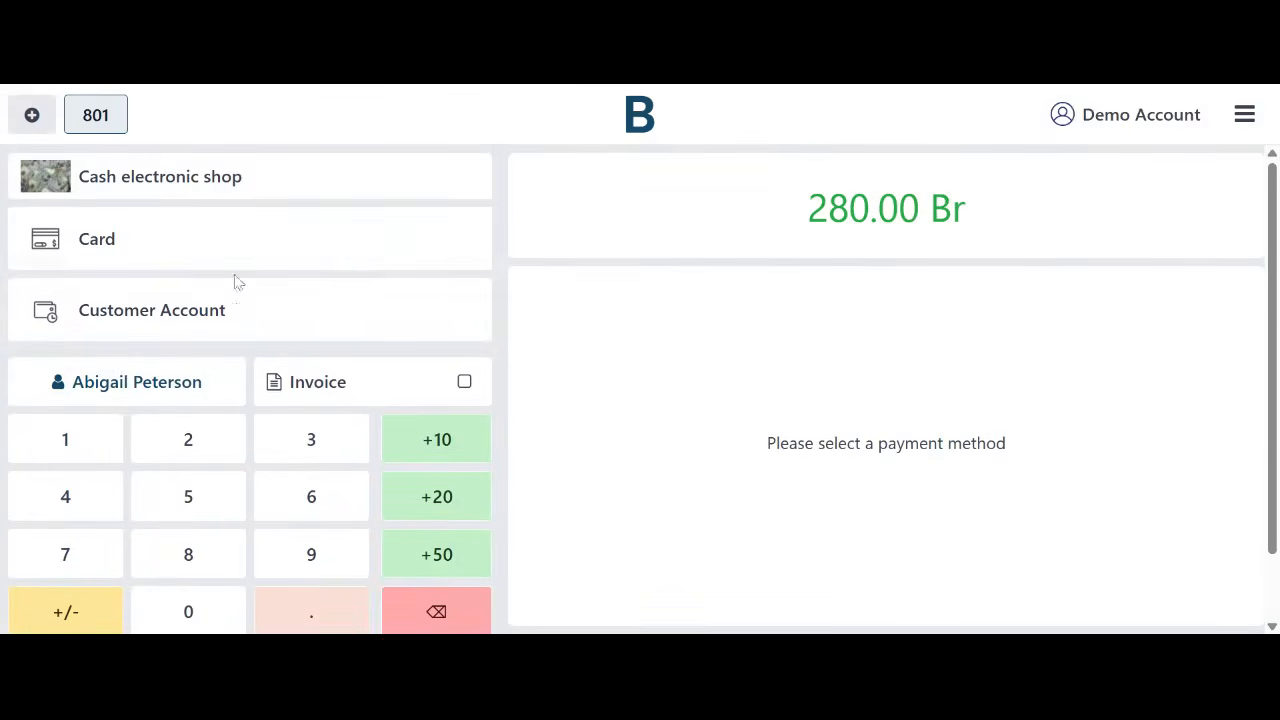
Pay the order in full with Cash electronic shop, validate it, and look through the loyalty details on the receipt
{"action": "left_click", "coordinate": [189, 192]}
{"action": "scroll", "coordinate": [493, 364], "scroll_direction": "down", "scroll_amount": 1}
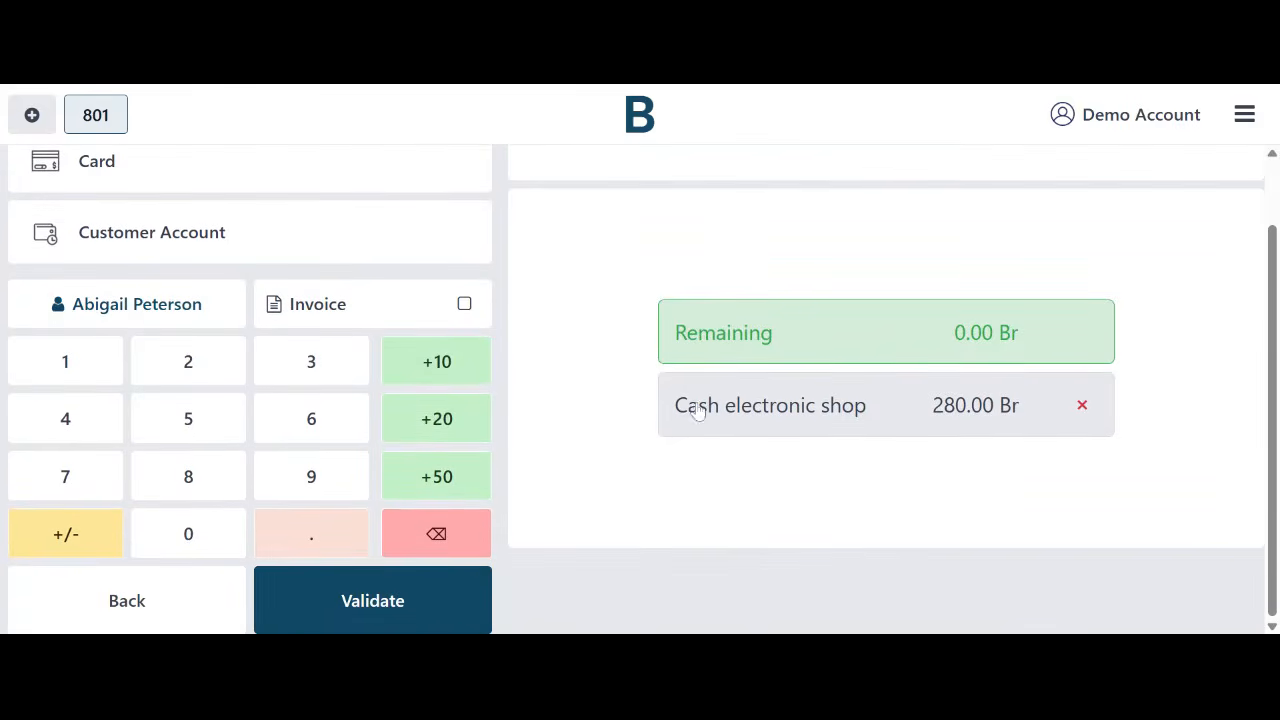
{"action": "left_click", "coordinate": [392, 598]}
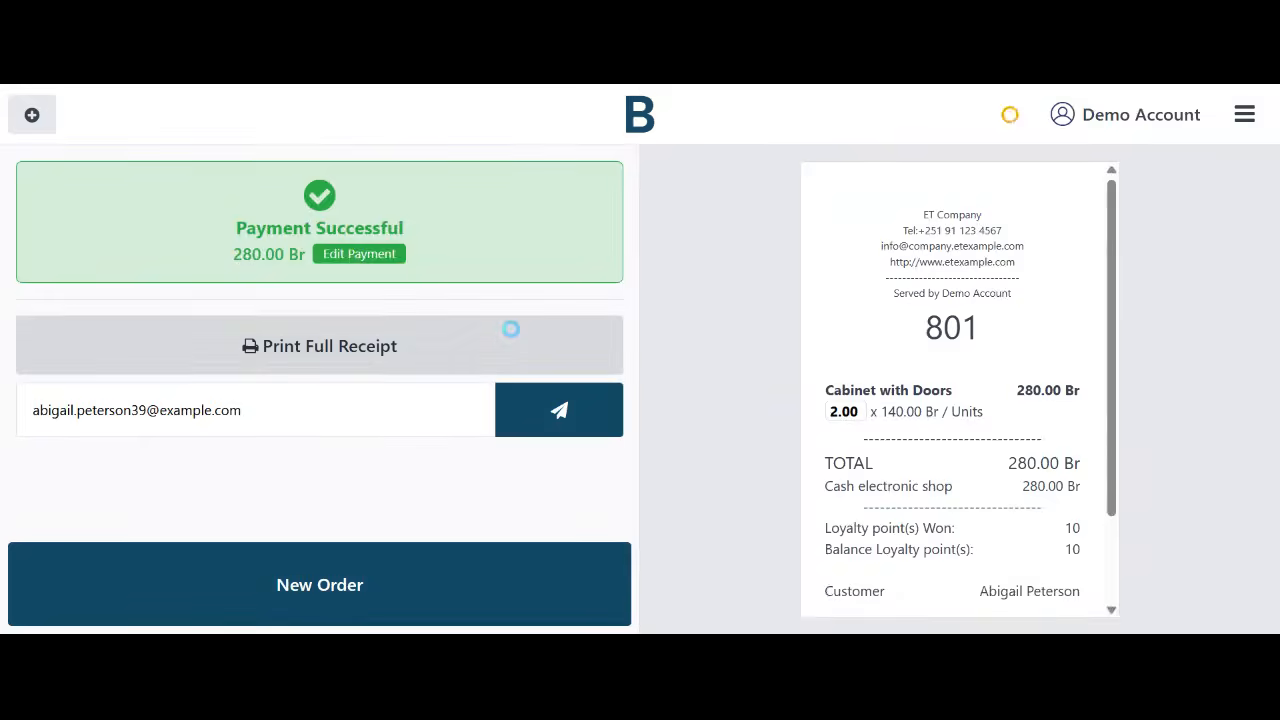
{"action": "scroll", "coordinate": [1043, 366], "scroll_direction": "down", "scroll_amount": 5}
{"action": "scroll", "coordinate": [1043, 366], "scroll_direction": "up", "scroll_amount": 3}
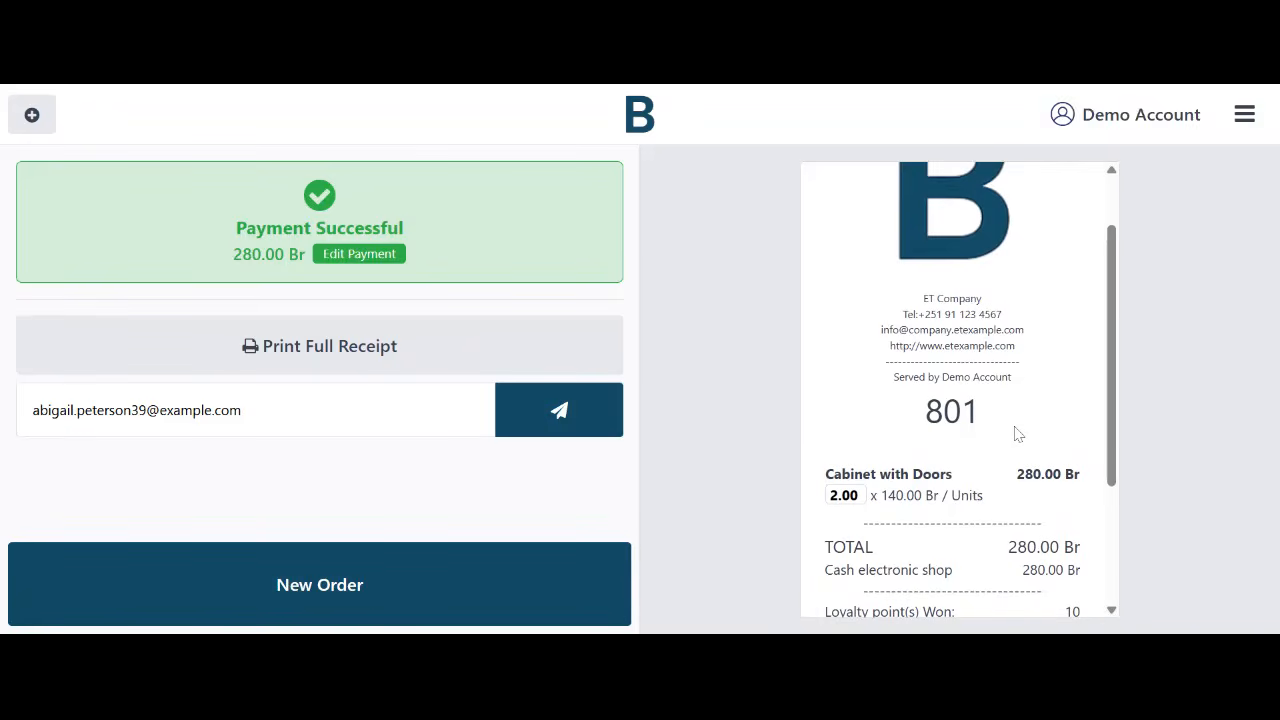
{"action": "left_click", "coordinate": [1238, 128]}
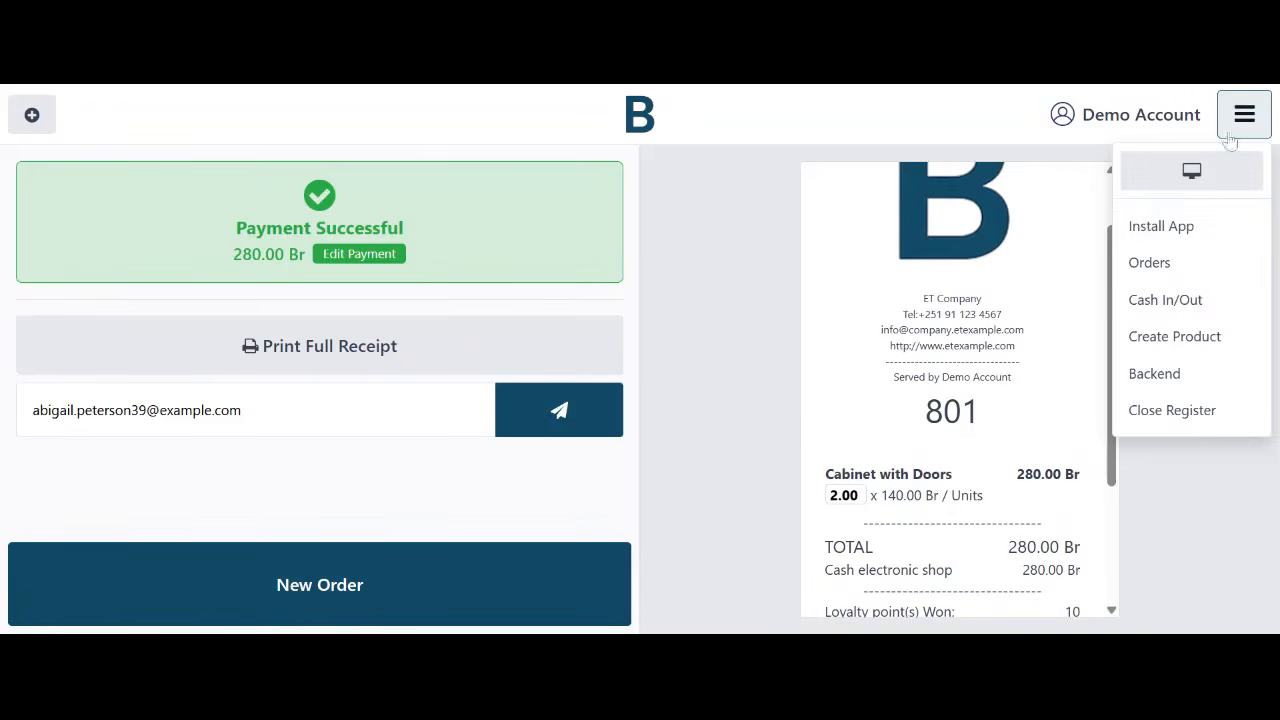
{"action": "scroll", "coordinate": [960, 375], "scroll_direction": "down", "scroll_amount": 1}
{"action": "scroll", "coordinate": [960, 375], "scroll_direction": "down", "scroll_amount": 1}
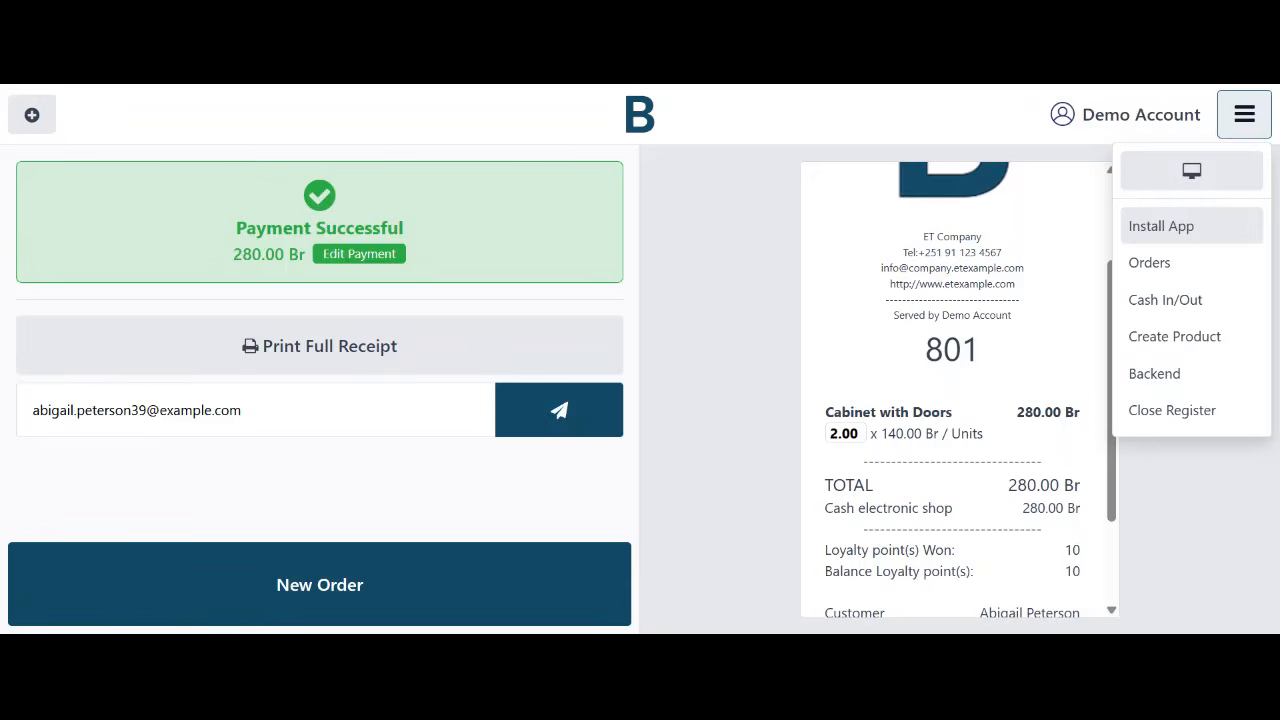
Start a new order and add a Bacon Burger with Fries in size XL
{"action": "left_click", "coordinate": [176, 568]}
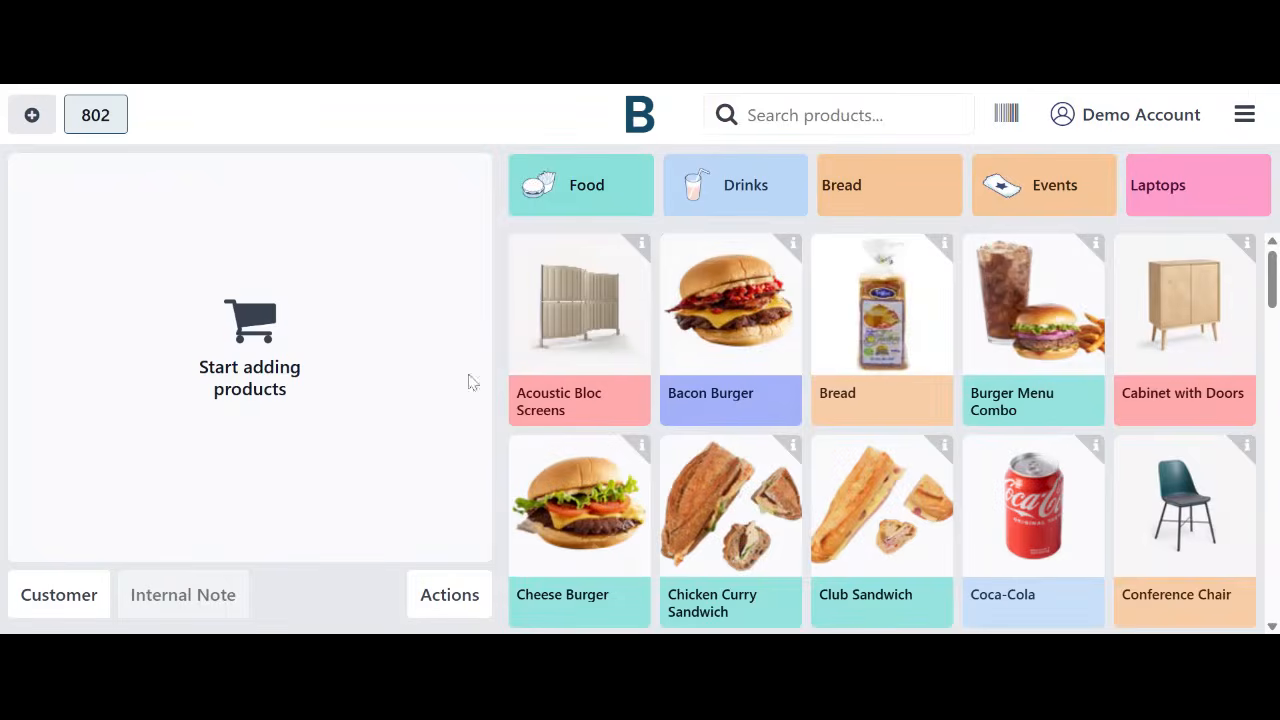
{"action": "left_click", "coordinate": [758, 322]}
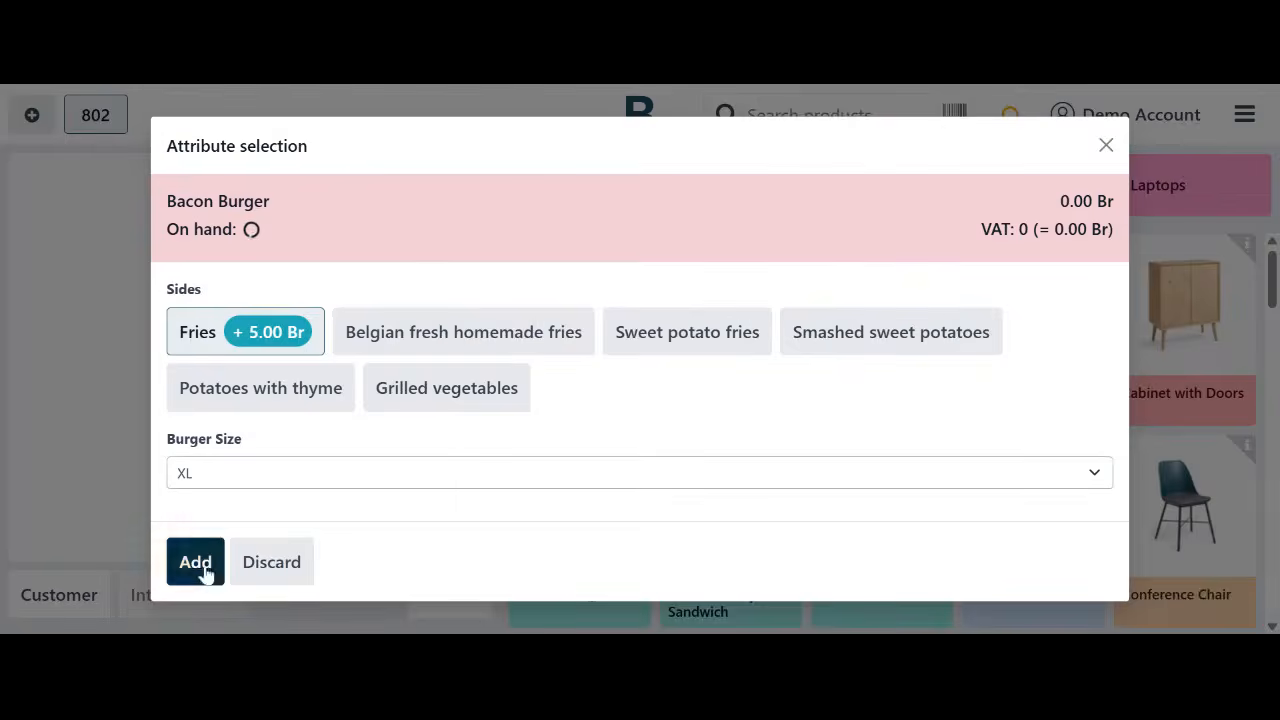
{"action": "left_click", "coordinate": [196, 562]}
Assign the loyalty card's customer to the burger order and try to apply a reward
{"action": "left_click", "coordinate": [72, 302]}
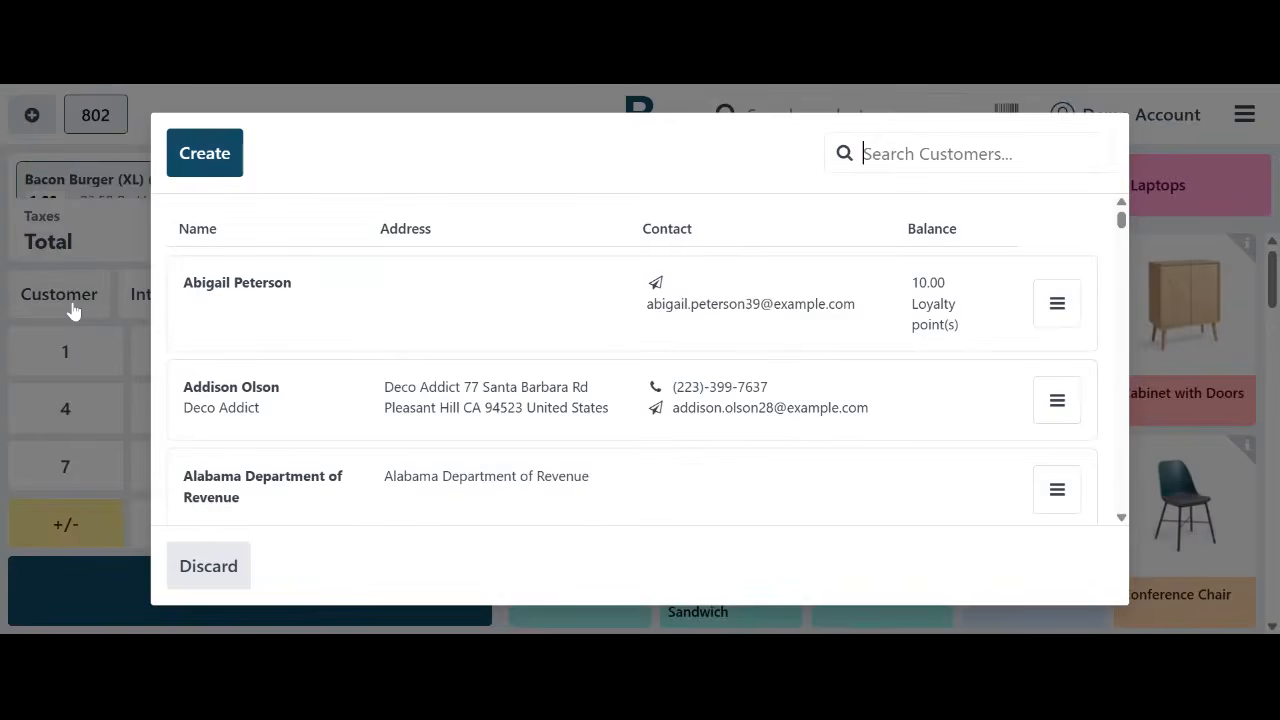
{"action": "left_click", "coordinate": [512, 307]}
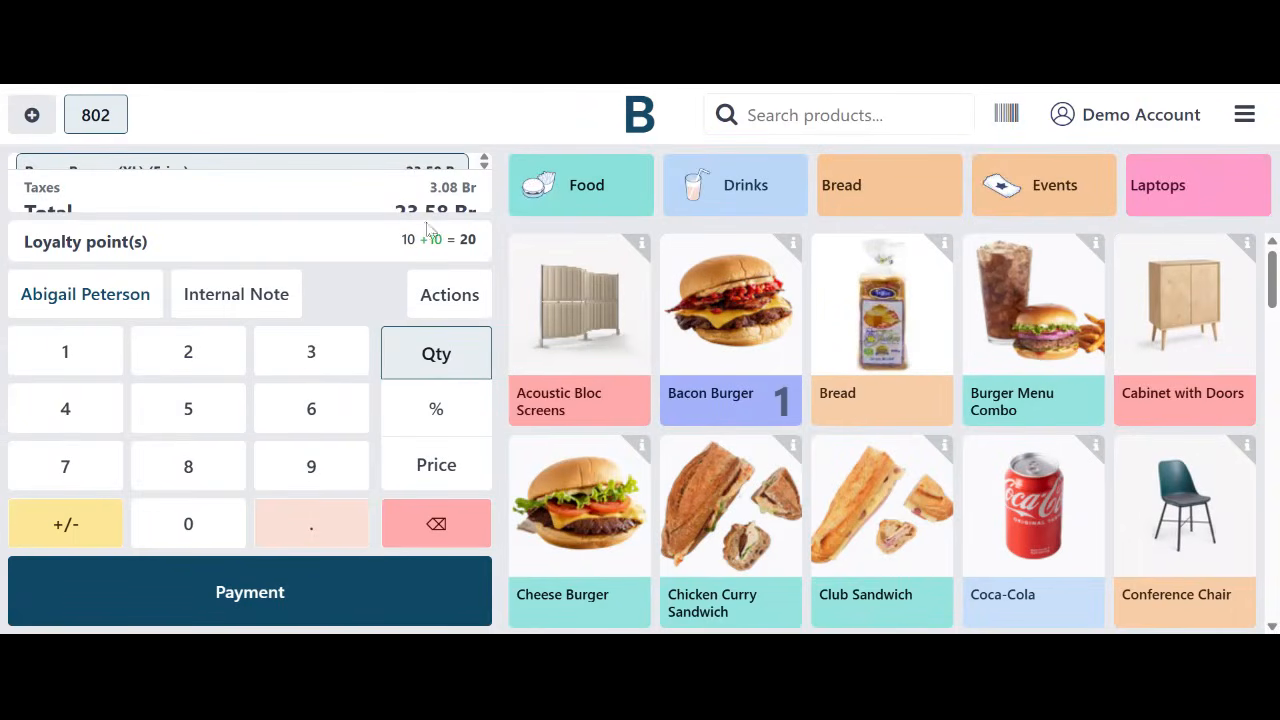
{"action": "left_click", "coordinate": [452, 305]}
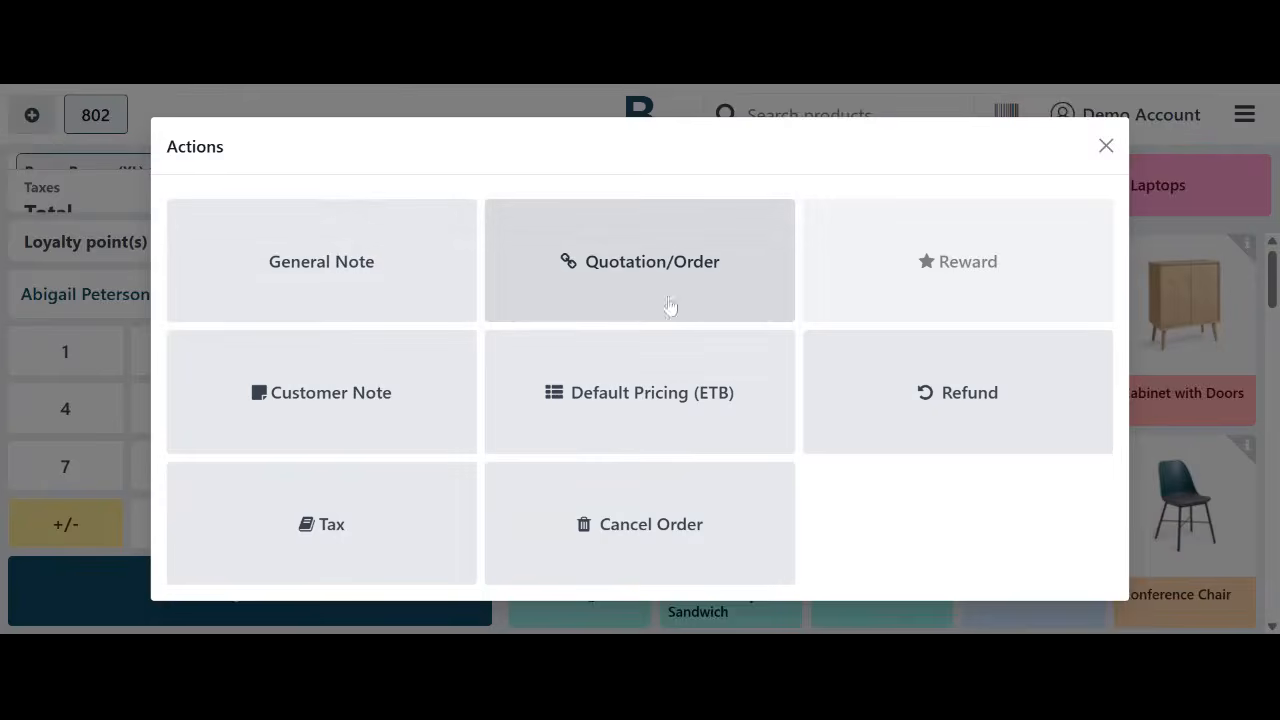
{"action": "left_click", "coordinate": [945, 275]}
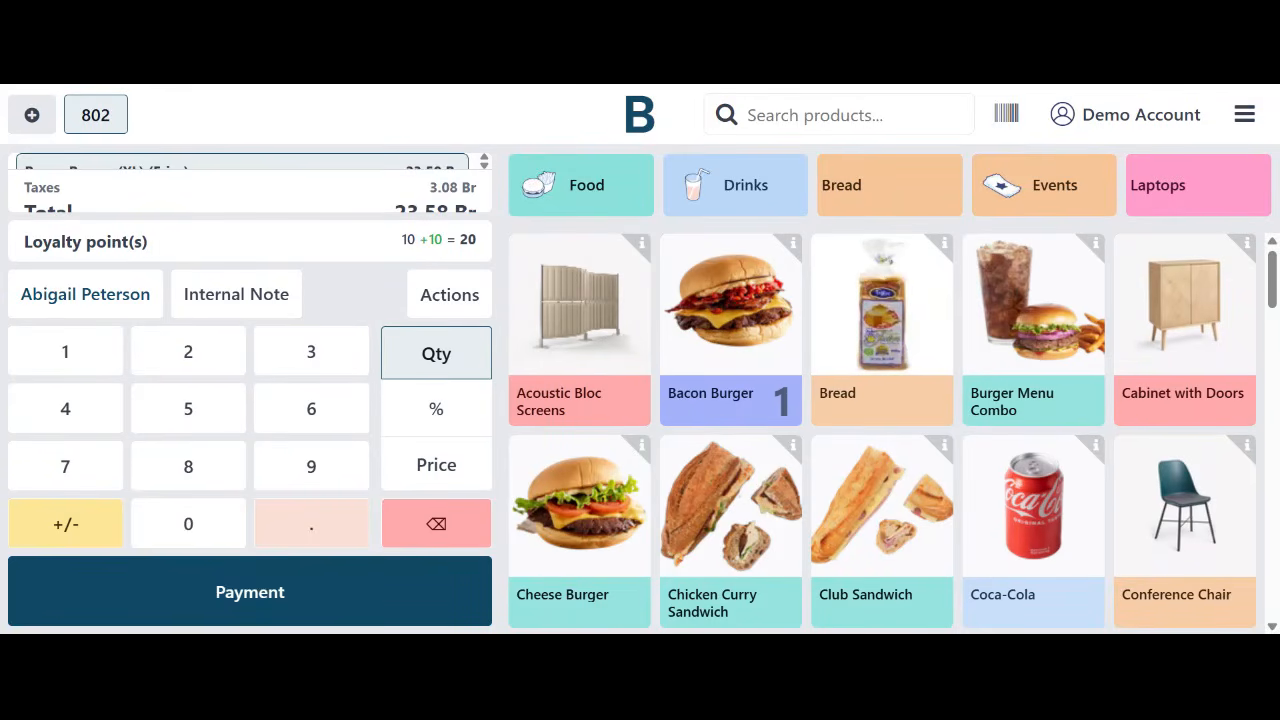
Return to the backend and open the Loyalty Cards program from the Point of Sale Discount & Loyalty programs
{"action": "left_click", "coordinate": [1244, 114]}
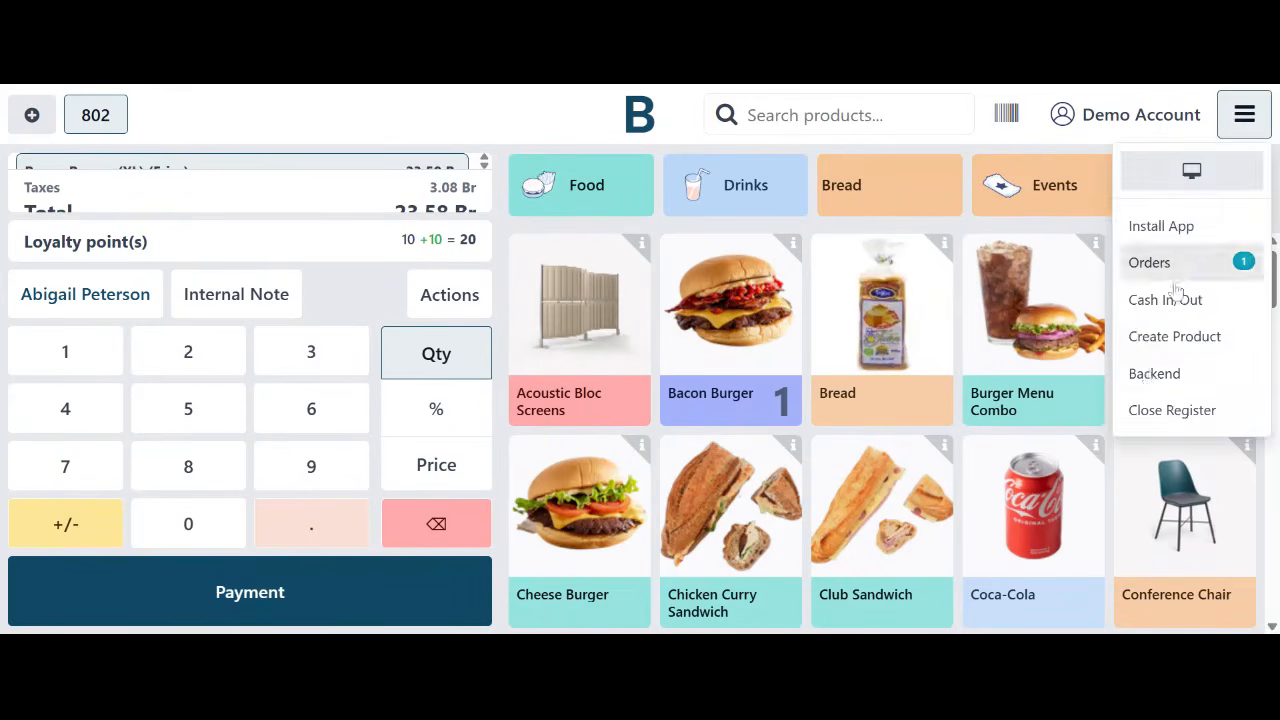
{"action": "left_click", "coordinate": [1150, 376]}
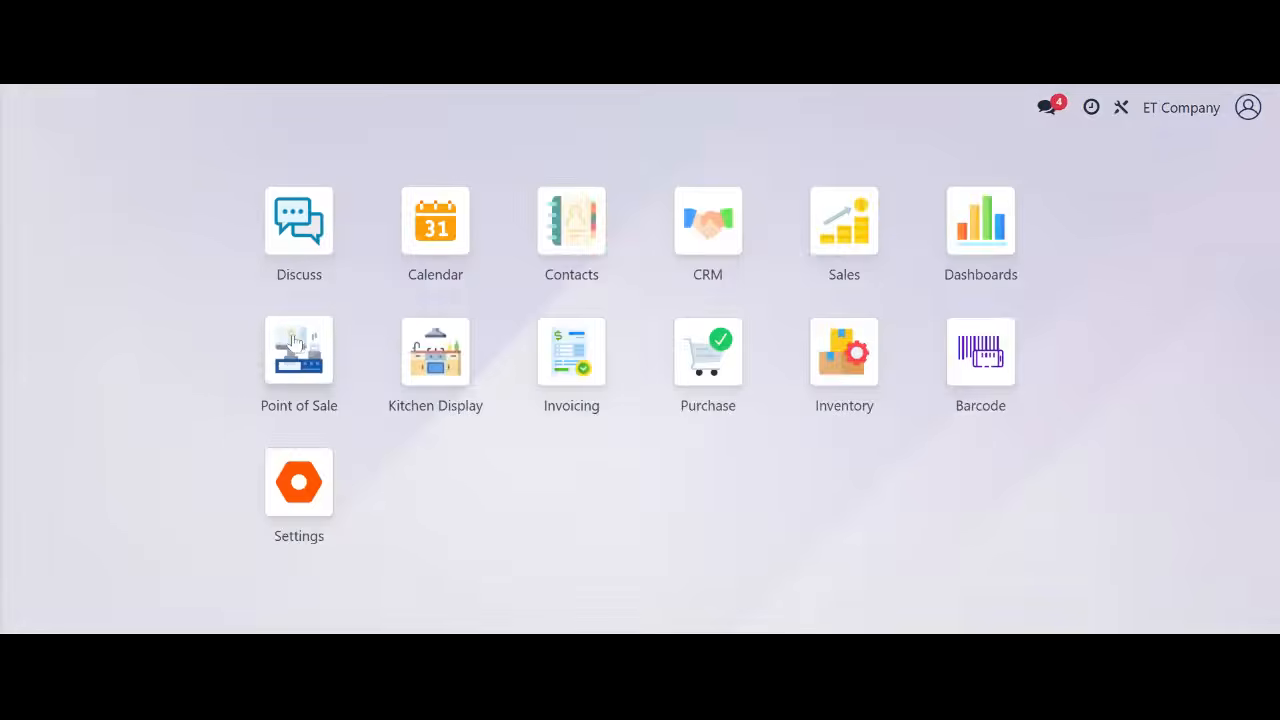
{"action": "left_click", "coordinate": [296, 345]}
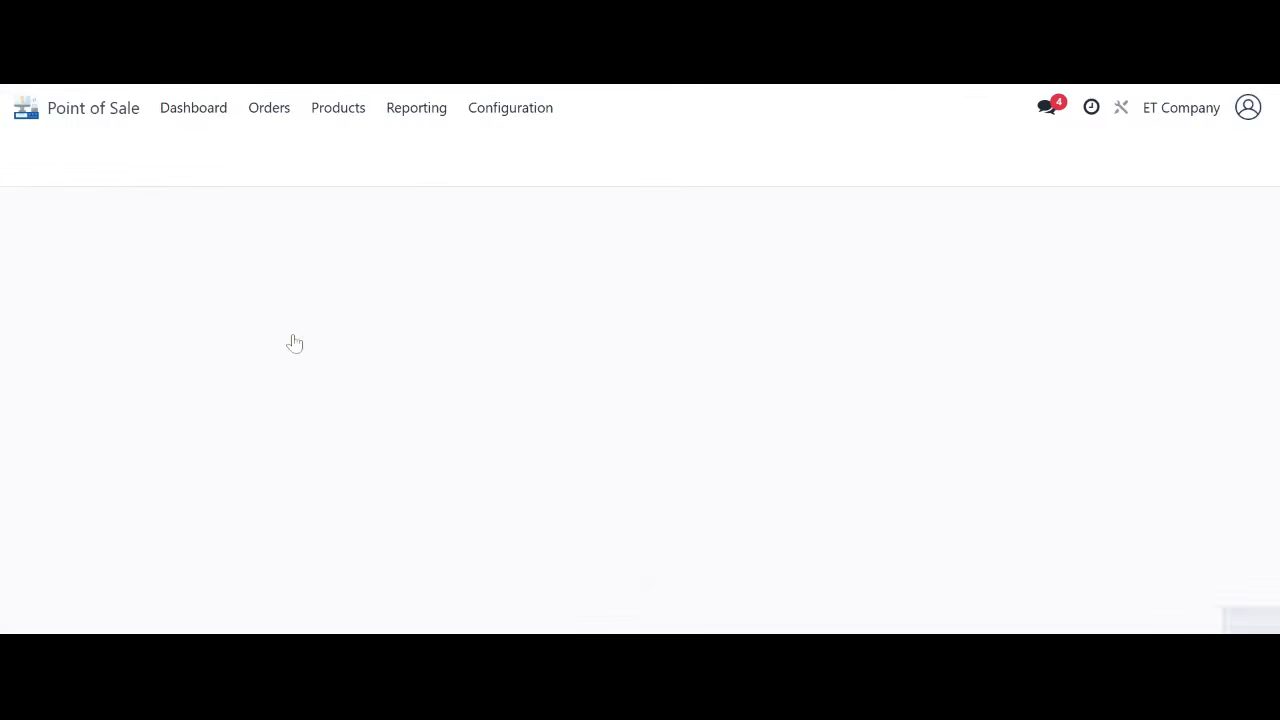
{"action": "left_click", "coordinate": [270, 112]}
{"action": "mouse_move", "coordinate": [342, 112]}
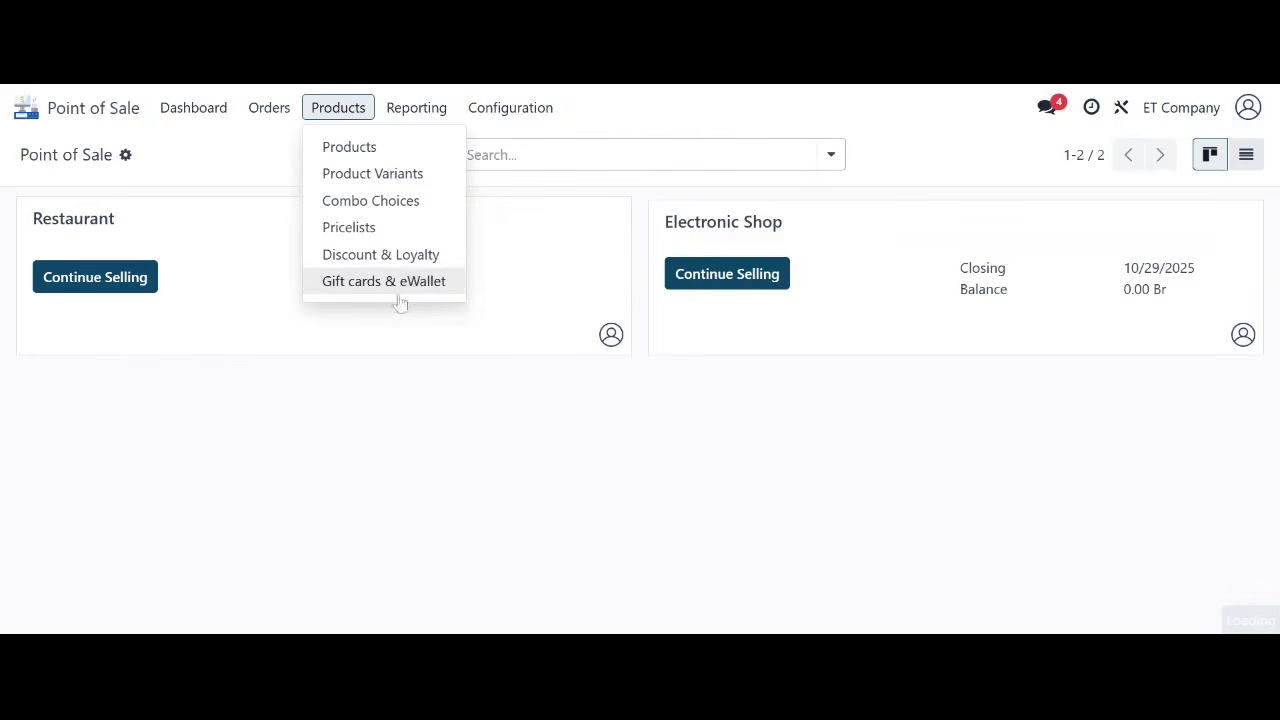
{"action": "left_click", "coordinate": [385, 256]}
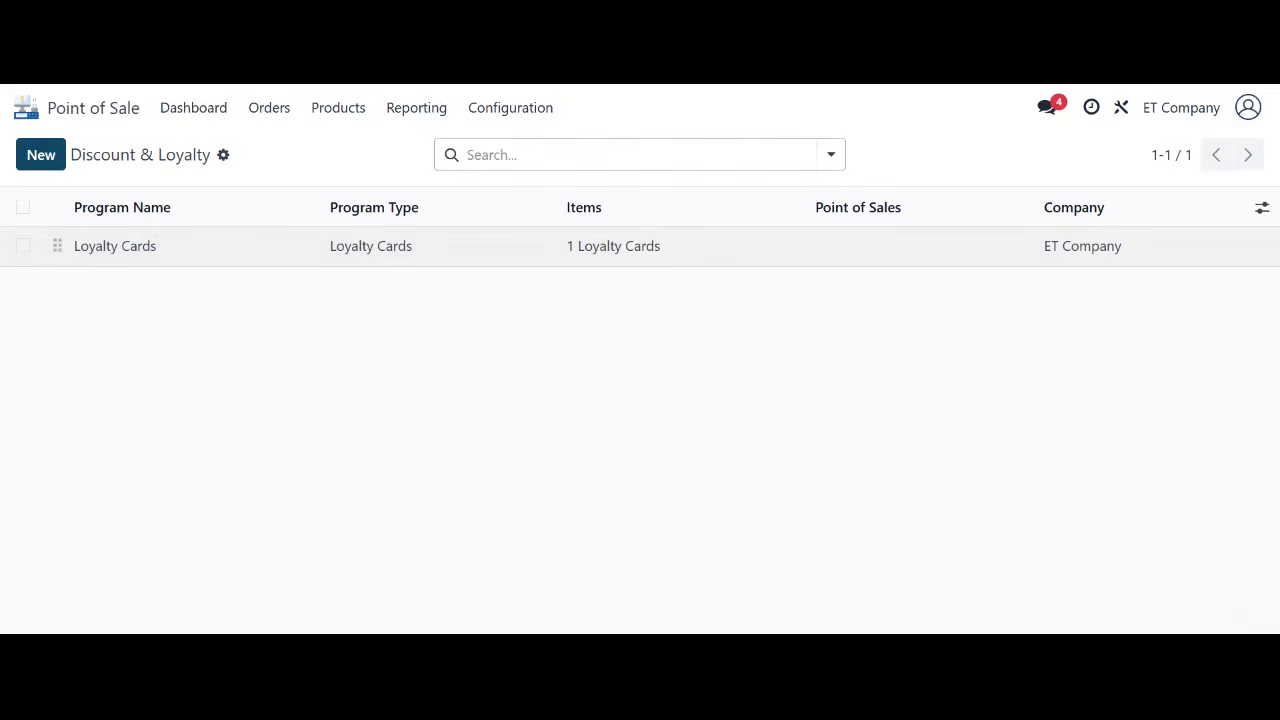
{"action": "left_click", "coordinate": [408, 262]}
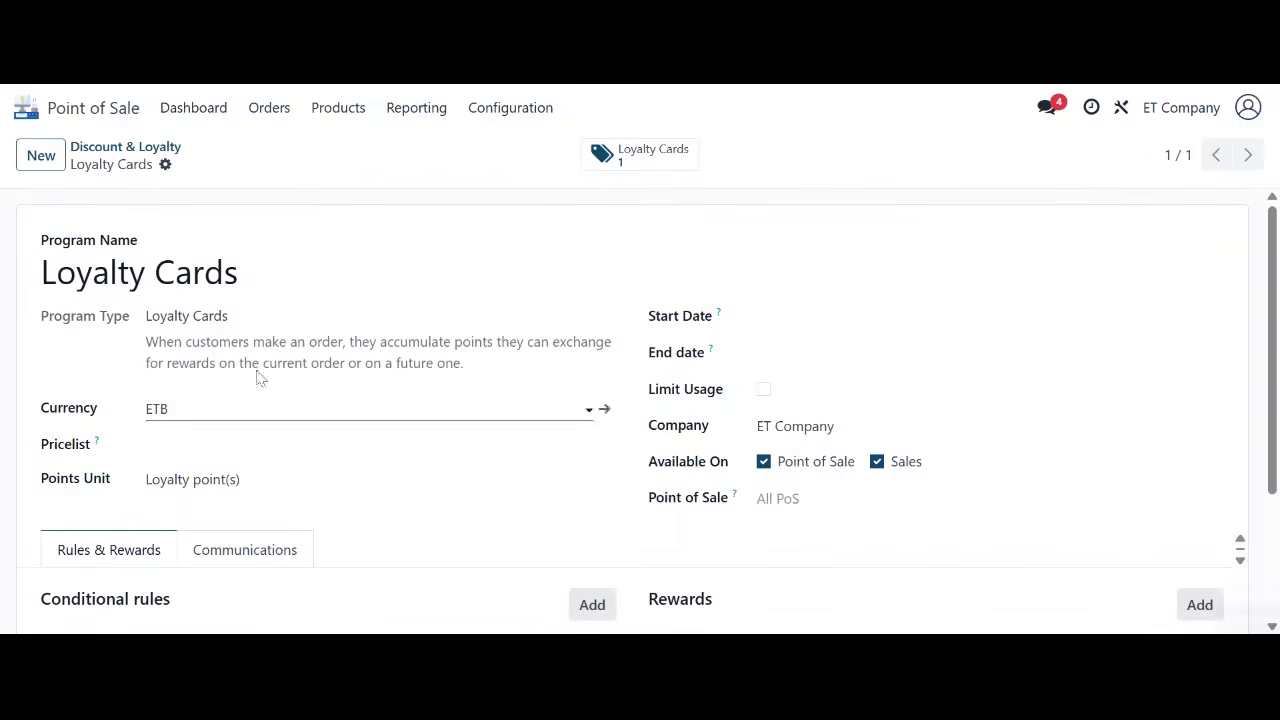
Check the program's issued loyalty card, preview the email for sending it to the customer, and discard the draft
{"action": "left_click", "coordinate": [677, 172]}
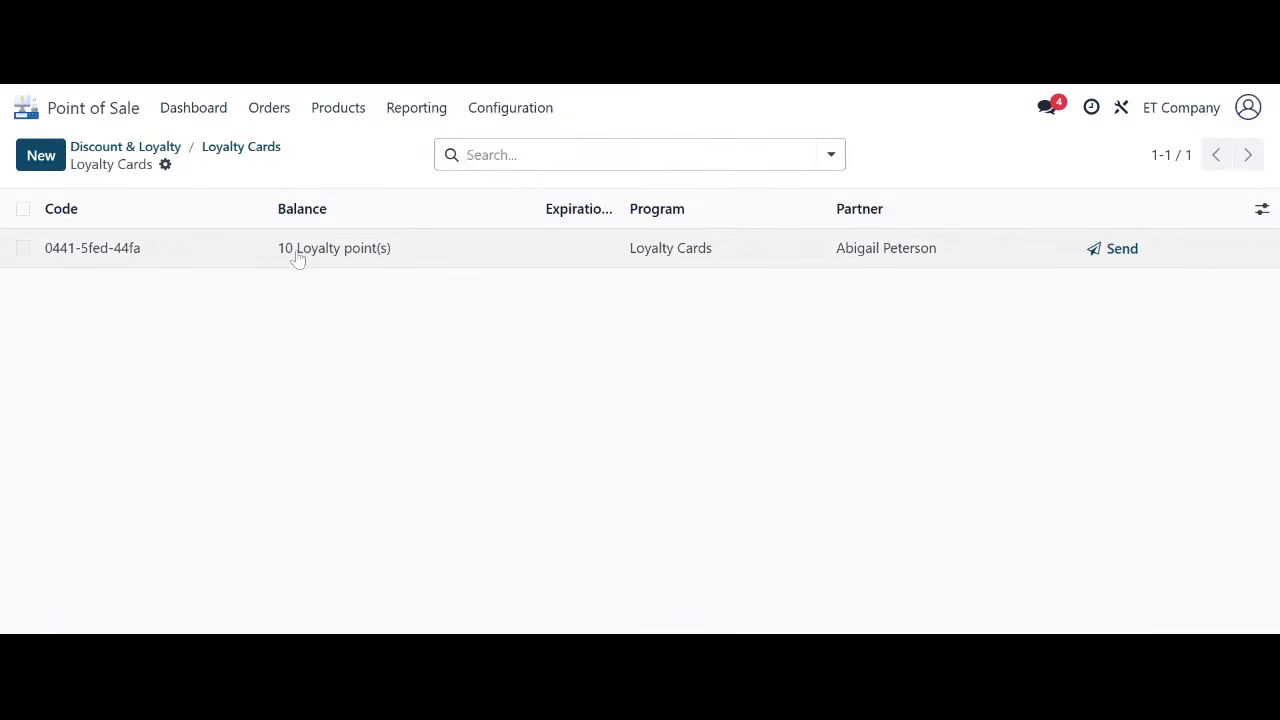
{"action": "left_click", "coordinate": [1123, 250]}
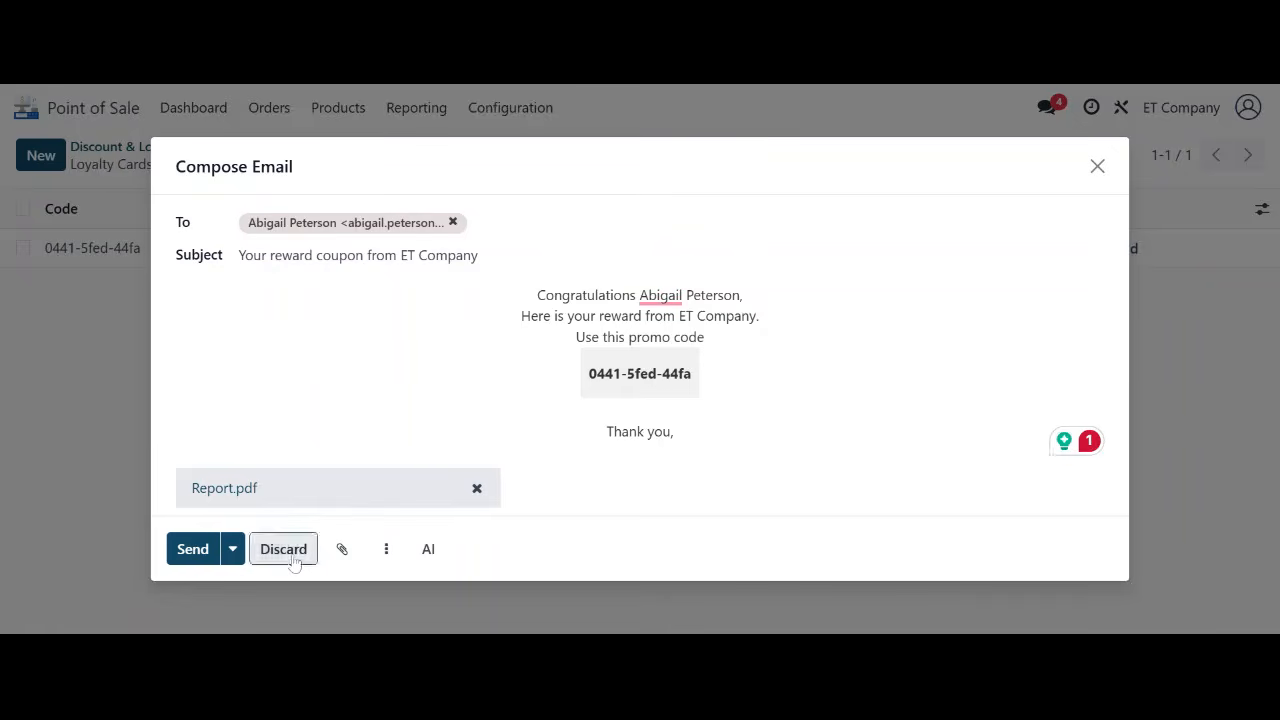
{"action": "left_click", "coordinate": [283, 549]}
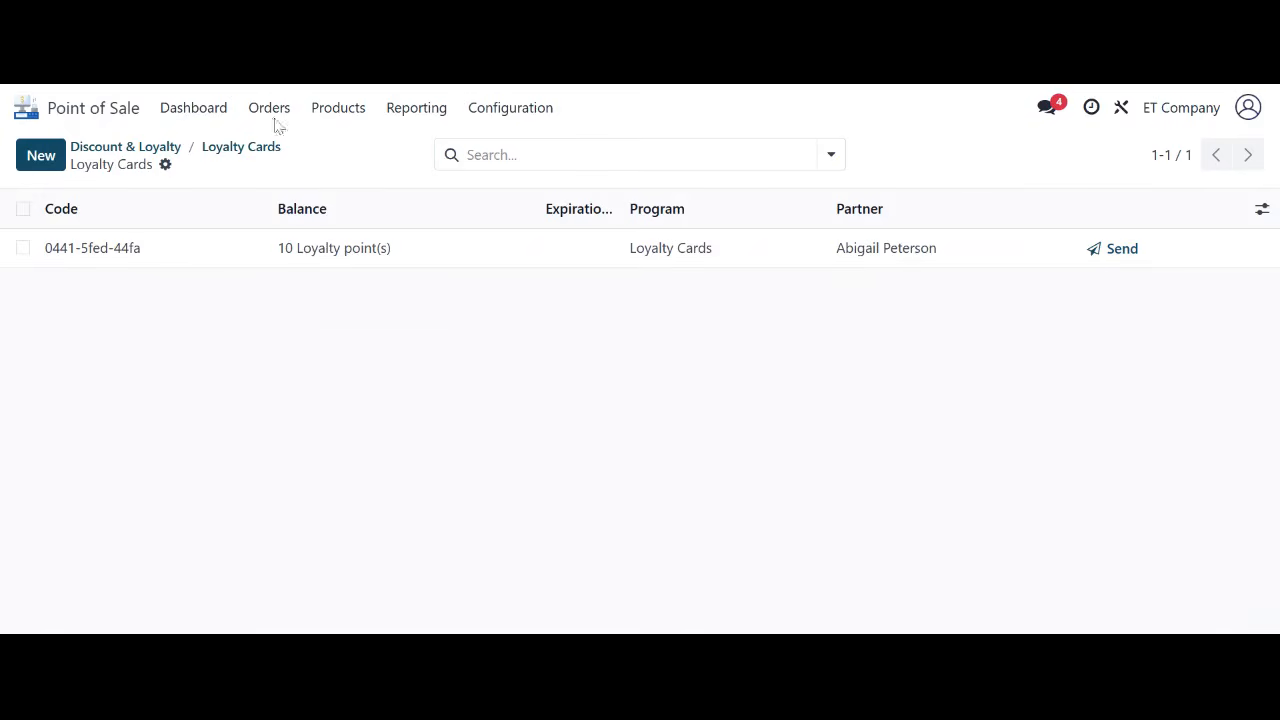
Open the Gift cards & eWallet programs
{"action": "left_click", "coordinate": [324, 112]}
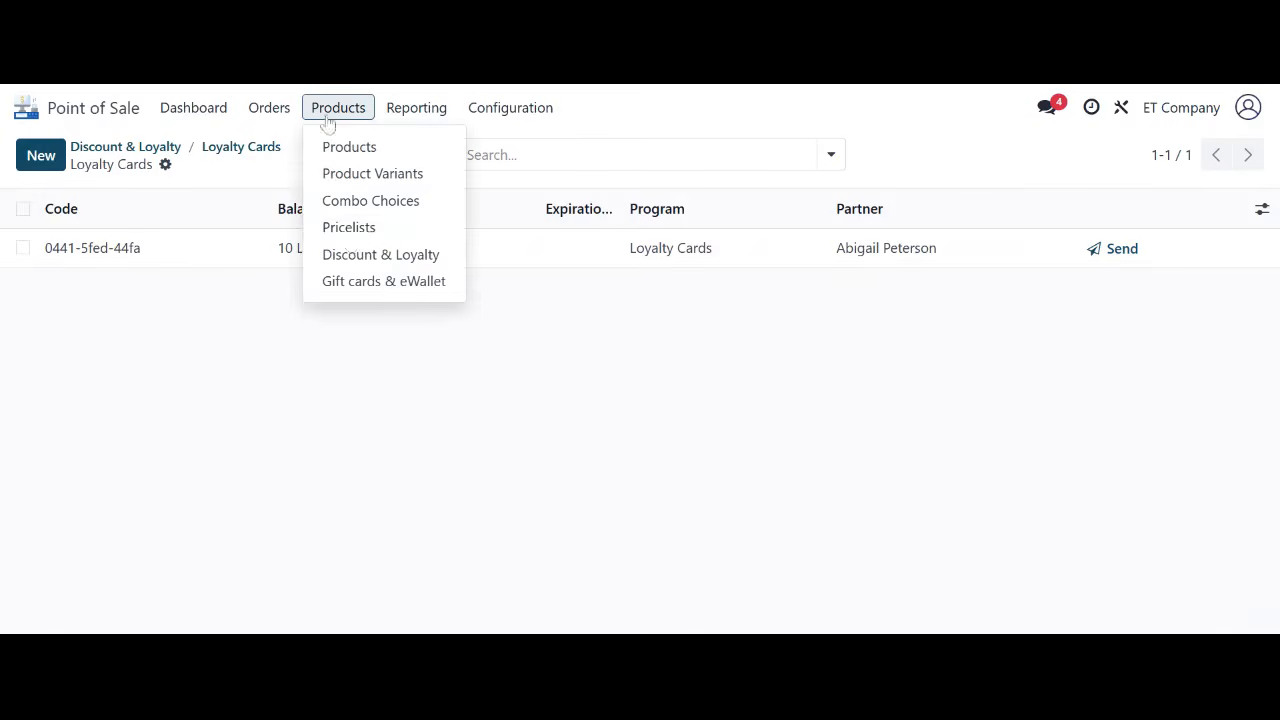
{"action": "left_click", "coordinate": [378, 286]}
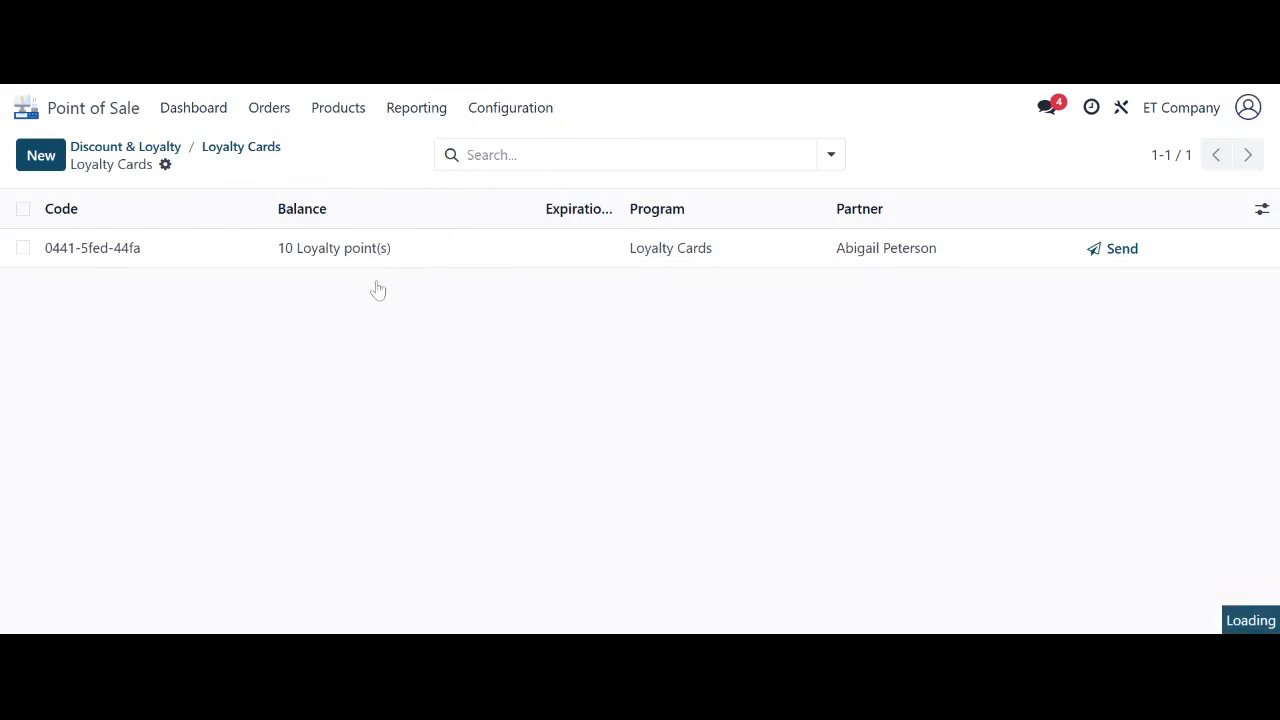